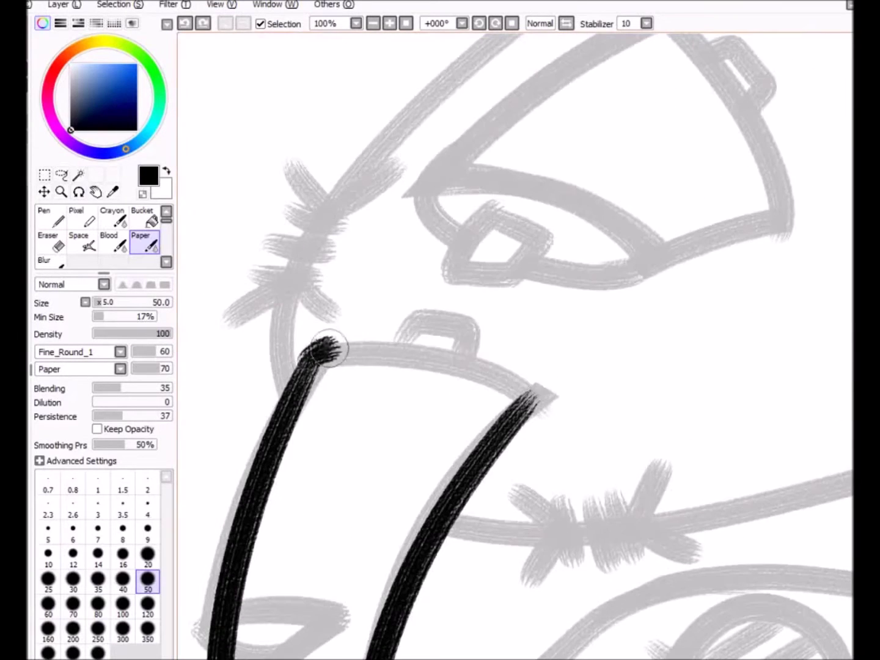
Erase a gap in the outer contour of the inked tail tip where the sketched notch sits
key(ctrl+minus)
key(e)
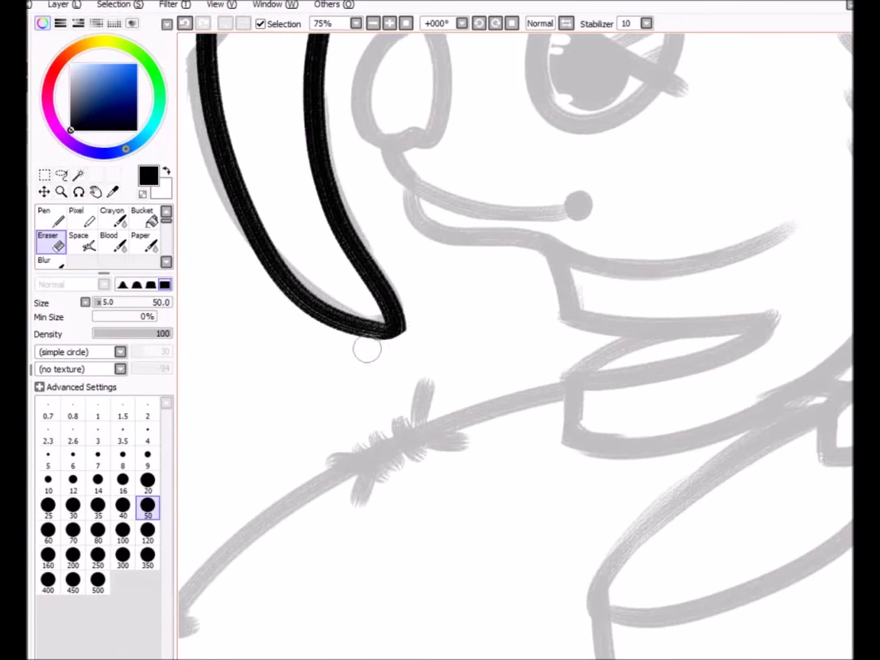
key(ctrl+minus)
key(ctrl+plus)
key(ctrl+plus)
key(e)
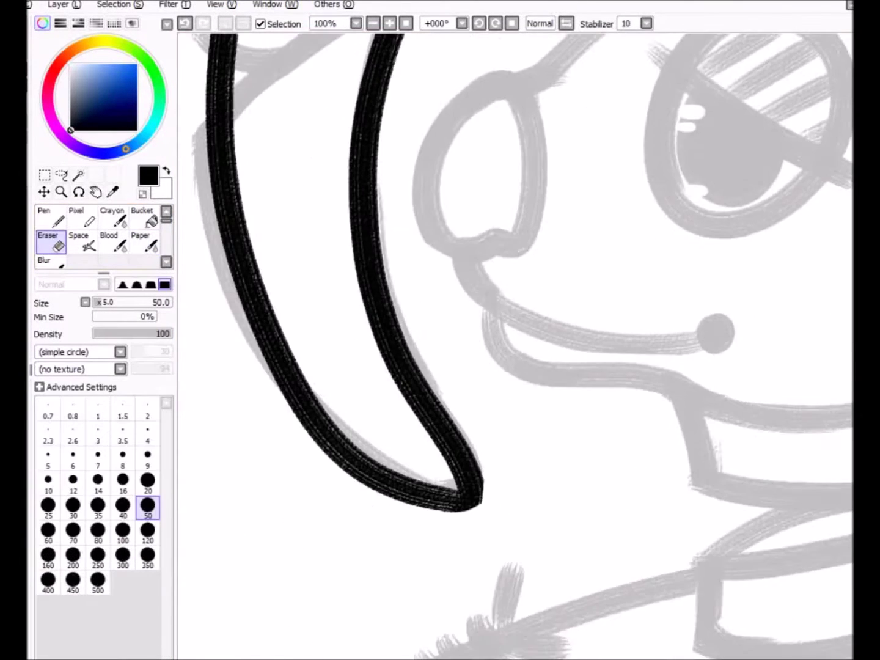
mouse_move(355, 250)
mouse_down()
mouse_move(349, 261)
mouse_move(287, 272)
mouse_move(349, 236)
mouse_up()
Ink the wedge-shaped notch in the tail tip's outer contour with the black Paper brush, including its curved inner edge
click(141, 242)
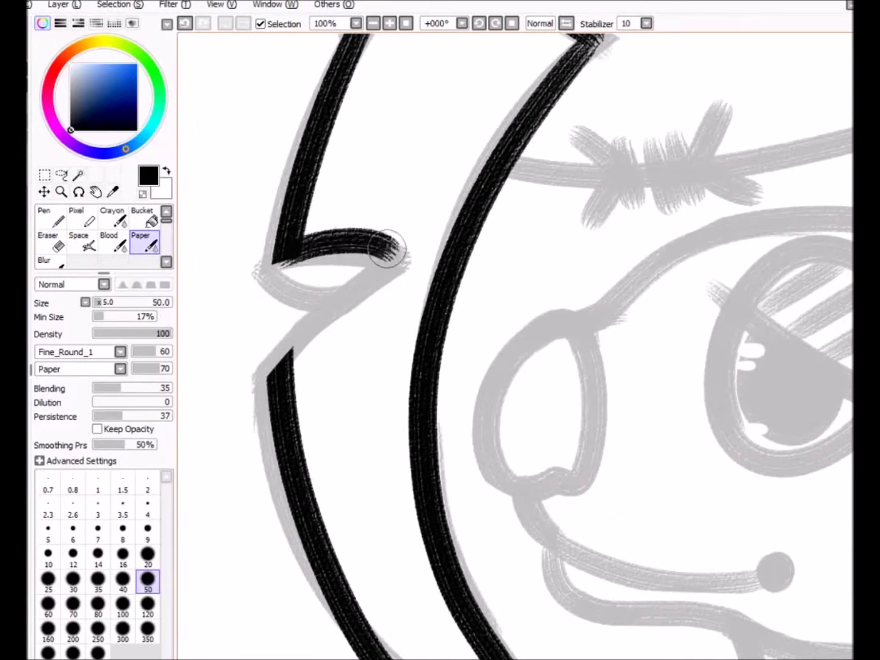
key(ctrl+z)
mouse_move(283, 268)
mouse_down()
mouse_move(354, 294)
mouse_move(274, 367)
mouse_move(374, 289)
mouse_up()
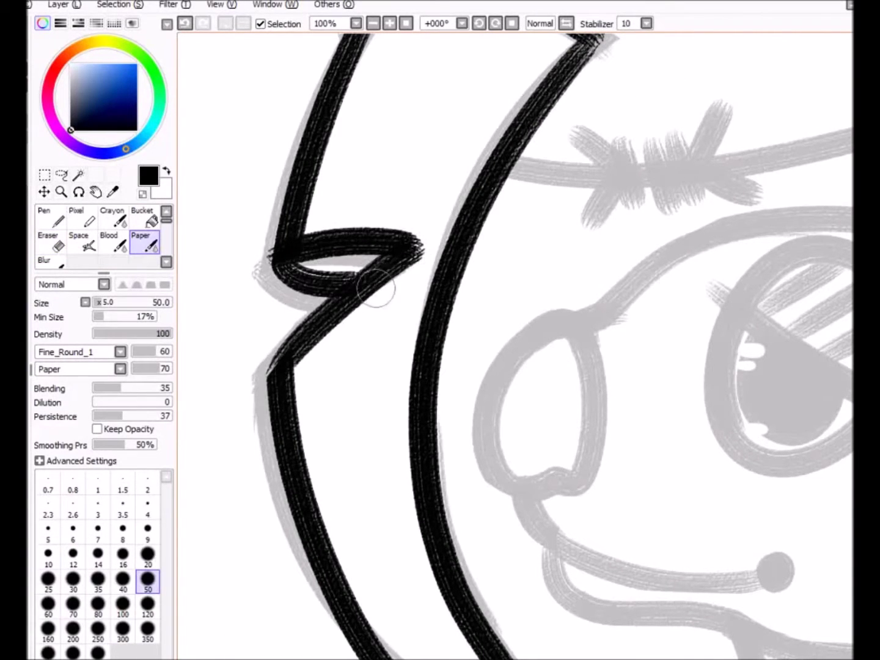
key(ctrl+z)
drag(273, 264, 421, 287)
Ink the two long side edges of the small detached tail segment above the tail tip
key(ctrl+minus)
key(ctrl+minus)
key(ctrl+minus)
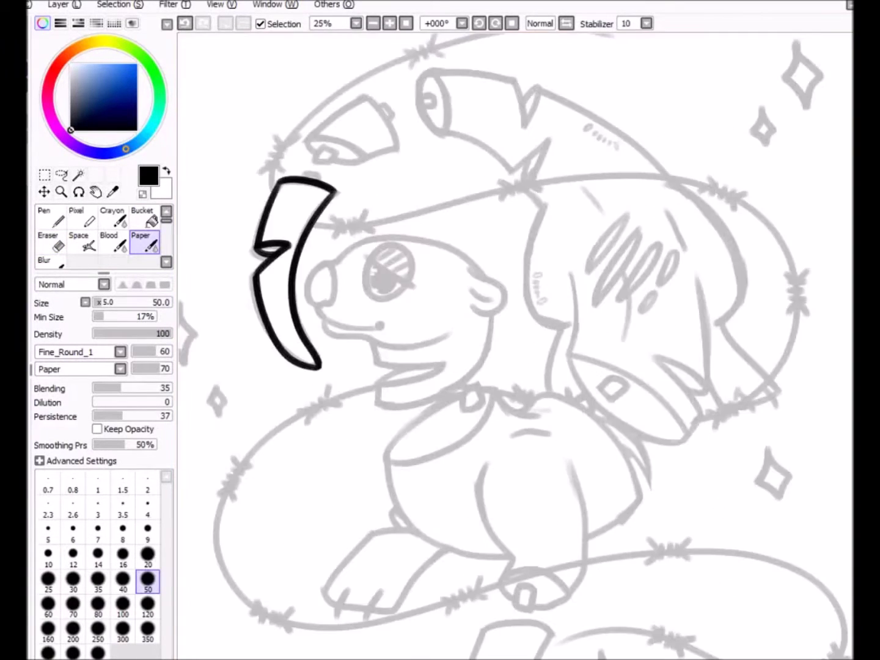
key(ctrl+plus)
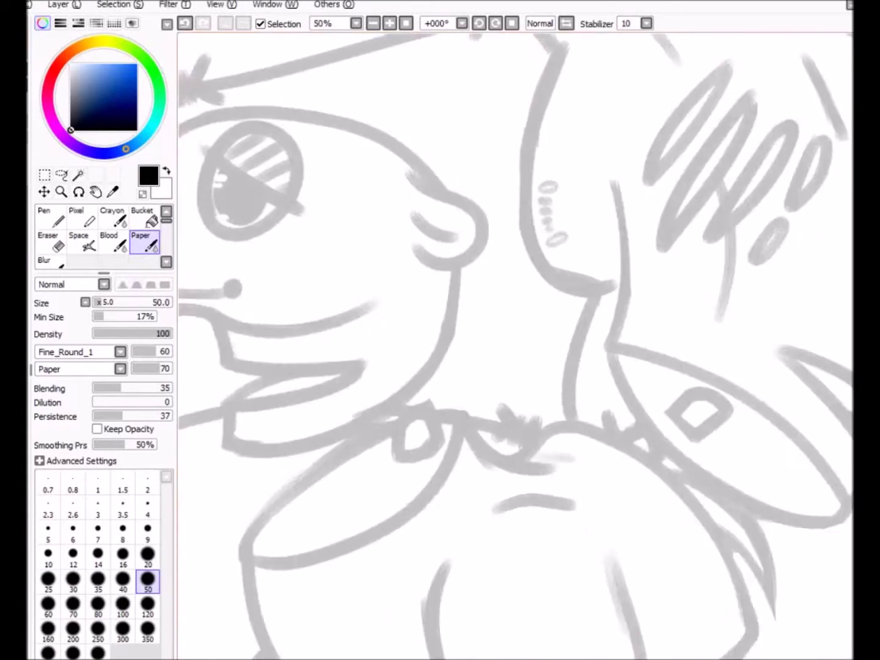
scroll(515, 346, up, 5)
drag(326, 246, 441, 157)
drag(431, 287, 514, 264)
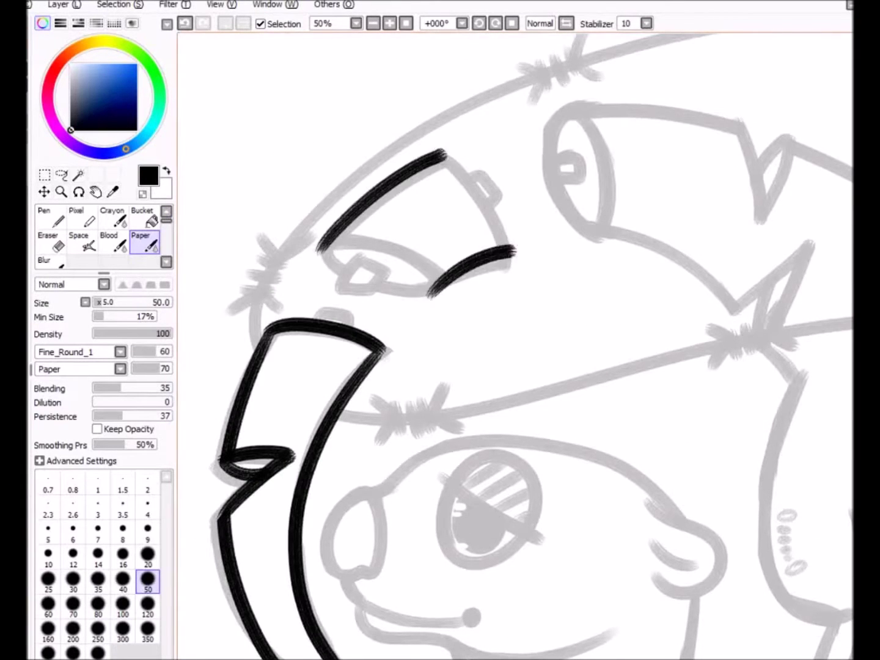
key(ctrl+z)
key(ctrl+plus)
drag(447, 346, 604, 280)
Ink the lens-shaped cut face and the curved far end of the small tail segment, closing its outline
drag(278, 202, 455, 337)
key(ctrl+z)
drag(233, 247, 459, 338)
key(ctrl+z)
drag(481, 52, 597, 257)
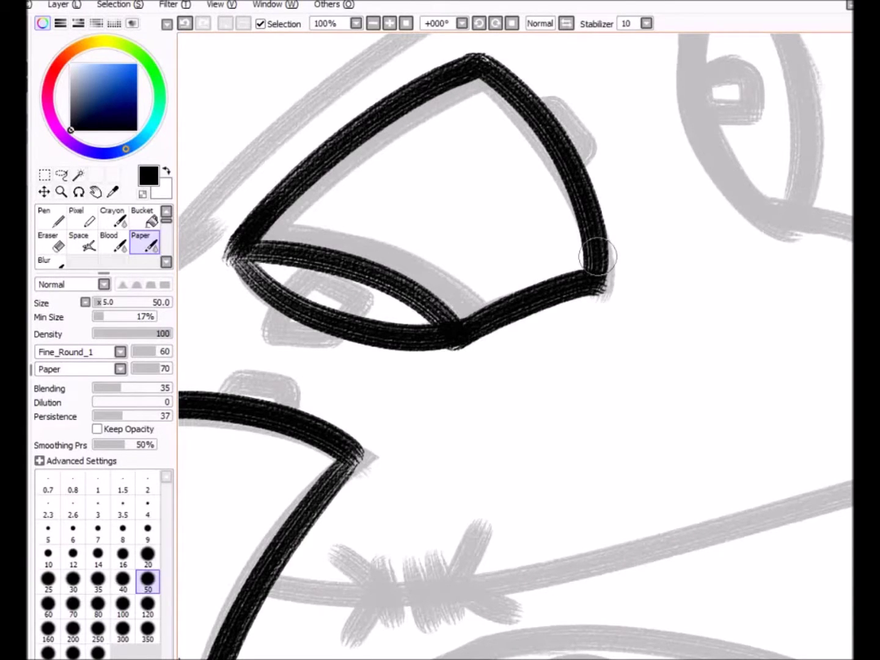
Ink the long upper and lower contours of the large tail section running toward the hindquarters, as single sweeping curves
drag(598, 257, 359, 446)
drag(480, 141, 373, 194)
key(ctrl+minus)
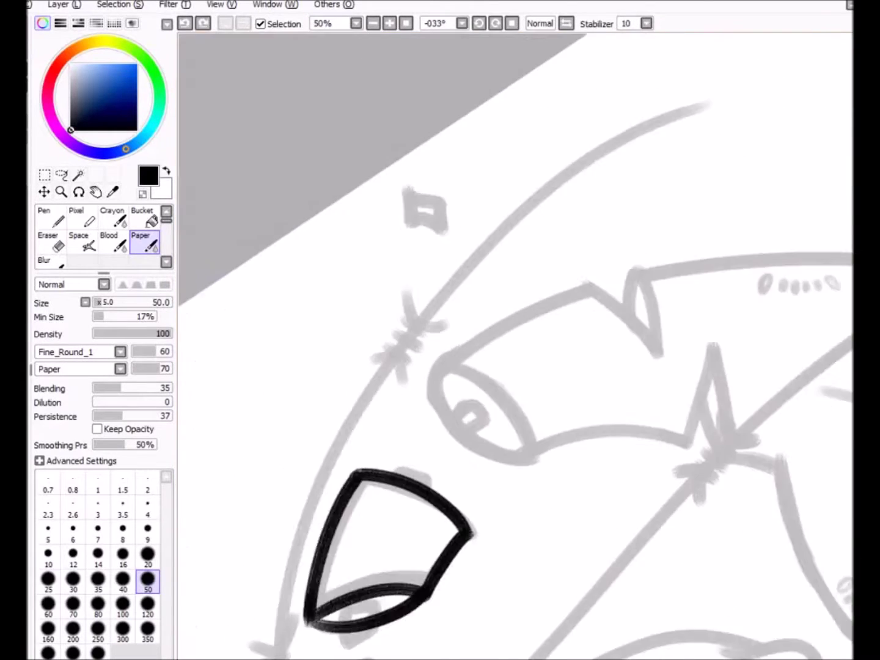
key(Home)
key(ctrl+minus)
scroll(516, 346, up, 1)
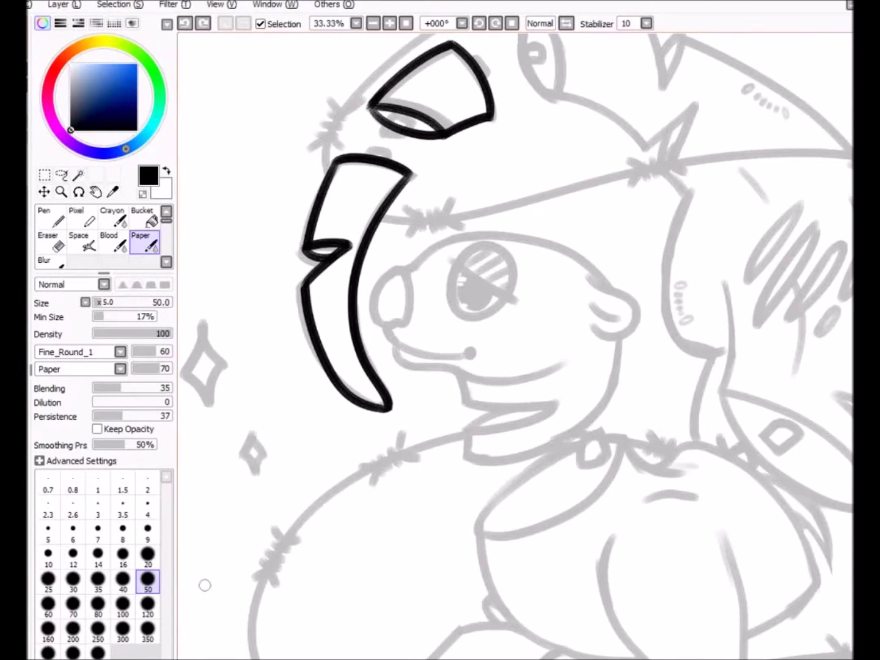
key(ctrl+plus)
key(ctrl+plus)
key(ctrl+minus)
drag(428, 91, 446, 580)
drag(313, 223, 541, 391)
key(ctrl+z)
key(ctrl+y)
drag(515, 328, 786, 269)
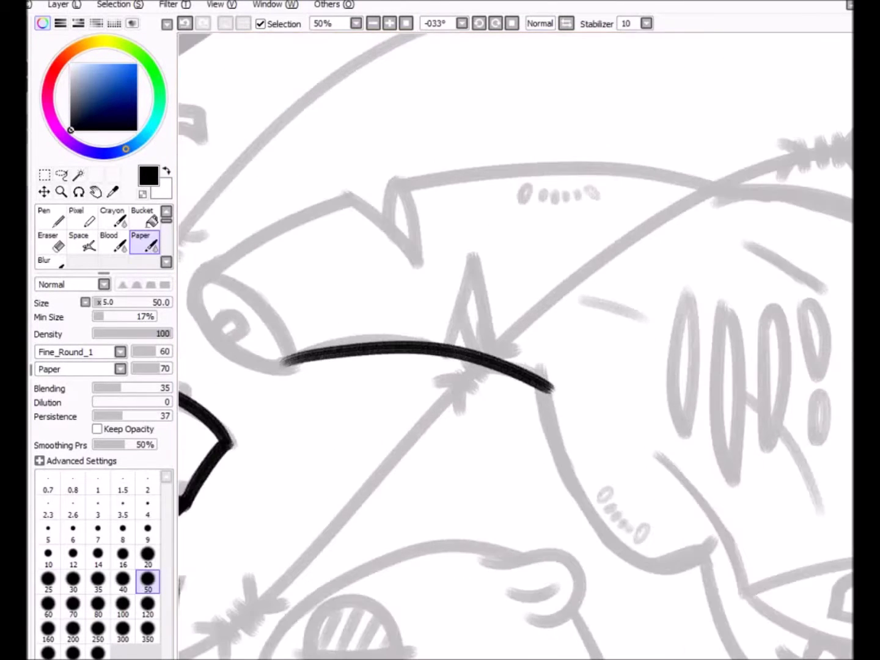
mouse_move(208, 269)
mouse_down()
mouse_move(555, 181)
mouse_move(733, 176)
mouse_up()
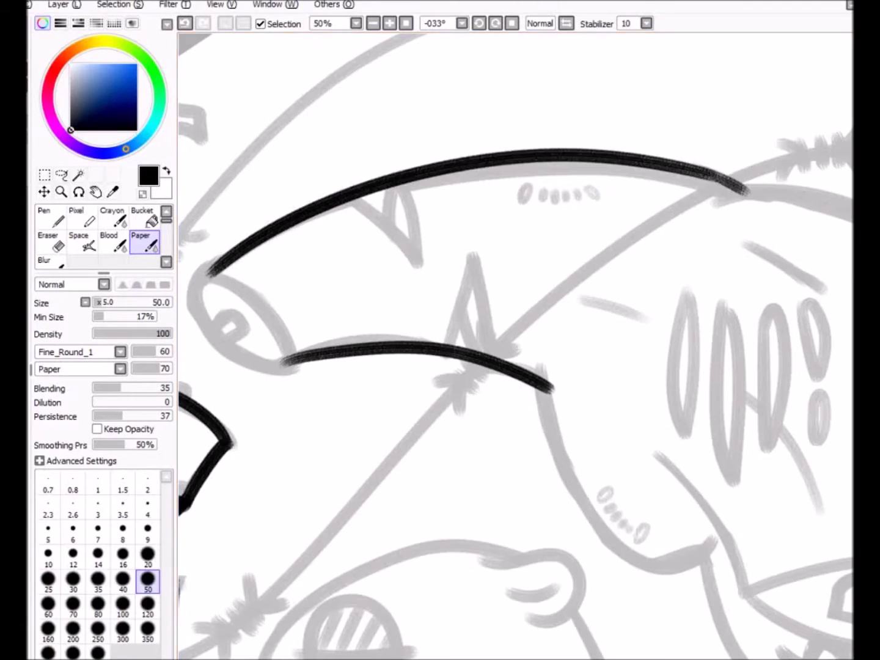
Ink the narrow oval cut face at the free end of the large tail section
key(Home)
key(ctrl+minus)
key(ctrl+plus)
key(ctrl+plus)
key(ctrl+plus)
drag(462, 166, 496, 373)
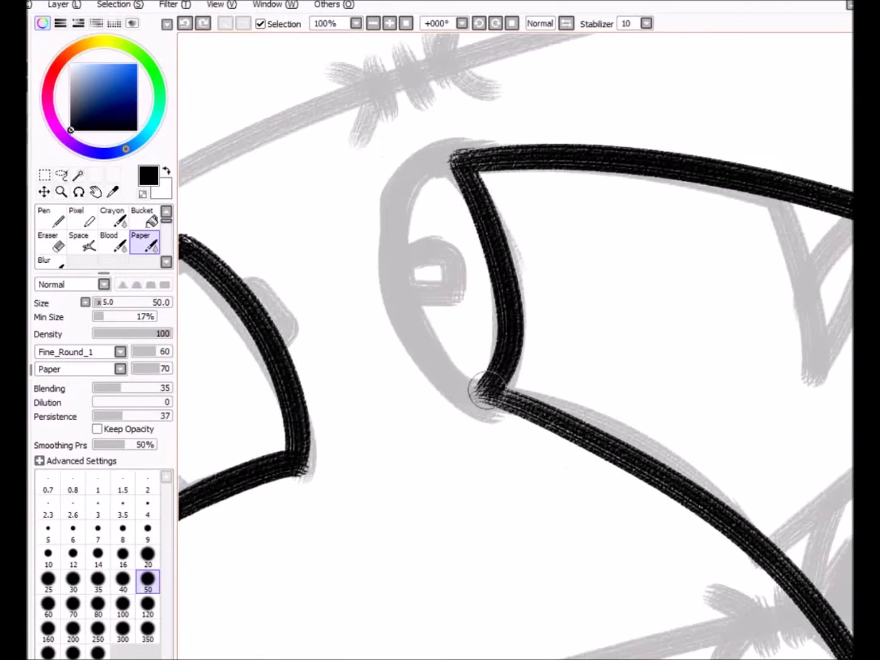
key(ctrl+z)
mouse_move(455, 159)
mouse_down()
mouse_move(437, 163)
mouse_move(501, 317)
mouse_move(488, 393)
mouse_up()
key(ctrl+z)
mouse_move(436, 164)
mouse_down()
mouse_move(472, 405)
mouse_move(437, 164)
mouse_up()
key(ctrl+z)
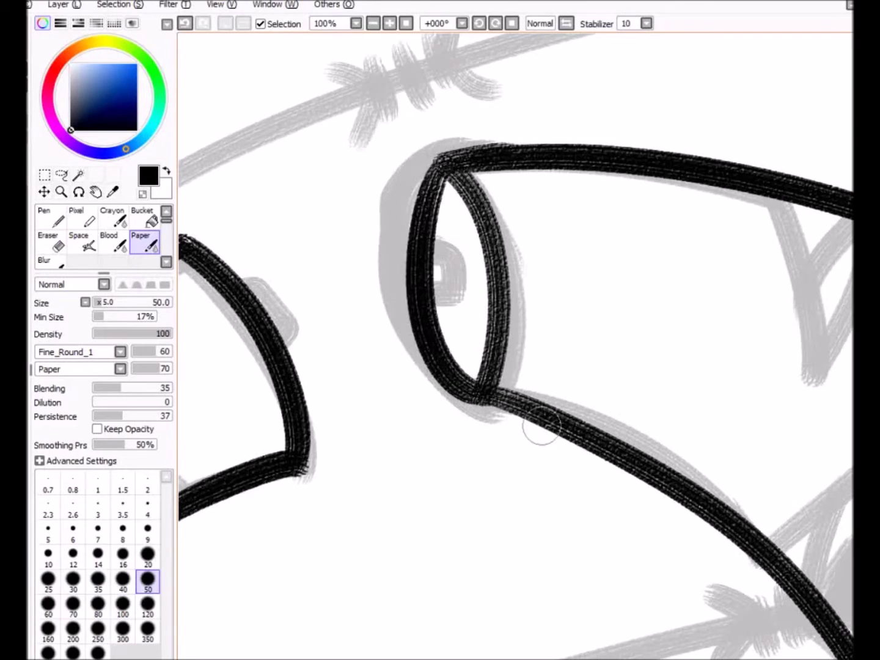
Erase a gap in the large tail section's upper contour and ink the V-shaped notch with its inner edge
scroll(541, 427, down, 2)
scroll(542, 427, up, 2)
key(e)
drag(393, 129, 425, 141)
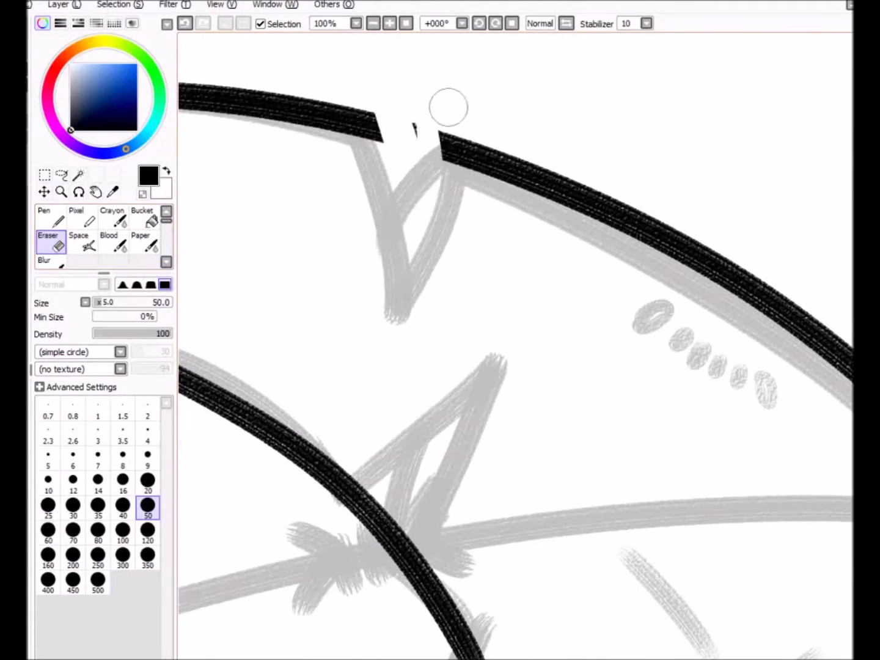
key(b)
mouse_move(363, 112)
mouse_down()
mouse_move(386, 317)
mouse_move(465, 144)
mouse_move(376, 275)
mouse_move(392, 317)
mouse_move(370, 215)
mouse_up()
Erase the lower tail contour at the tear and ink the pointed torn flap with its inner edges
key(e)
mouse_move(284, 378)
mouse_down()
mouse_move(343, 437)
mouse_move(449, 228)
mouse_up()
key(b)
mouse_move(450, 233)
mouse_down()
mouse_move(342, 454)
mouse_move(372, 311)
mouse_up()
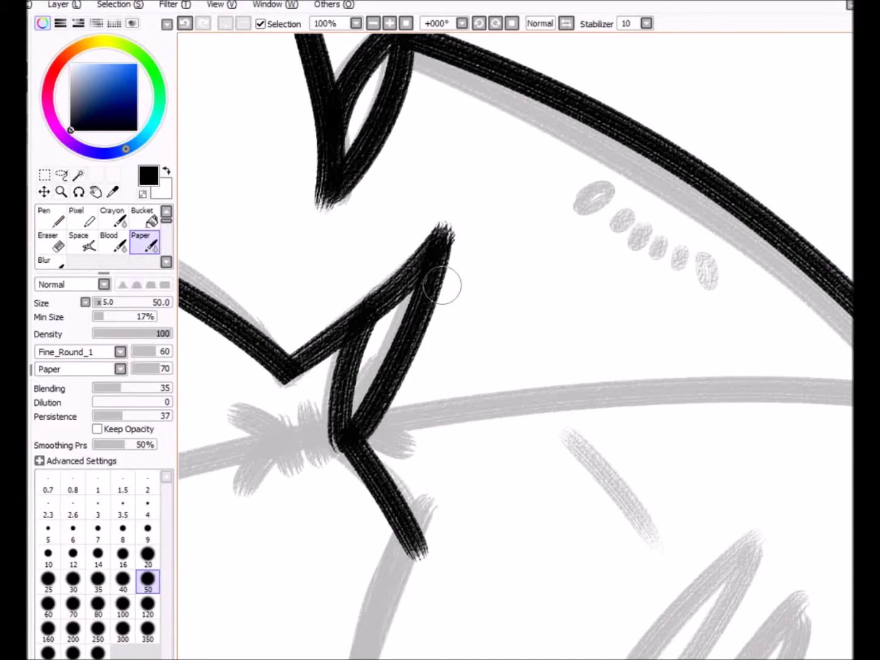
Ink the rounded contour of the hindquarters' left thigh, from the tail base down to the knee
key(minus)
key(minus)
key(minus)
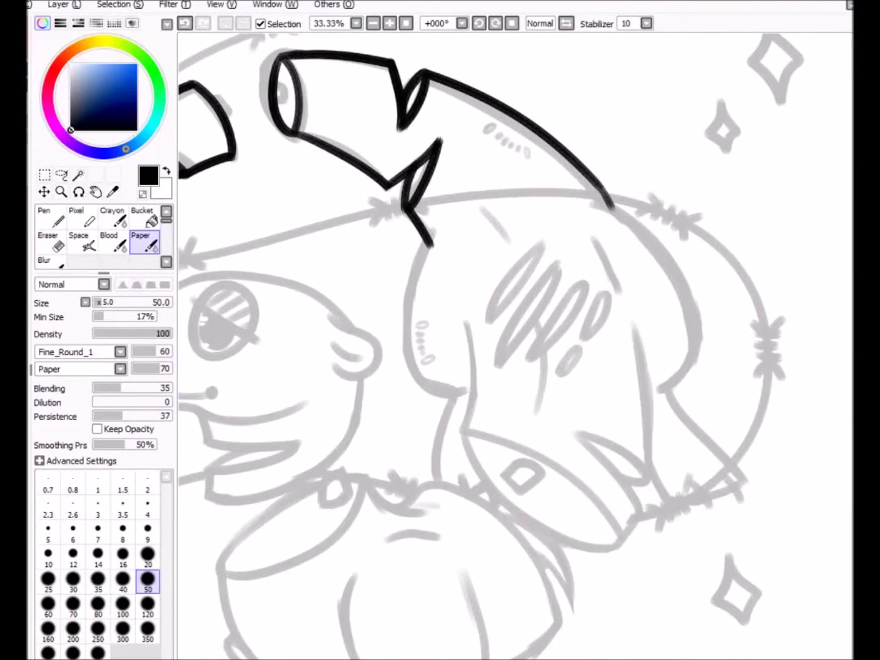
scroll(501, 347, left, 1)
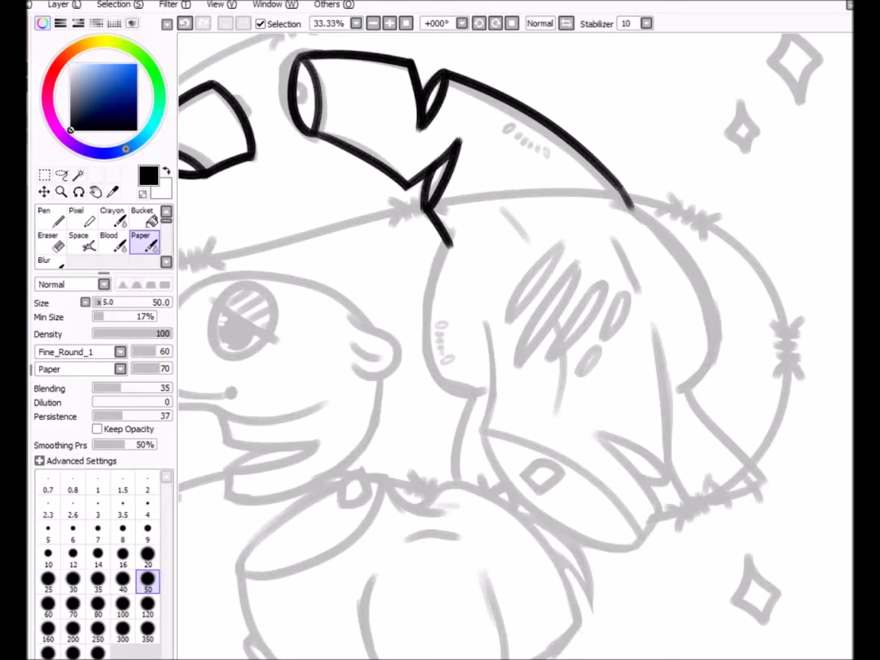
key(plus)
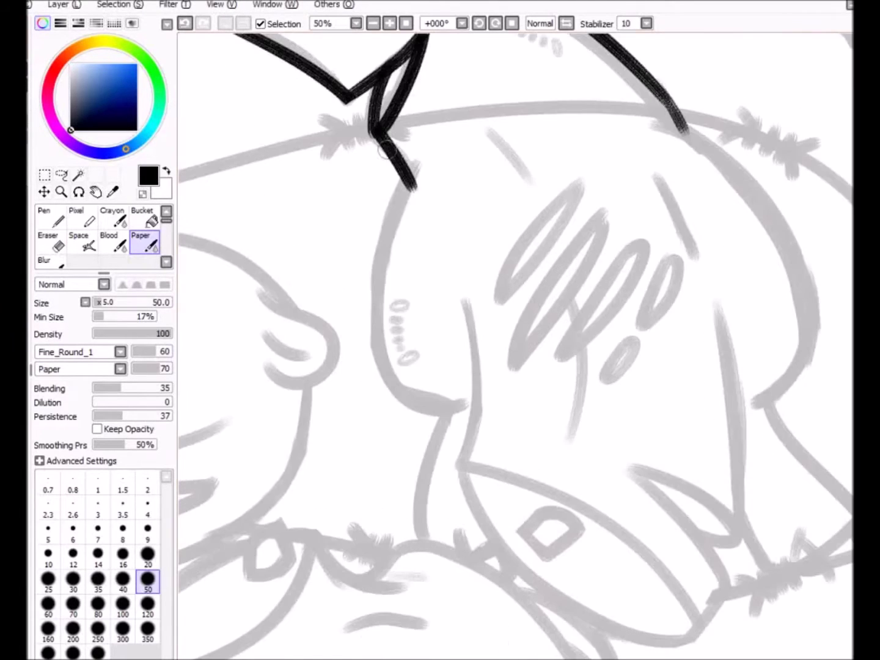
drag(421, 158, 465, 404)
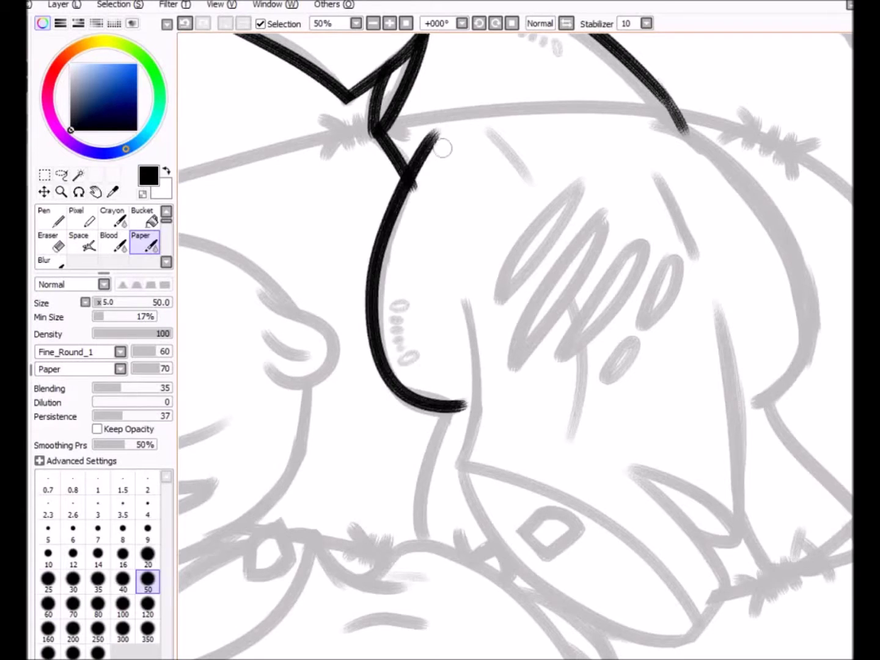
Ink the left lower leg and foot of the hindquarters, following the sketch below the thigh
key(plus)
mouse_move(453, 300)
mouse_down()
mouse_move(507, 514)
mouse_move(451, 546)
mouse_move(531, 495)
mouse_up()
key(ctrl+z)
drag(455, 483, 465, 569)
scroll(455, 483, up, 5)
key(e)
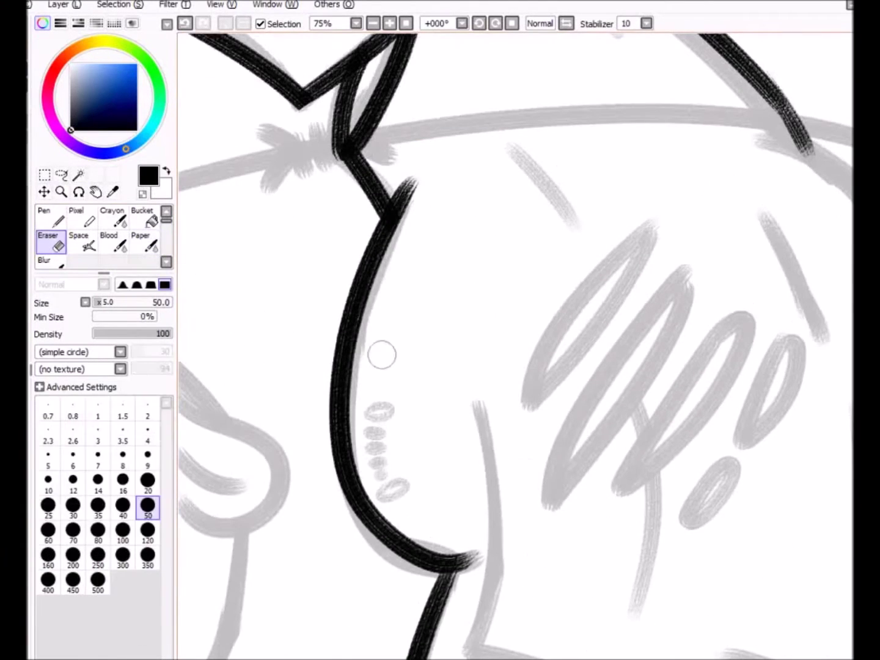
Ink the right thigh contour as one sweeping curve from the tail base to the knee, redoing strokes as needed
key(minus)
mouse_move(355, 142)
mouse_down()
mouse_move(482, 256)
mouse_move(477, 437)
mouse_up()
key(ctrl+z)
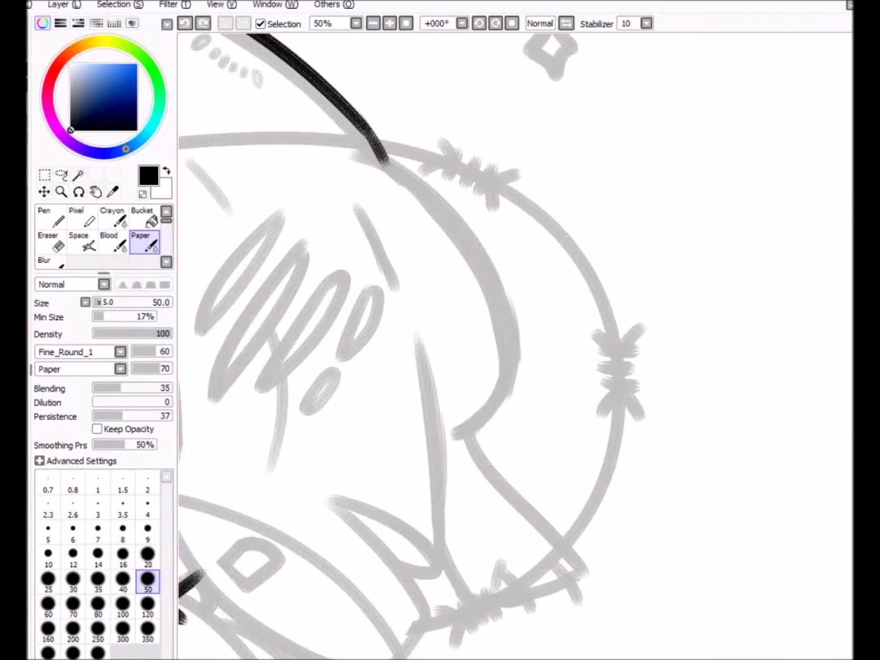
mouse_move(356, 146)
mouse_down()
mouse_move(472, 430)
mouse_move(459, 440)
mouse_up()
key(ctrl+z)
key(ctrl+z)
drag(355, 146, 464, 438)
key(ctrl+z)
key(ctrl+z)
key(ctrl+z)
key(ctrl+y)
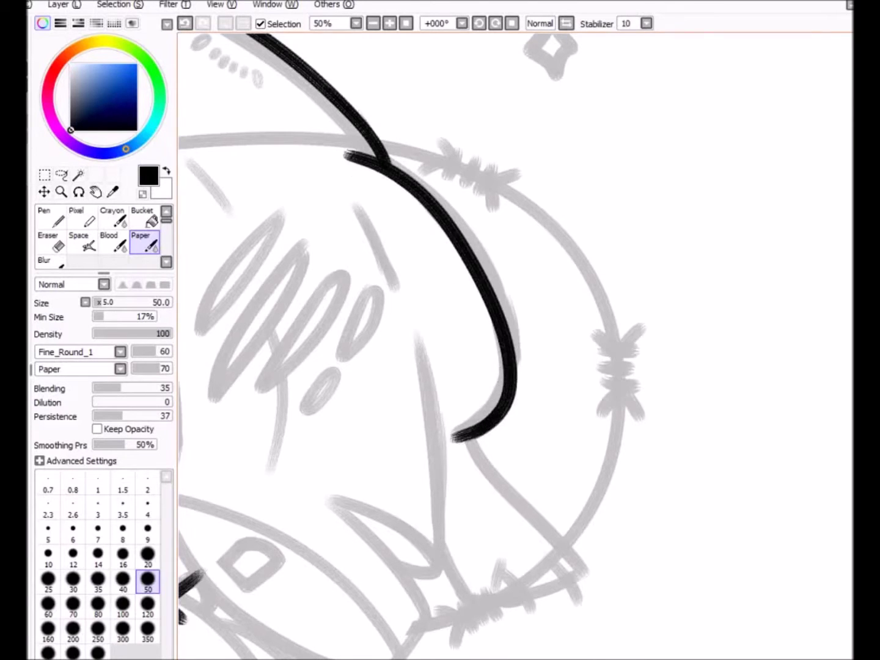
Ink the right lower leg and foot outline of the hindquarters below the thigh
key(plus)
mouse_move(379, 246)
mouse_down()
mouse_move(559, 482)
mouse_move(452, 541)
mouse_move(347, 442)
mouse_up()
key(minus)
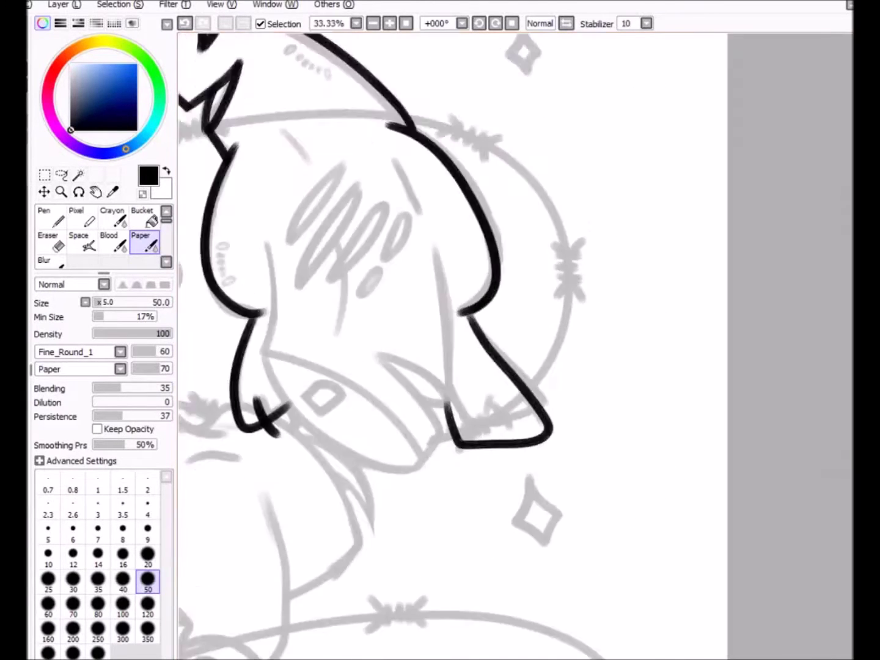
key(ctrl+z)
key(ctrl+y)
Redraw the right foot's sole as a slanted curve and add two short toe lines across it
key(minus)
key(l)
click(145, 241)
key(plus)
drag(434, 438, 319, 465)
drag(294, 400, 322, 469)
drag(353, 432, 361, 482)
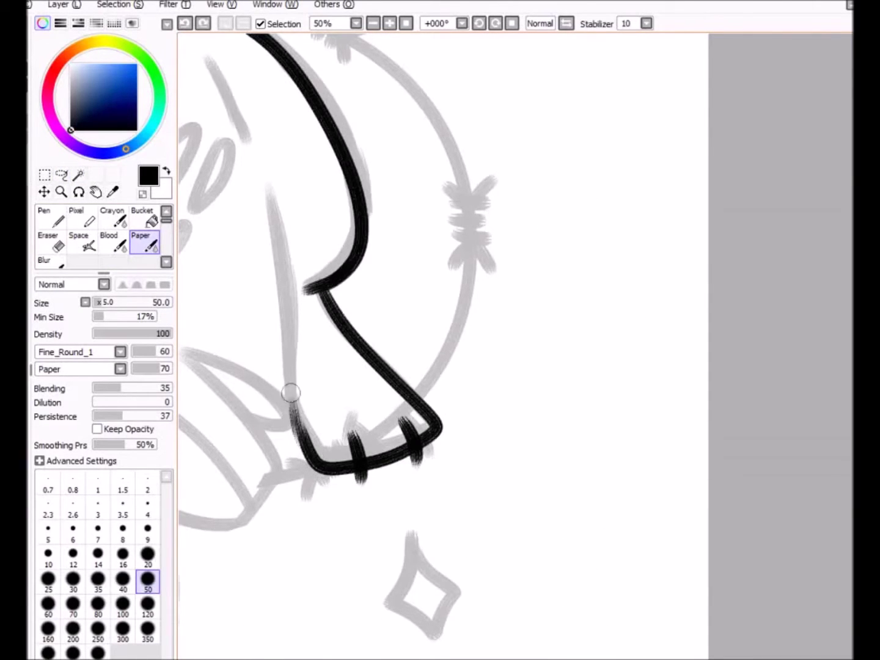
key(minus)
key(minus)
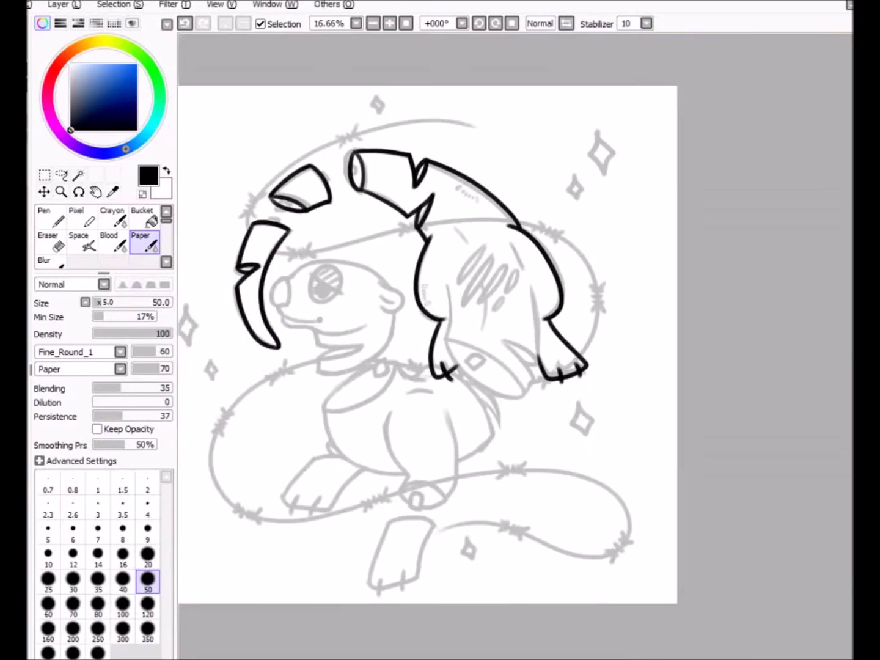
key(plus)
key(plus)
drag(370, 206, 369, 320)
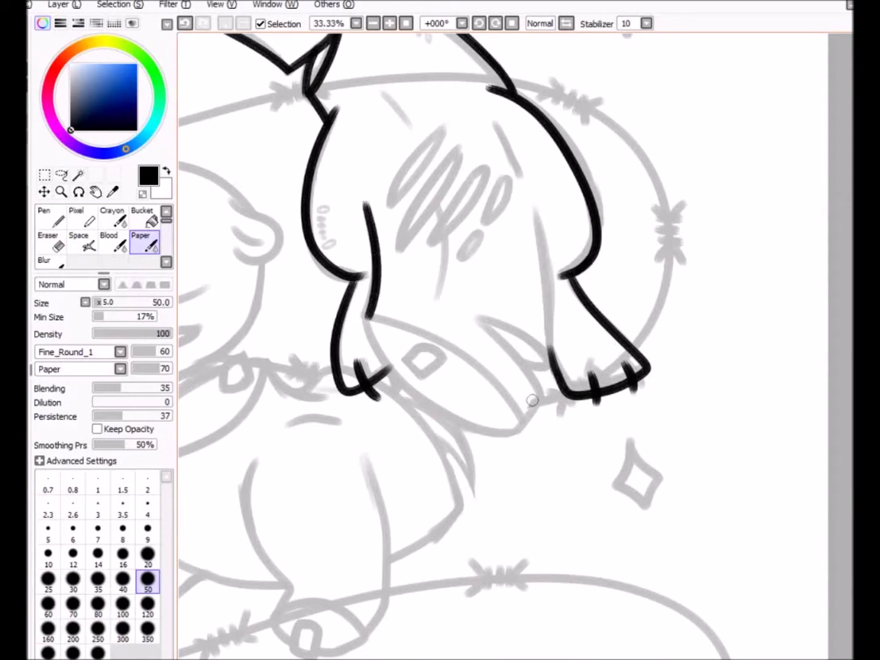
drag(534, 211, 521, 377)
key(plus)
drag(287, 294, 499, 449)
key(ctrl+z)
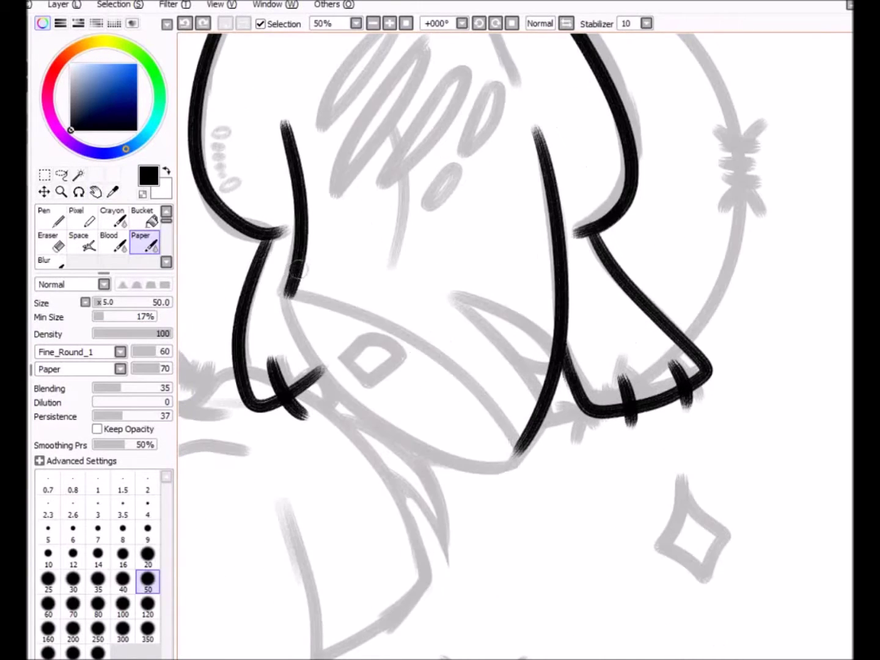
mouse_move(286, 292)
mouse_down()
mouse_move(467, 393)
mouse_move(529, 436)
mouse_up()
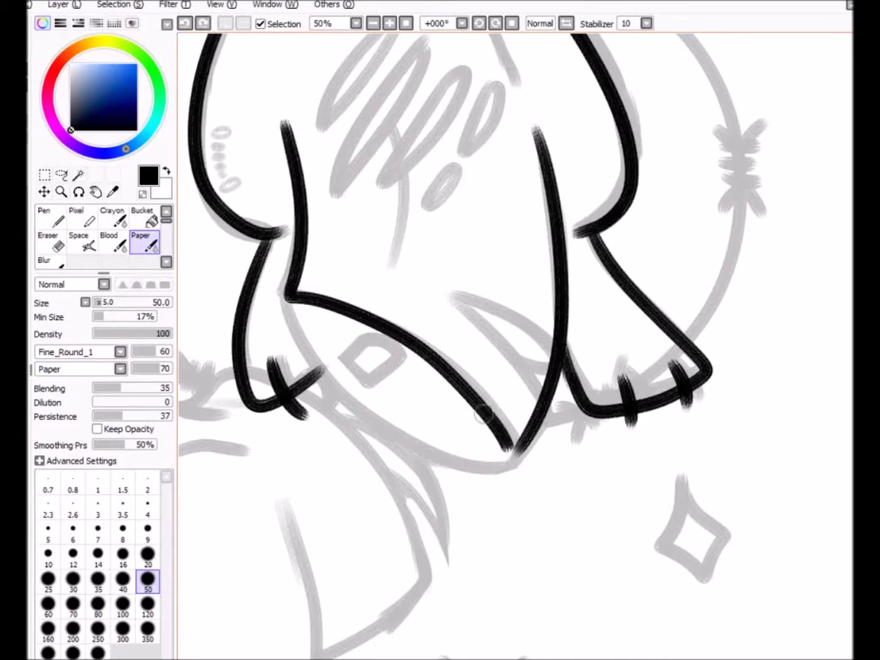
drag(283, 289, 503, 453)
key(ctrl+z)
key(ctrl+z)
key(ctrl+z)
key(ctrl+z)
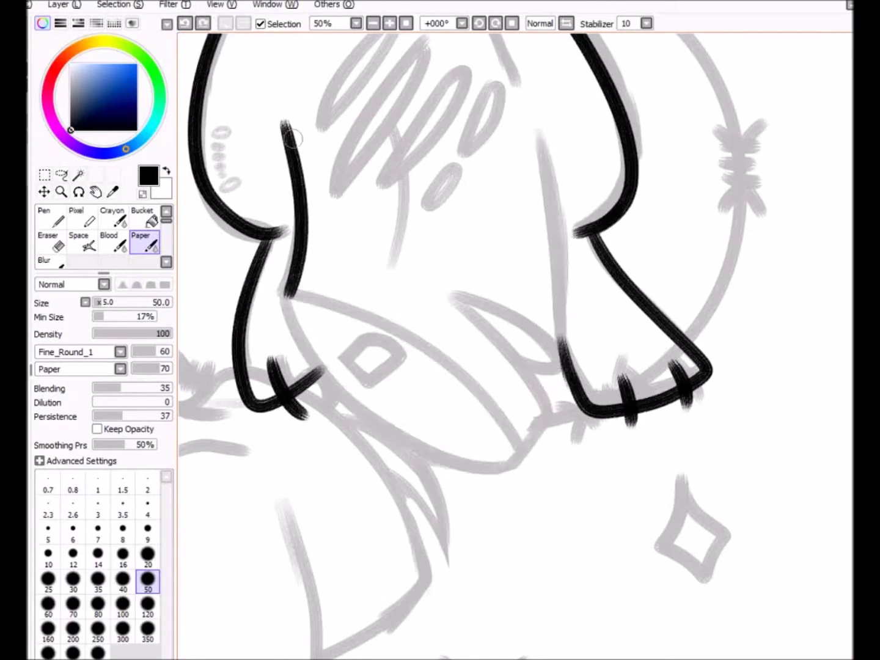
Ink the hindquarters' two inner side lines between the legs and close them with a slanted lens-shaped cut face
drag(292, 118, 279, 302)
drag(538, 129, 527, 440)
mouse_move(283, 294)
mouse_down()
mouse_move(509, 459)
mouse_move(377, 332)
mouse_move(515, 464)
mouse_up()
key(ctrl+z)
key(ctrl+z)
key(ctrl+z)
drag(283, 293, 511, 462)
Erase the part of the left foot's line that overlaps the hindquarters' cut face
key(e)
key(e)
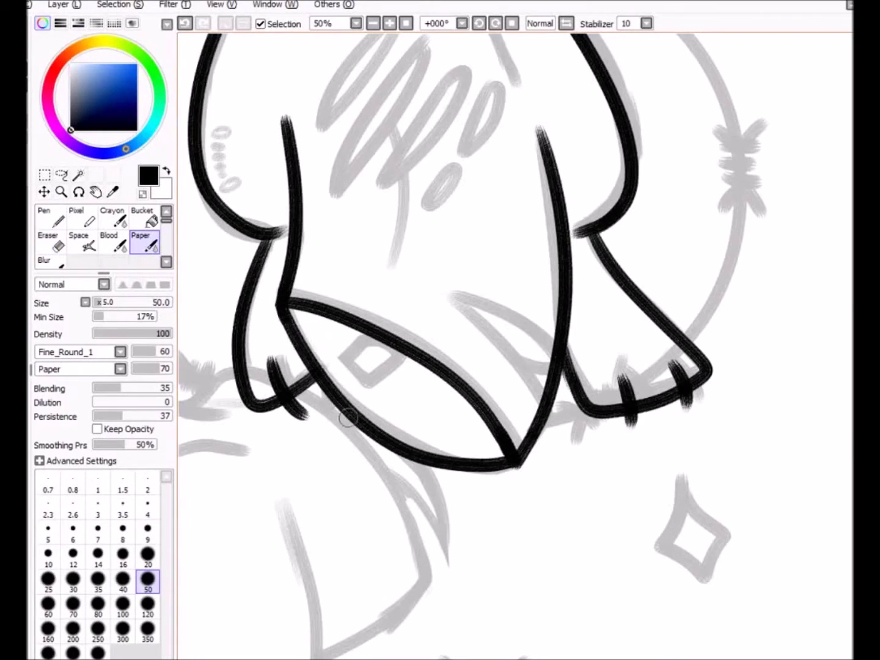
key(e)
key(ctrl+minus)
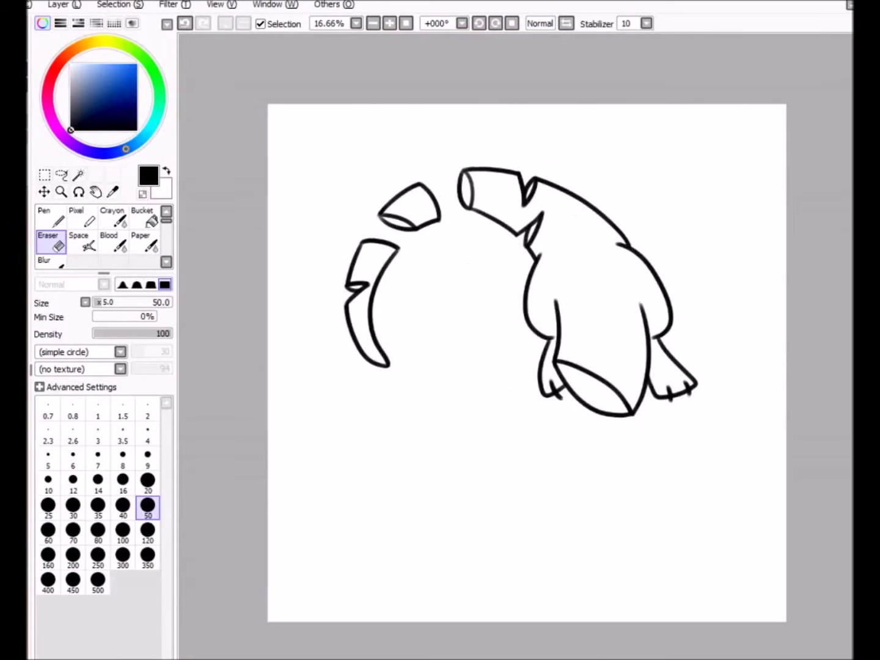
Ink a short crease line inside each thigh and a curved center line down the hindquarters
key(ctrl+plus)
key(e)
key(ctrl+plus)
drag(536, 257, 578, 322)
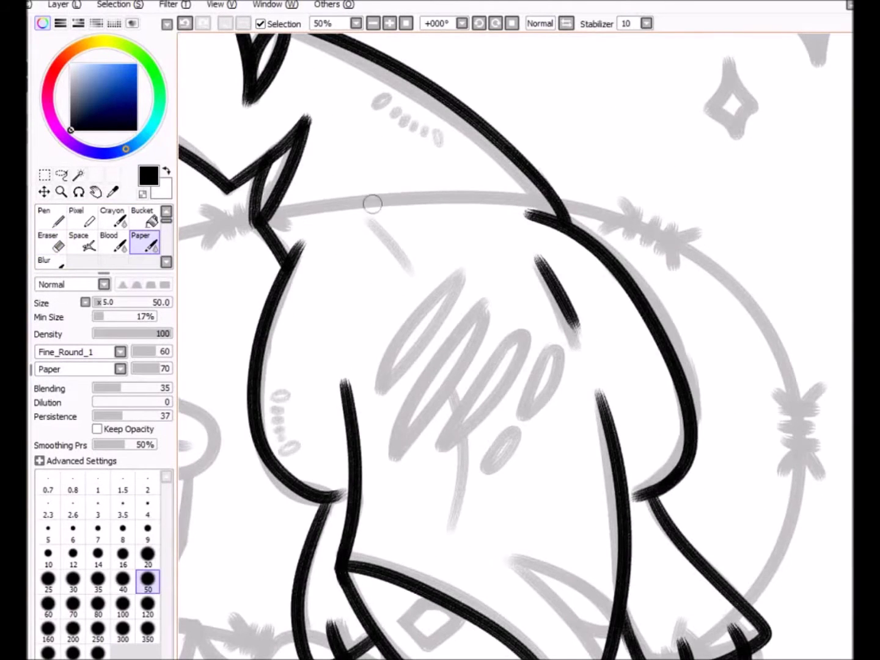
drag(376, 199, 418, 251)
drag(393, 210, 461, 495)
key(ctrl+z)
mouse_move(468, 360)
mouse_down()
mouse_move(493, 493)
mouse_move(448, 536)
mouse_up()
key(ctrl+z)
Ink the wide curved underside of the front torso below the neck opening
key(ctrl+minus)
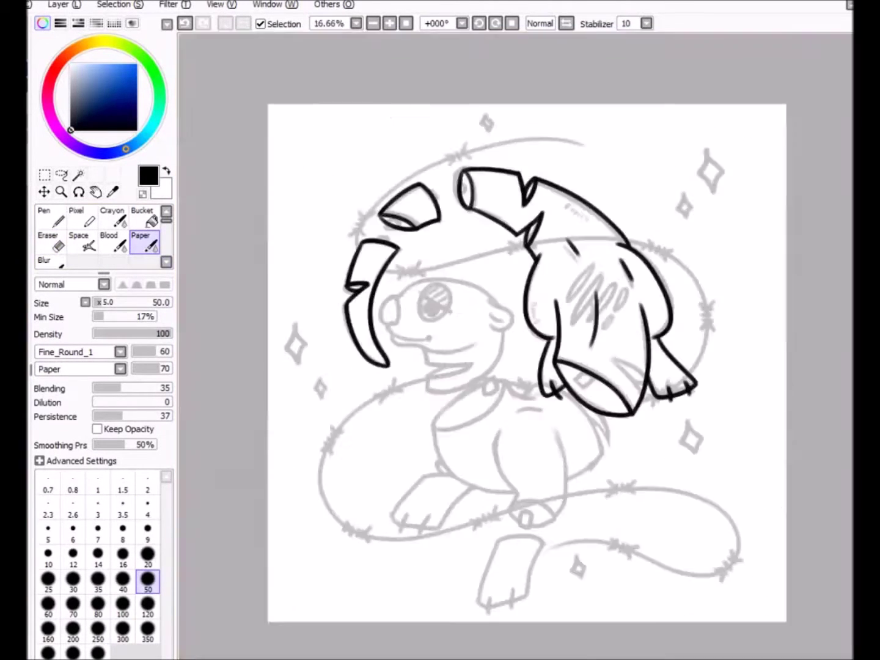
key(ctrl+plus)
key(ctrl+plus)
key(ctrl+minus)
mouse_move(318, 376)
mouse_down()
mouse_move(442, 515)
mouse_move(654, 427)
mouse_up()
Ink the front torso's back contour down to the underside and the hooked curve beside the neck opening
key(ctrl+plus)
mouse_move(437, 240)
mouse_down()
mouse_move(516, 294)
mouse_move(530, 248)
mouse_move(715, 468)
mouse_up()
key(ctrl+z)
key(ctrl+z)
mouse_move(487, 284)
mouse_down()
mouse_move(532, 245)
mouse_move(716, 467)
mouse_up()
key(ctrl+z)
key(ctrl+z)
key(e)
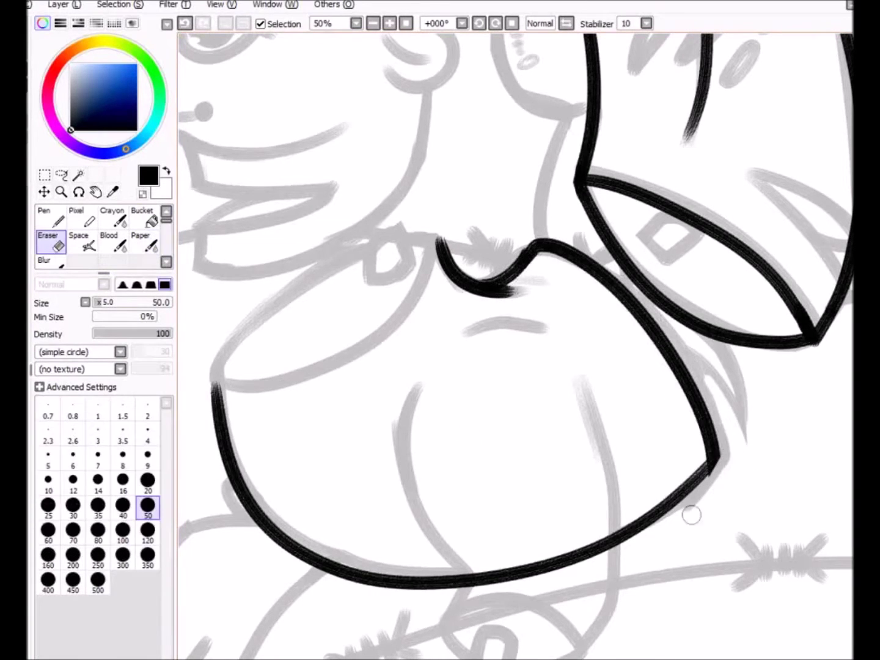
Ink the upper and lower curves of the leaf-shaped neck opening on the front torso with the Paper brush
key(e)
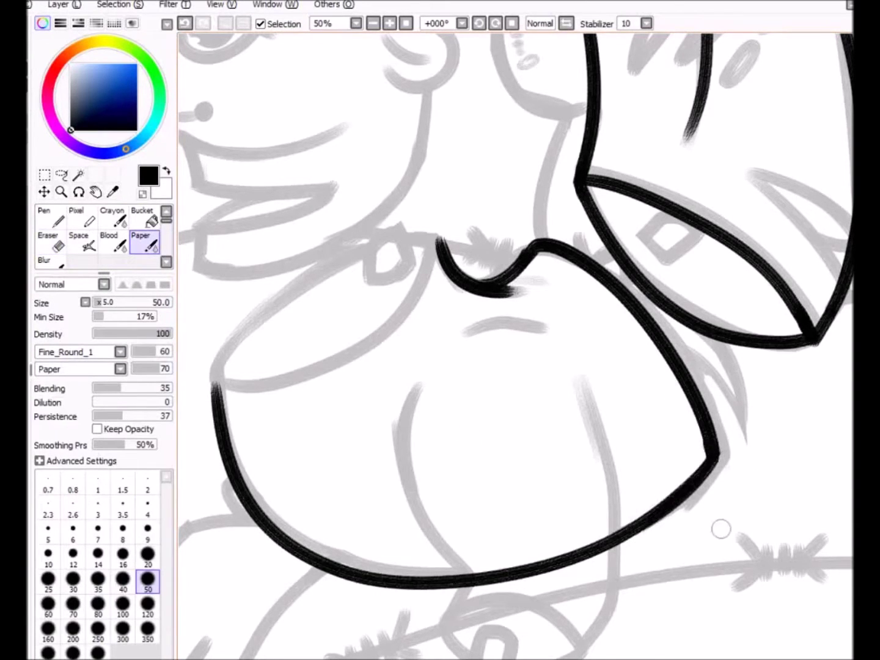
drag(429, 245, 213, 422)
key(ctrl+z)
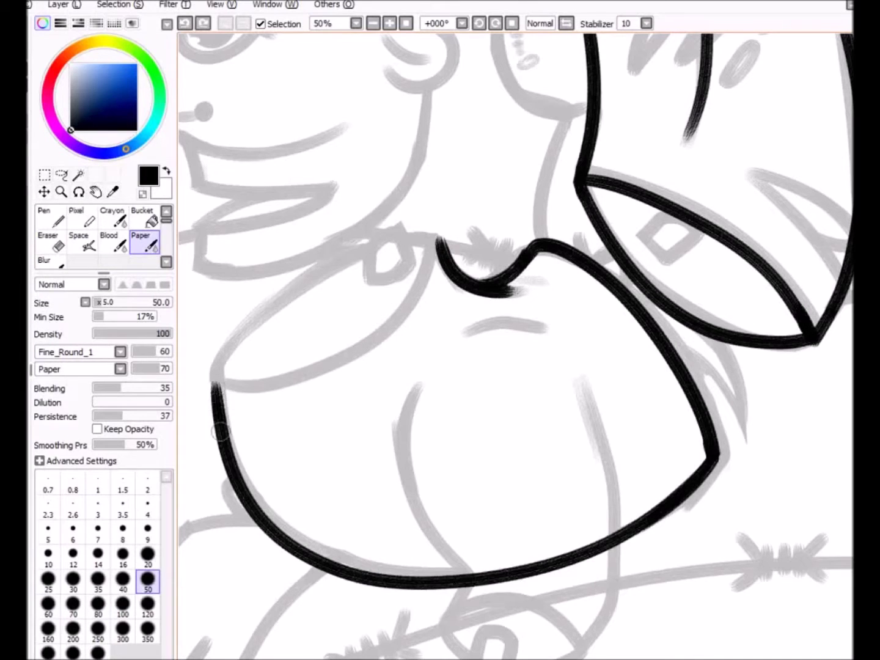
key(ctrl+z)
mouse_move(431, 243)
mouse_down()
mouse_move(214, 392)
mouse_move(261, 383)
mouse_move(214, 395)
mouse_move(214, 371)
mouse_move(344, 261)
mouse_move(436, 244)
mouse_up()
key(ctrl+z)
key(ctrl+z)
key(ctrl+z)
drag(427, 363, 362, 290)
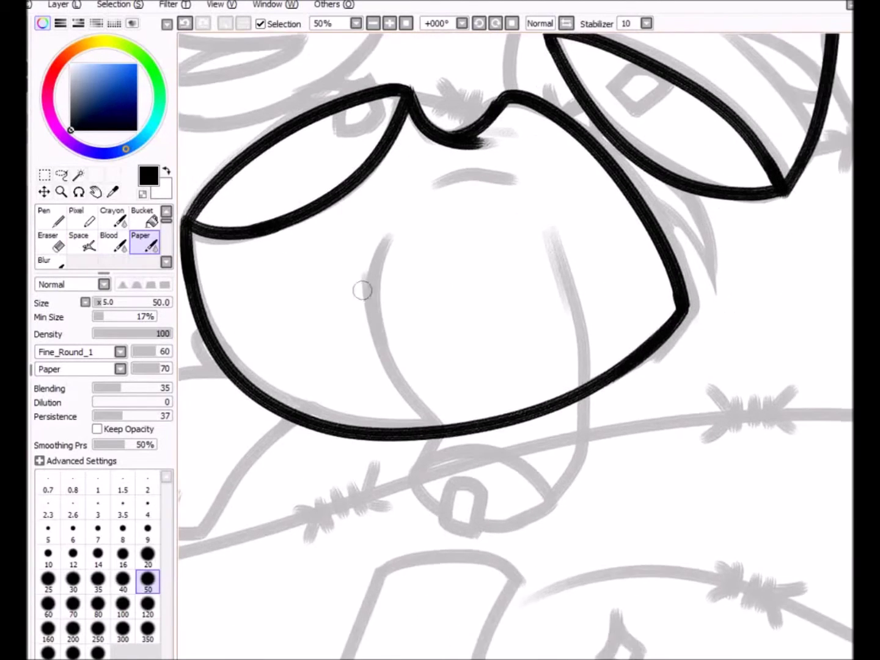
Ink the two long side lines of the front leg, curving down from the torso to the stump
key(ctrl+z)
drag(507, 38, 573, 146)
key(ctrl+z)
drag(386, 236, 436, 429)
key(ctrl+z)
mouse_move(549, 228)
mouse_down()
mouse_move(586, 357)
mouse_move(554, 493)
mouse_up()
Ink the leaf-shaped cut face at the lower end of the front leg
scroll(555, 493, down, 3)
drag(437, 311, 552, 374)
drag(416, 360, 566, 390)
Ink the two sides and the bottom edge of the severed paw below the front leg
mouse_move(377, 476)
mouse_down()
mouse_move(365, 414)
mouse_move(524, 436)
mouse_up()
mouse_move(520, 393)
mouse_down()
mouse_move(474, 583)
mouse_move(658, 397)
mouse_up()
drag(520, 394, 670, 383)
key(ctrl+z)
key(e)
key(b)
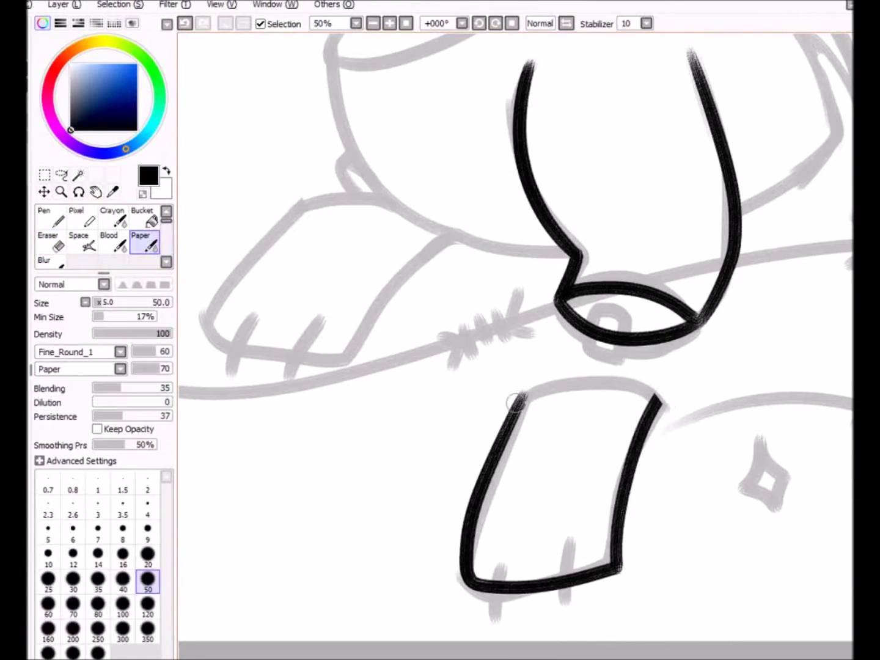
Close the severed paw with an arched top edge and ink two short toe lines at its bottom
mouse_move(515, 399)
mouse_down()
mouse_move(668, 399)
mouse_move(659, 401)
mouse_up()
key(ctrl+z)
key(ctrl+z)
mouse_move(502, 428)
mouse_down()
mouse_move(525, 389)
mouse_move(660, 402)
mouse_up()
drag(501, 556, 498, 592)
drag(568, 559, 566, 594)
Erase the torso's underside line inside the front leg and ink the outline of the other front foot behind the torso
drag(576, 37, 853, 227)
key(e)
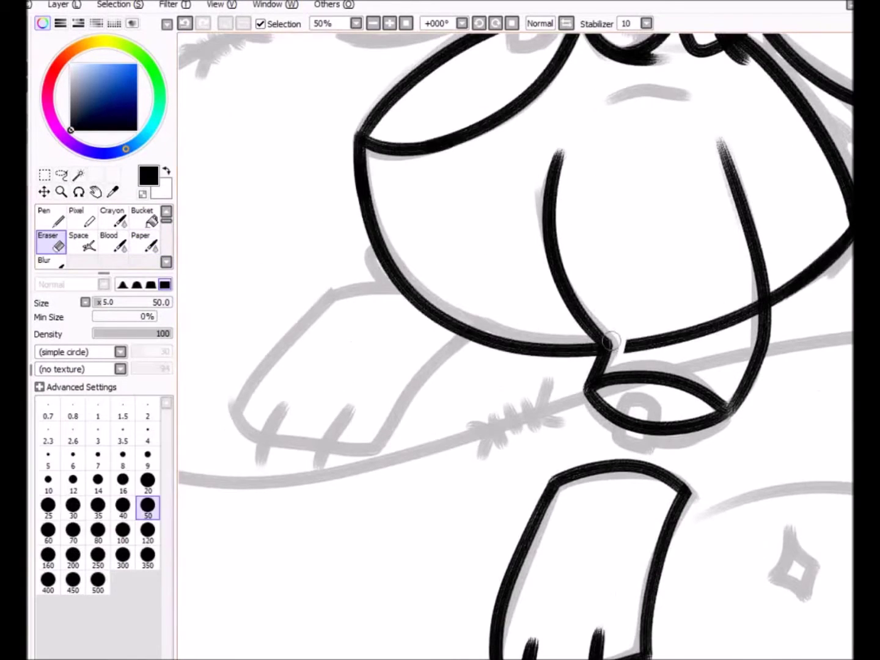
key(b)
drag(373, 248, 433, 365)
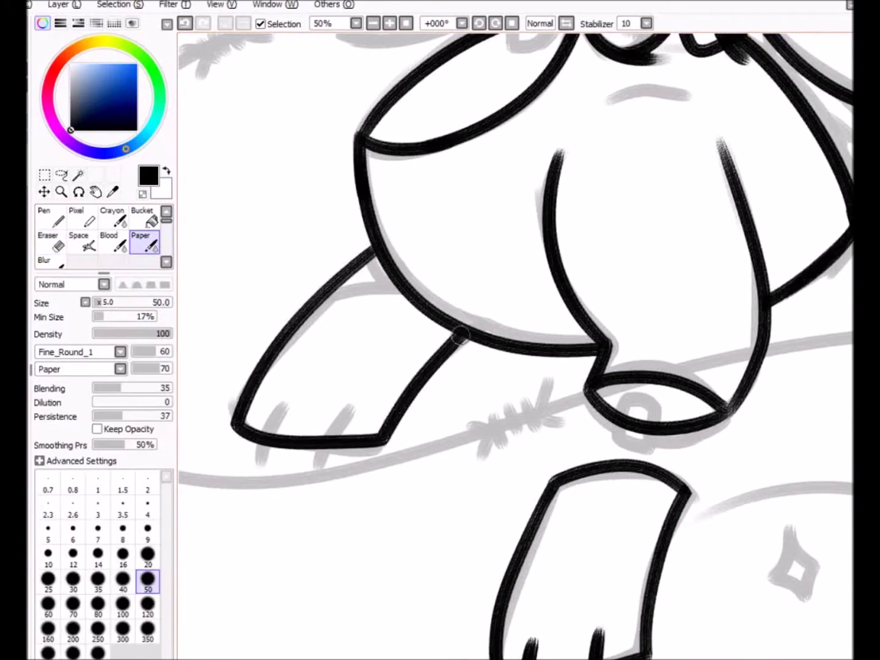
Erase the upper part of the other front foot's outline where it meets the torso
key(ctrl+plus)
key(e)
drag(465, 278, 608, 197)
key(ctrl+z)
drag(449, 269, 565, 211)
Ink the other front foot's arched top edge, the small bump above it and two toe lines
key(b)
drag(465, 283, 648, 291)
mouse_move(557, 195)
mouse_down()
mouse_move(630, 285)
mouse_move(603, 290)
mouse_move(665, 316)
mouse_up()
key(ctrl+z)
key(ctrl+z)
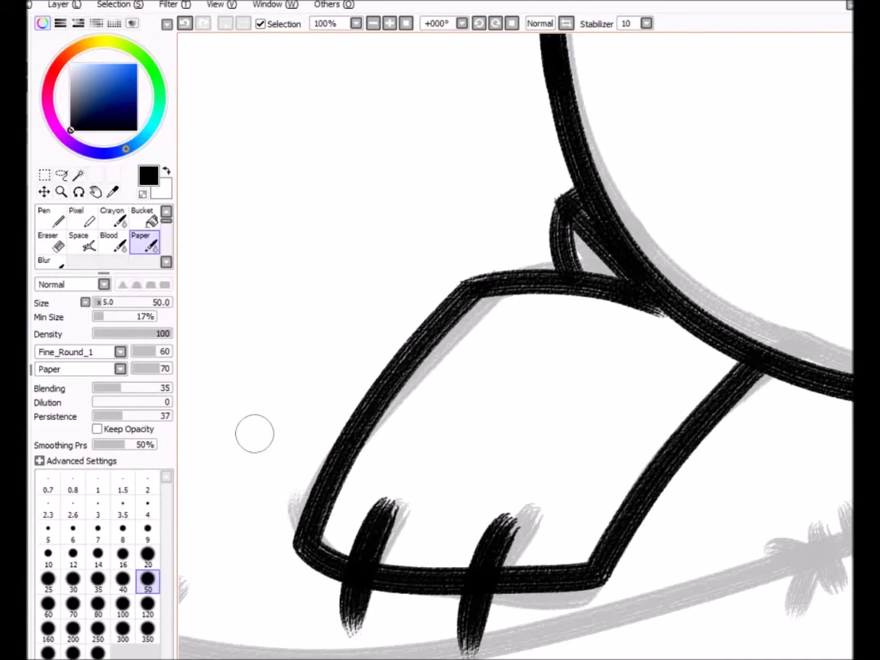
Erase the part of the hind foot's outline that overlaps the front torso's back
key(ctrl+minus)
key(ctrl+minus)
key(ctrl+minus)
key(ctrl+minus)
key(ctrl+minus)
key(ctrl+plus)
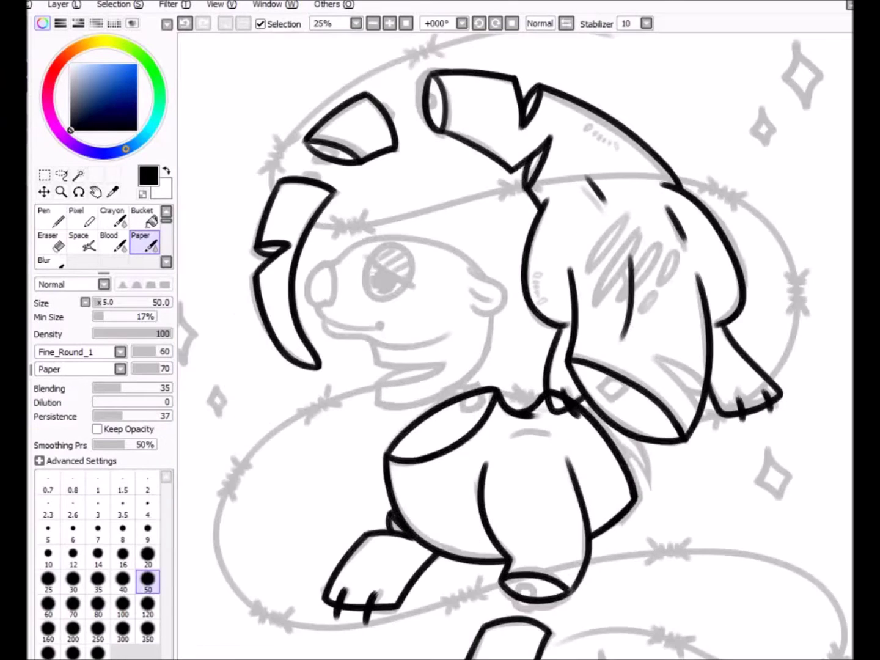
key(e)
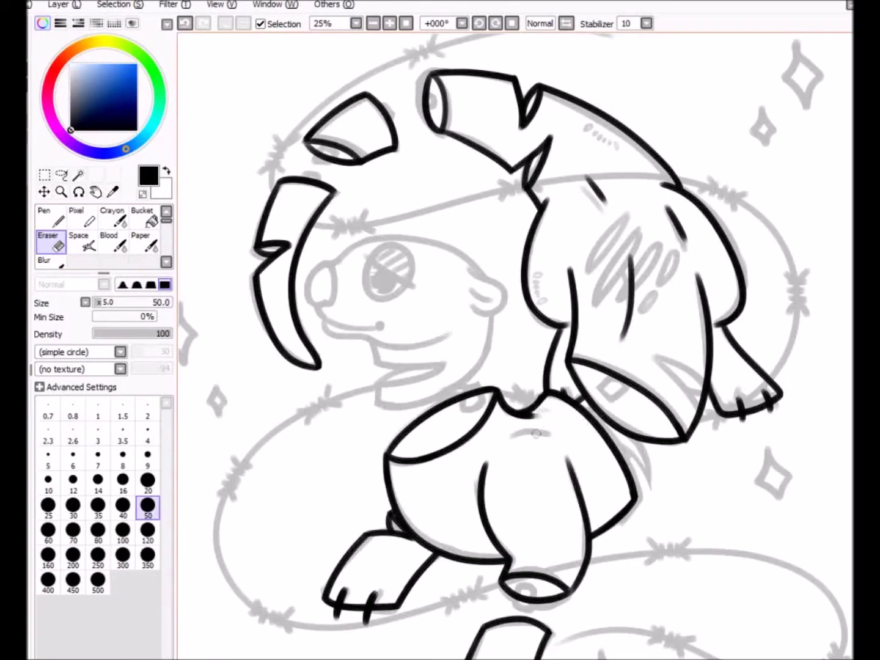
Ink the short curved crease on the front torso and the rounded nose outline with its notched lower edge
key(ctrl+plus)
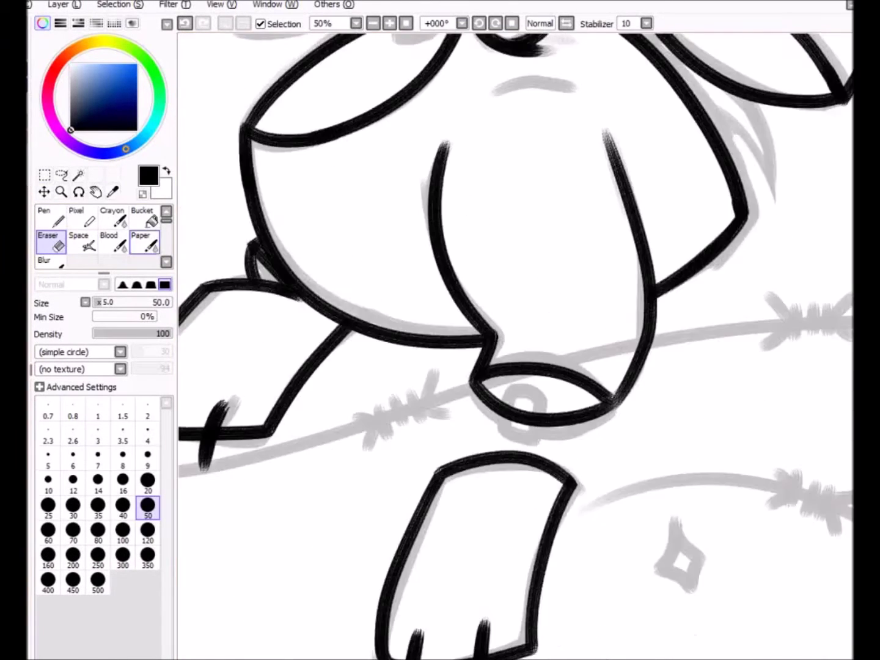
key(e)
scroll(516, 346, up, 5)
key(ctrl+z)
drag(306, 168, 293, 245)
key(ctrl+z)
key(ctrl+z)
drag(309, 166, 295, 248)
key(ctrl+z)
key(ctrl+plus)
key(ctrl+z)
Ink the head's contour from the nose over the forehead and down the back of the head
drag(313, 156, 349, 153)
key(ctrl+z)
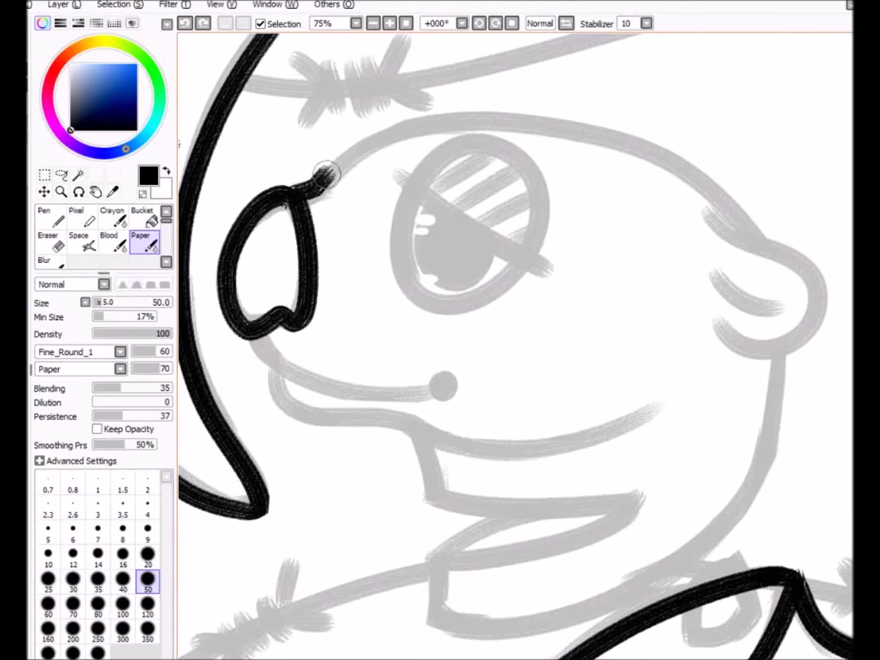
key(ctrl+y)
drag(680, 164, 752, 486)
key(ctrl+z)
drag(727, 196, 751, 489)
Ink the mouth line ending in a solid black dot and the long jaw line beneath it
drag(245, 333, 451, 385)
key(ctrl+z)
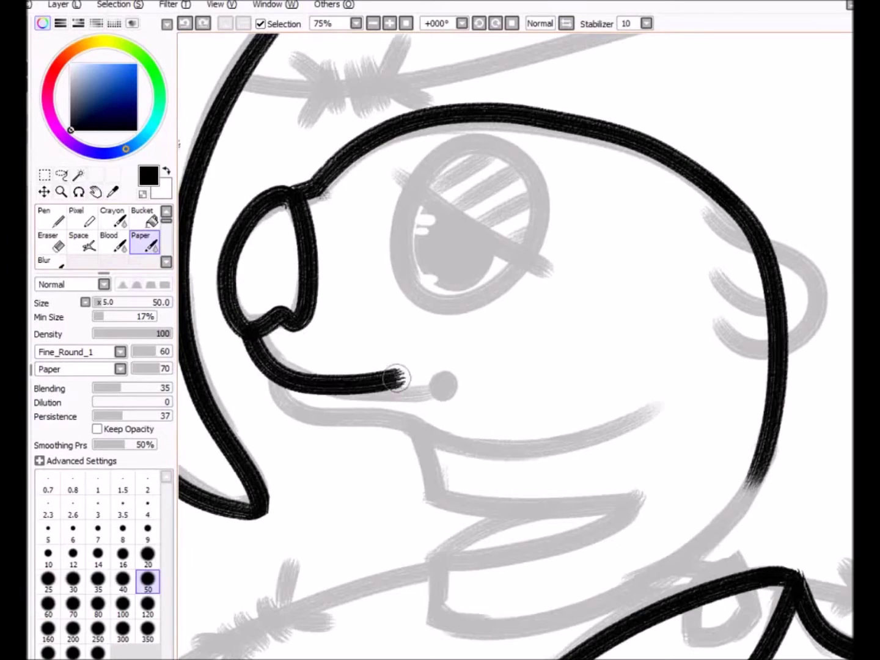
drag(388, 370, 468, 385)
key(ctrl+z)
drag(245, 333, 438, 379)
click(437, 379)
mouse_move(263, 366)
mouse_down()
mouse_move(520, 437)
mouse_move(483, 454)
mouse_move(638, 409)
mouse_up()
key(ctrl+z)
Ink the neck's front and lower edges below the jaw and erase a gap in the front for the notch
mouse_move(424, 454)
mouse_down()
mouse_move(337, 274)
mouse_move(357, 437)
mouse_up()
key(ctrl+z)
mouse_move(330, 269)
mouse_down()
mouse_move(337, 451)
mouse_move(663, 302)
mouse_up()
key(ctrl+z)
drag(345, 406, 333, 454)
key(e)
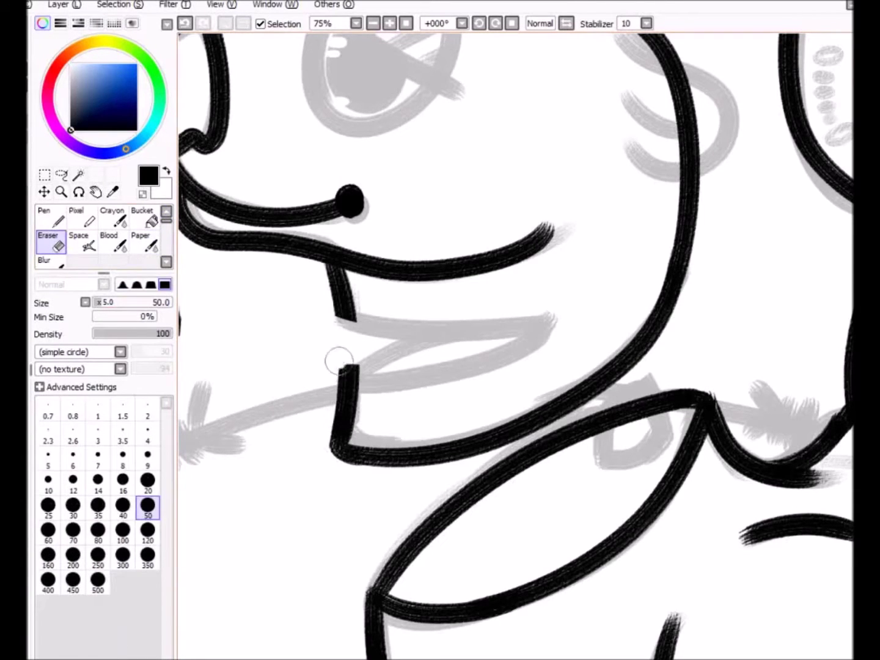
Ink the pointed, wedge-shaped cut across the front of the neck
click(145, 241)
drag(537, 312, 333, 332)
key(ctrl+z)
drag(550, 309, 330, 337)
key(ctrl+z)
mouse_move(532, 309)
mouse_down()
mouse_move(351, 426)
mouse_move(383, 483)
mouse_move(470, 373)
mouse_move(428, 294)
mouse_move(437, 250)
mouse_up()
Ink the rounded ear with its inner fold at the back of the head and erase the head contour inside it
key(Home)
drag(496, 288, 440, 366)
key(ctrl+z)
mouse_move(495, 317)
mouse_down()
mouse_move(443, 321)
mouse_move(409, 354)
mouse_move(482, 294)
mouse_move(528, 382)
mouse_up()
key(e)
Ink the oval outline of the eye and the slanted eyelid line crossing it
key(minus)
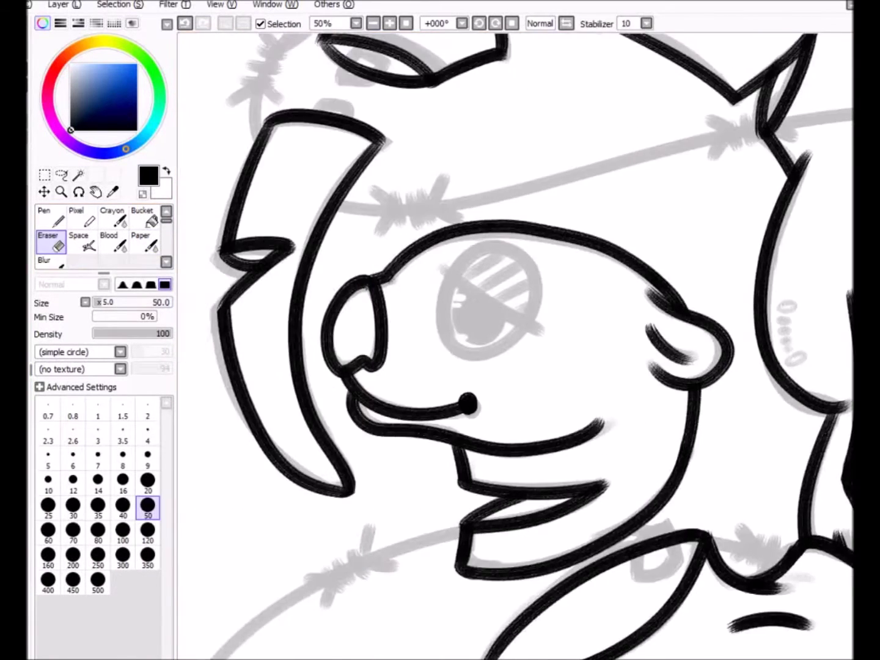
key(plus)
key(e)
mouse_move(391, 165)
mouse_down()
mouse_move(446, 337)
mouse_move(382, 184)
mouse_move(584, 309)
mouse_up()
key(ctrl+z)
key(ctrl+z)
mouse_move(345, 171)
mouse_down()
mouse_move(575, 300)
mouse_move(568, 309)
mouse_up()
key(ctrl+z)
key(ctrl+z)
key(ctrl+z)
Ink diagonal stripes on the eyelid above the slanted line and fill the pupil below it solid black
mouse_move(400, 202)
mouse_down()
mouse_move(489, 143)
mouse_move(483, 137)
mouse_up()
key(ctrl+z)
drag(416, 217, 520, 153)
drag(440, 238, 536, 177)
drag(465, 257, 556, 202)
mouse_move(412, 260)
mouse_down()
mouse_move(427, 294)
mouse_move(481, 300)
mouse_up()
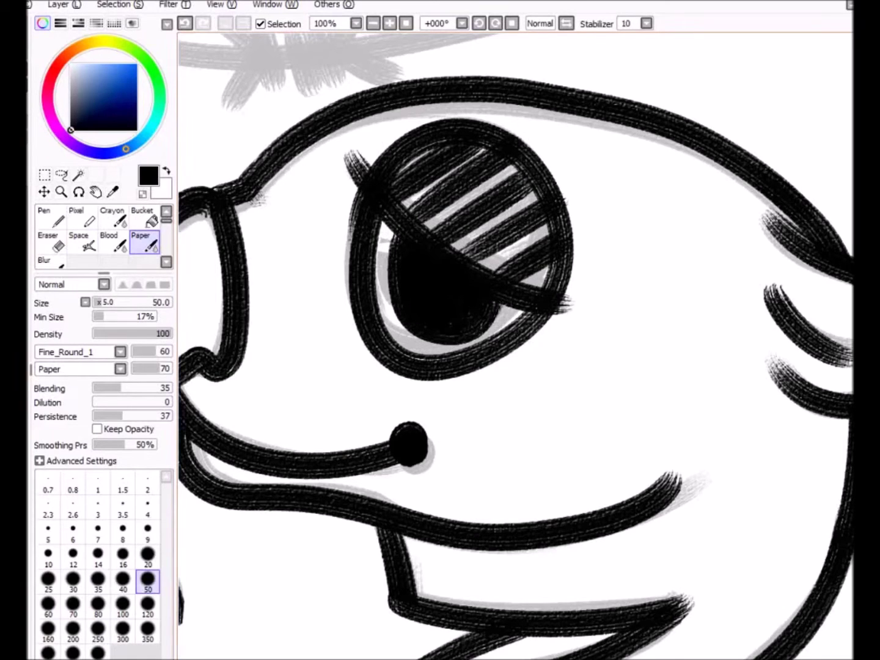
Paint small white highlights on the pupil's edges with the Paper brush at size 20
alt+click(361, 284)
key(bracketleft)
key(bracketleft)
key(bracketleft)
key(bracketleft)
key(bracketleft)
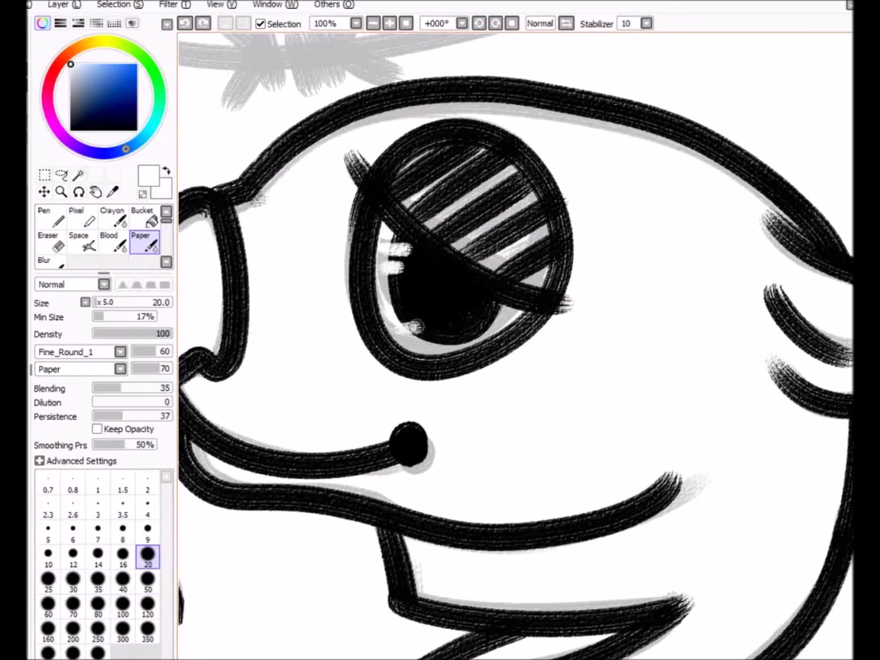
key(ctrl+z)
key(ctrl+z)
Reset the Paper brush to black at size 50
key(minus)
key(minus)
key(minus)
key(minus)
key(bracketright)
key(bracketright)
key(bracketright)
key(bracketright)
key(bracketright)
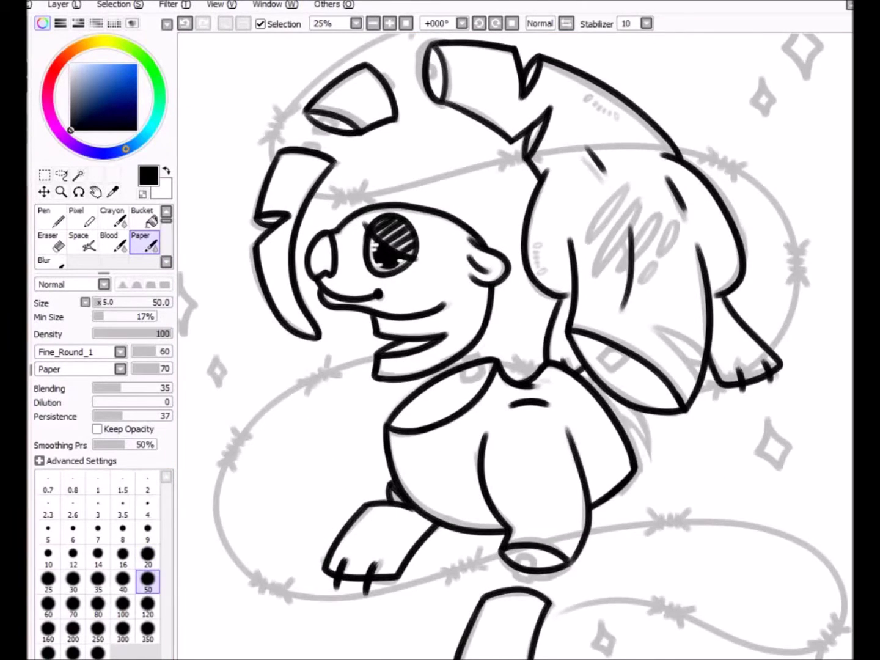
Ink the squarish bone end in the neck opening of the front torso and erase the contour line running through it
key(plus)
key(plus)
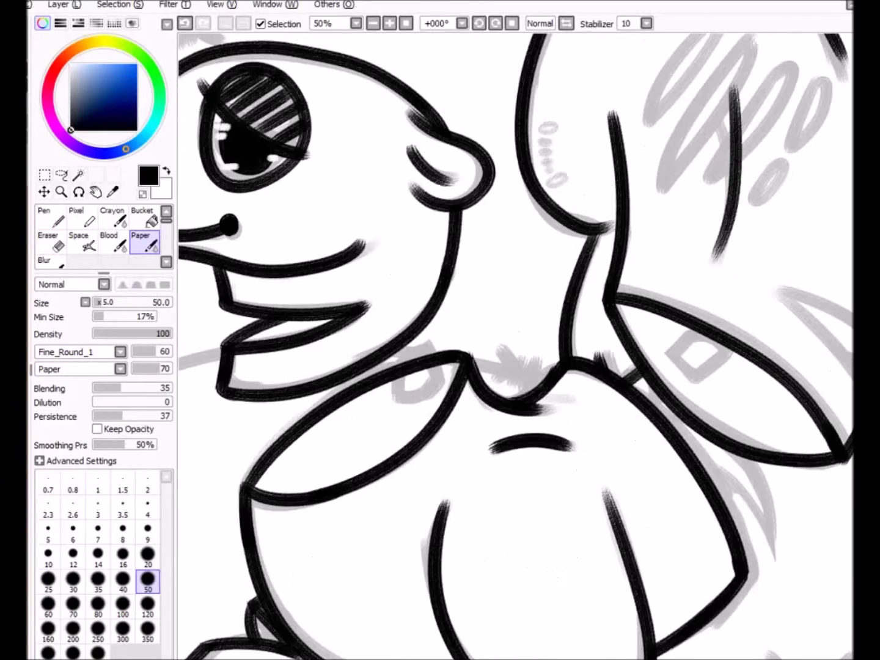
scroll(513, 343, down, 3)
drag(391, 160, 400, 202)
key(ctrl+z)
drag(391, 160, 399, 201)
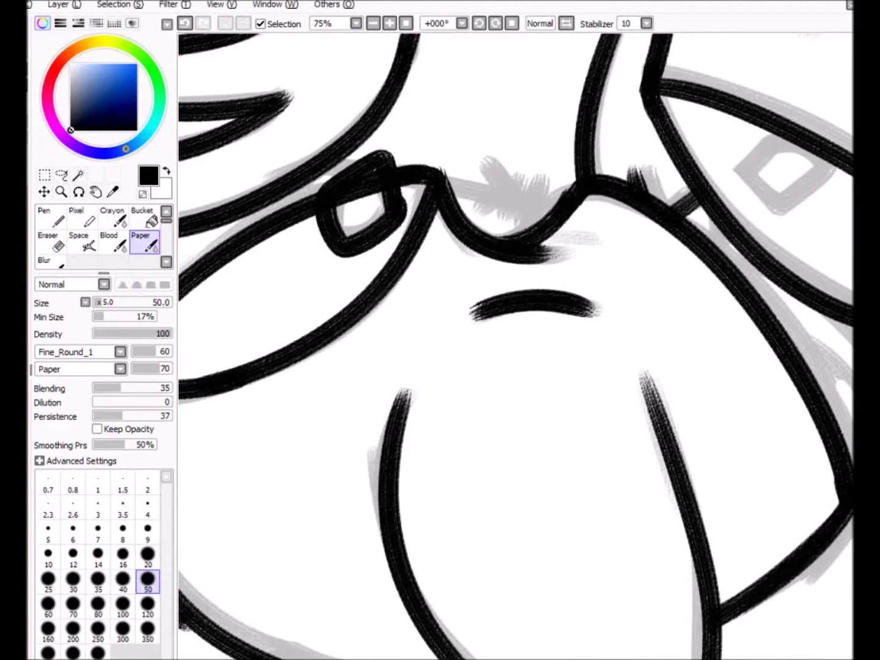
key(e)
Ink the rounded bone end in the front leg's cut face and erase the outline crossing it
scroll(517, 345, down, 6)
key(b)
mouse_move(372, 397)
mouse_down()
mouse_move(367, 480)
mouse_move(370, 399)
mouse_move(391, 455)
mouse_up()
key(e)
key(b)
scroll(390, 456, down, 3)
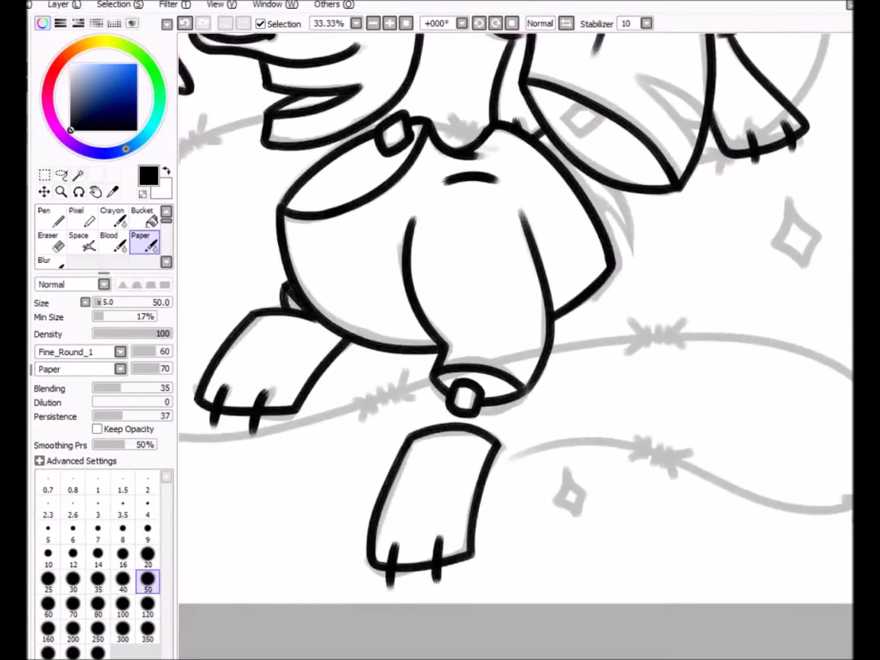
Ink the rounded bone end inside the hindquarters' cut face
scroll(440, 245, up, 3)
scroll(440, 245, up, 2)
mouse_move(459, 153)
mouse_down()
mouse_move(439, 202)
mouse_move(489, 183)
mouse_move(427, 184)
mouse_move(432, 162)
mouse_up()
key(ctrl+z)
key(ctrl+z)
key(ctrl+z)
key(ctrl+z)
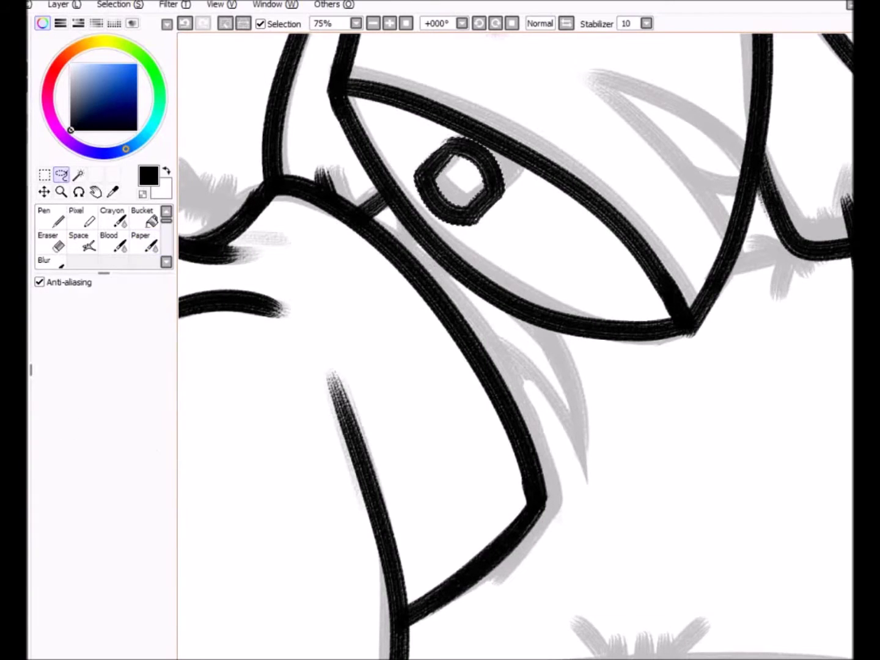
Hide the inked contours of the front torso and the hind feet
key(ctrl+z)
key(ctrl+z)
key(ctrl+z)
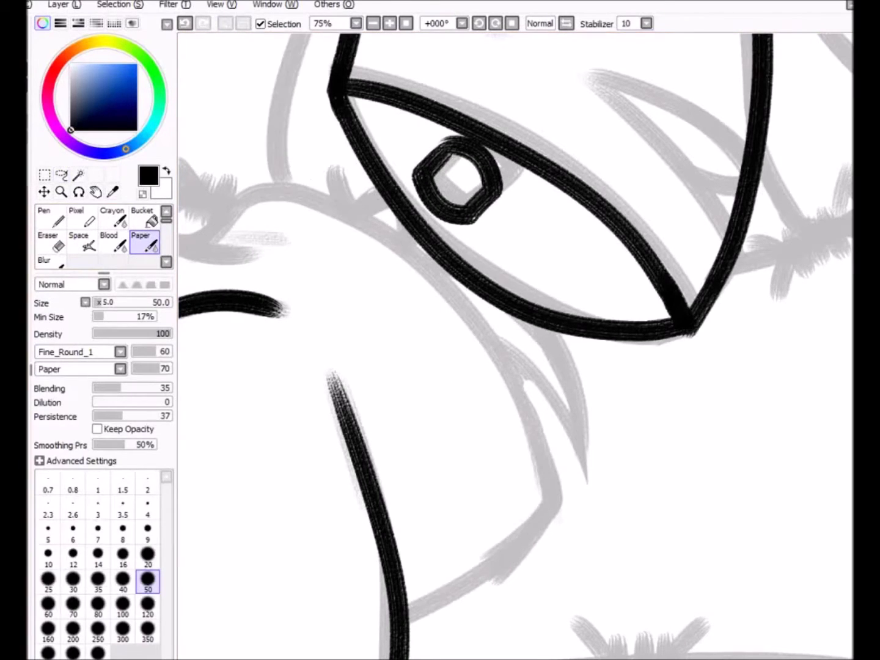
Erase the lower curve of the hindquarters' cut face and ink it again
key(e)
mouse_move(346, 101)
mouse_down()
mouse_move(501, 324)
mouse_move(566, 361)
mouse_move(564, 316)
mouse_move(688, 363)
mouse_up()
key(b)
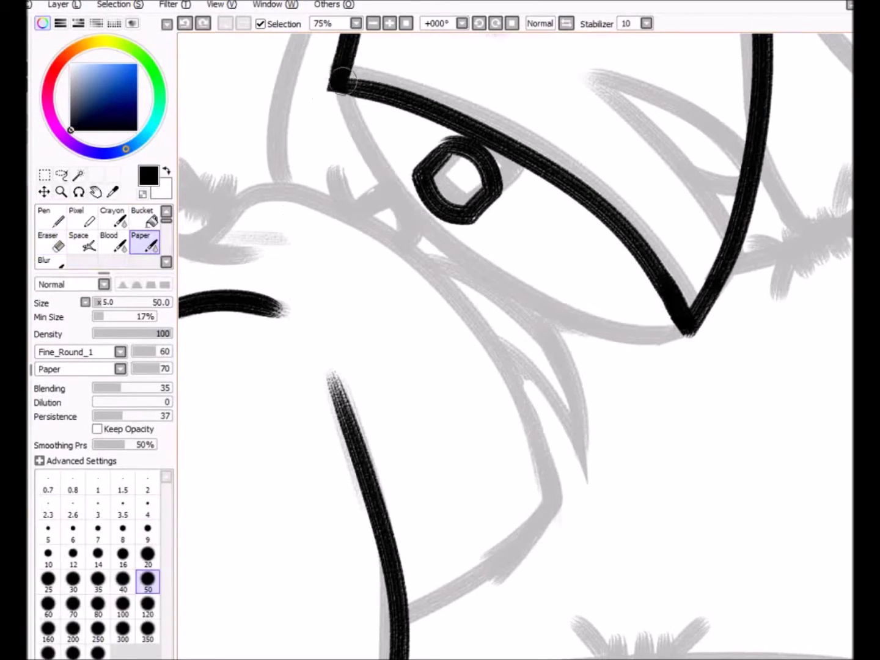
drag(337, 91, 690, 330)
Ink the curved, pointed spike and the small squarish bone end along the front torso's back contour
mouse_move(366, 199)
mouse_down()
mouse_move(418, 248)
mouse_move(570, 458)
mouse_up()
key(ctrl+z)
key(ctrl+z)
drag(498, 355, 590, 400)
key(ctrl+z)
mouse_move(587, 440)
mouse_down()
mouse_move(489, 275)
mouse_move(422, 251)
mouse_up()
drag(183, 245, 407, 612)
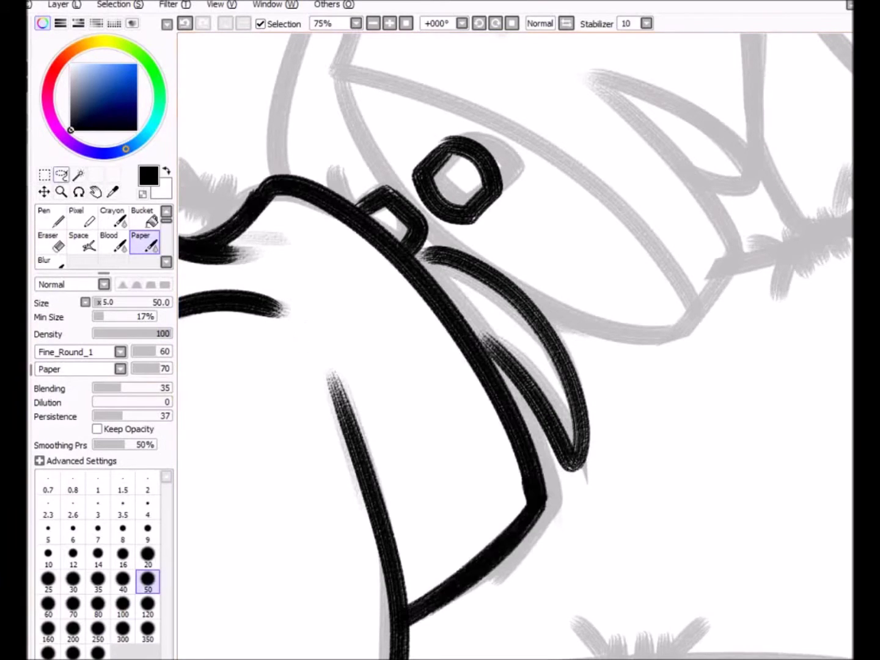
Select the inked curved spike on the front torso's back contour and nudge it slightly closer to the body
key(l)
drag(440, 245, 445, 248)
ctrl+drag(480, 345, 480, 351)
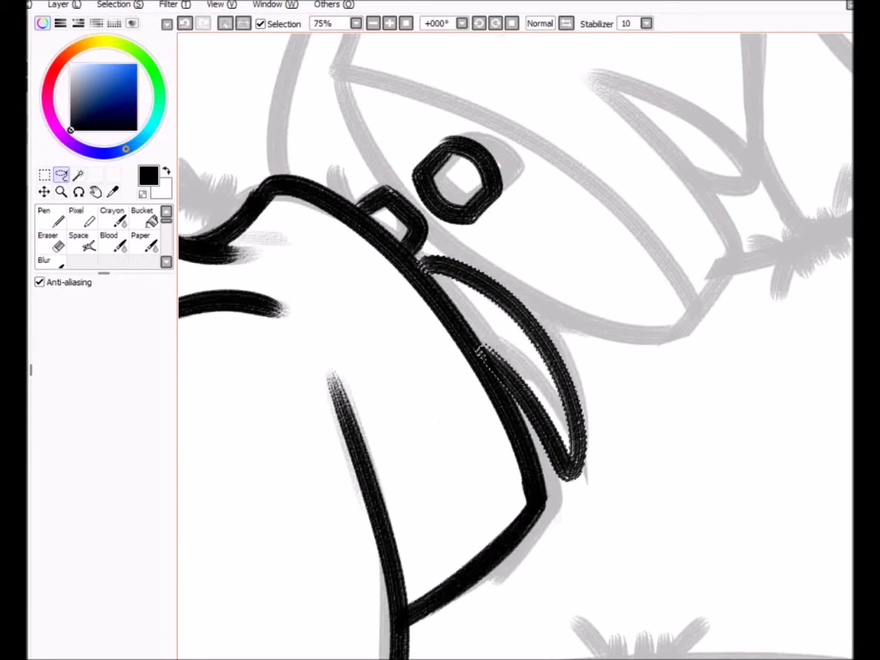
key(ctrl+d)
key(b)
drag(453, 278, 421, 245)
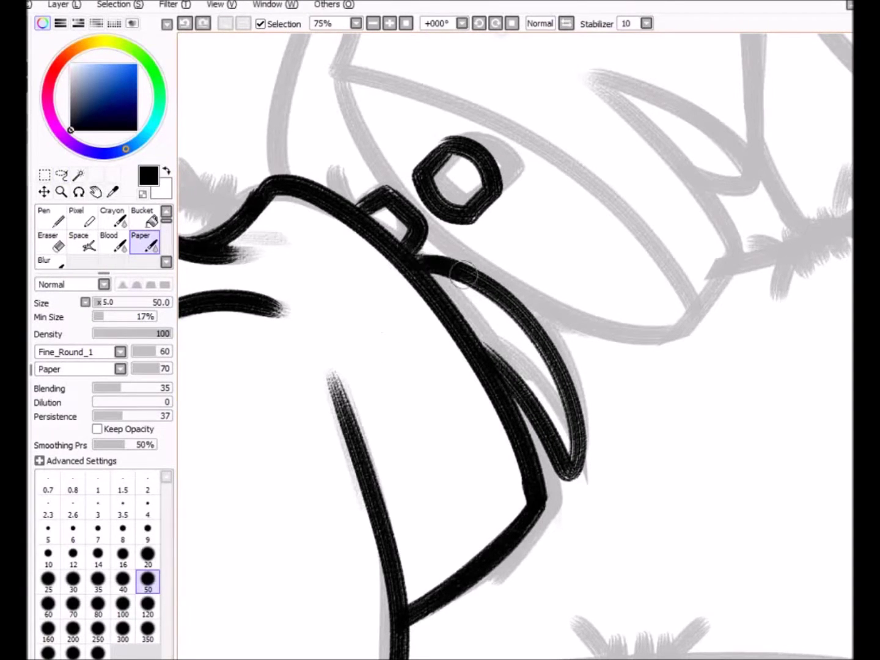
Show the hindquarters' inked contours again and erase the small bone end where it overlaps their cut face
drag(354, 36, 768, 37)
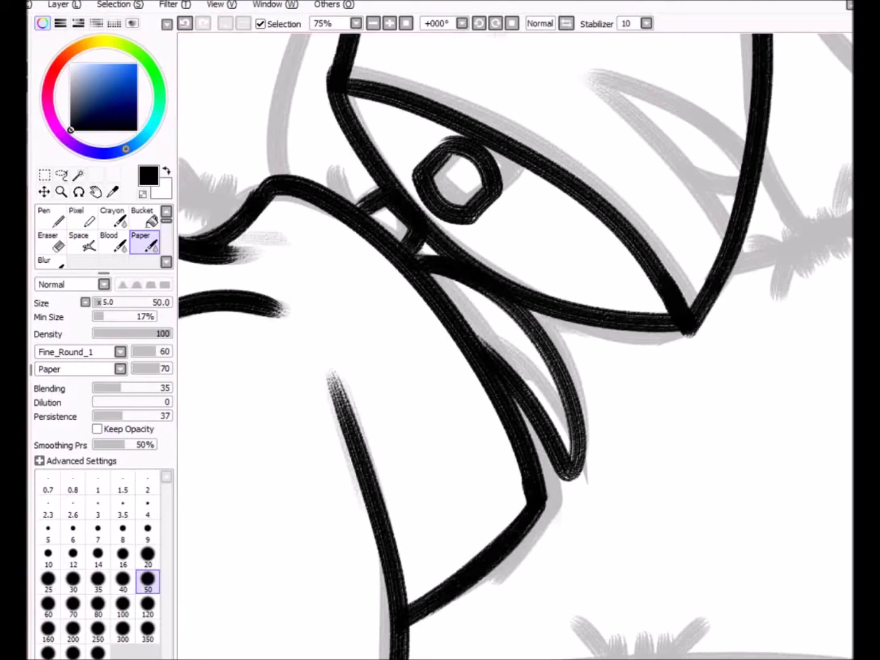
key(ctrl+z)
key(e)
key(ctrl+y)
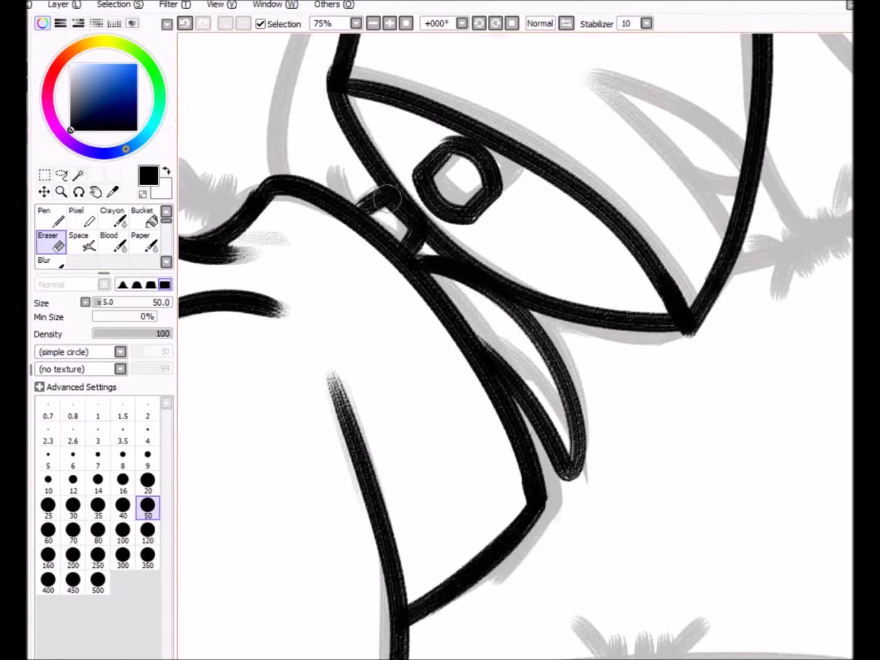
scroll(515, 346, down, 4)
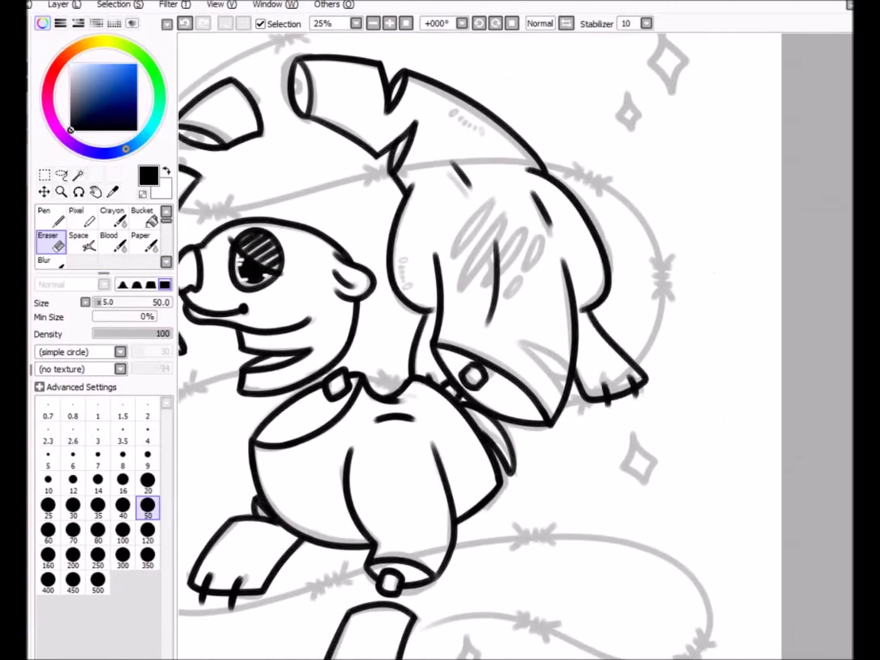
Ink a small bone end in the tail stump's cut face and erase the lines overlapping it
scroll(246, 74, up, 4)
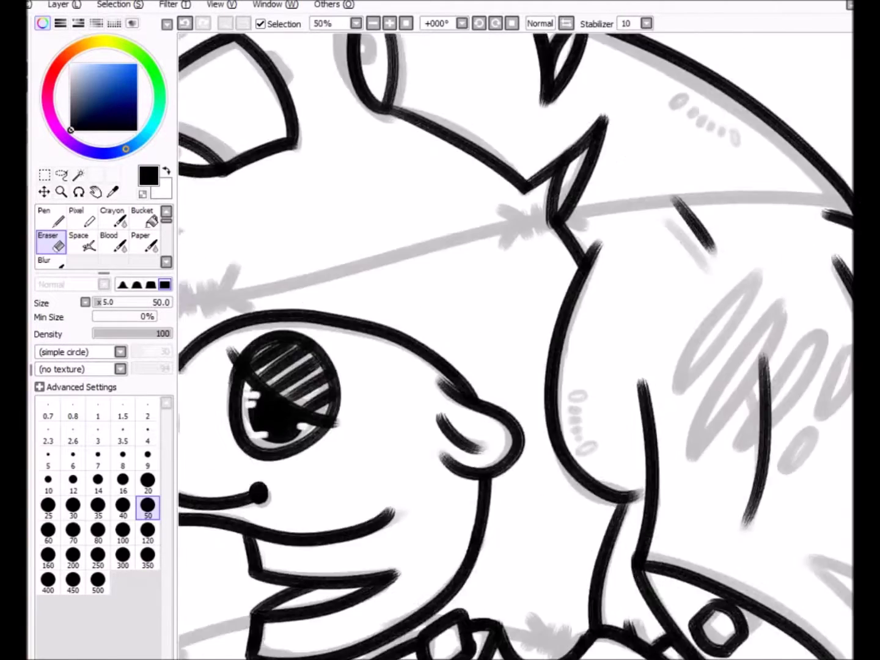
key(p)
drag(428, 125, 418, 187)
drag(256, 156, 287, 220)
key(e)
mouse_move(418, 147)
mouse_down()
mouse_move(421, 165)
mouse_move(391, 49)
mouse_up()
Ink small squarish bone ends on the middle tail piece and the tail tip, erasing the contour running through them
key(p)
drag(356, 184, 287, 214)
mouse_move(223, 269)
mouse_down()
mouse_move(300, 284)
mouse_move(467, 237)
mouse_move(467, 300)
mouse_up()
key(ctrl+z)
key(ctrl+y)
key(ctrl+z)
key(ctrl+z)
drag(465, 171, 489, 208)
key(ctrl+z)
key(ctrl+z)
drag(397, 281, 471, 281)
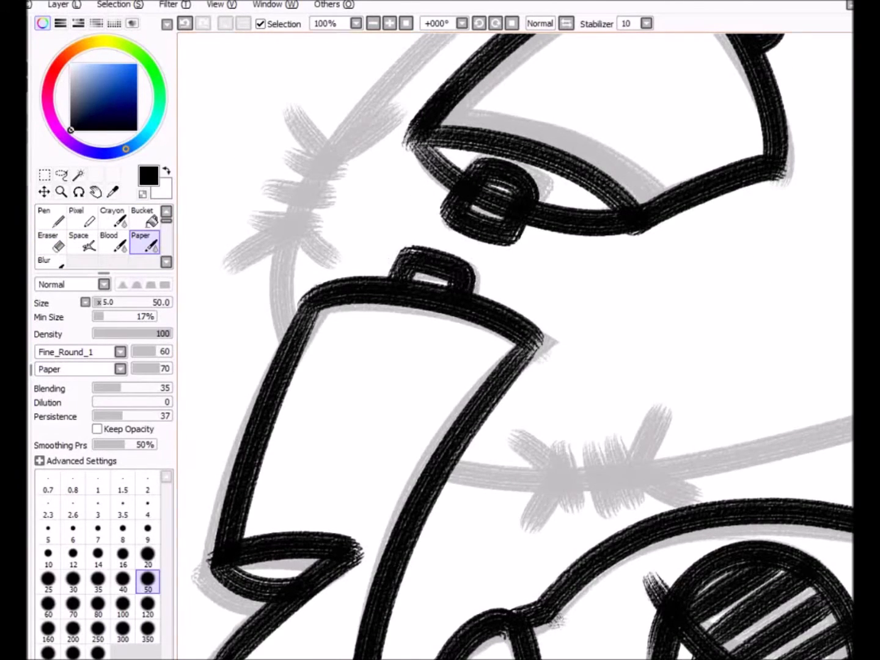
key(e)
drag(489, 195, 438, 196)
scroll(490, 330, down, 4)
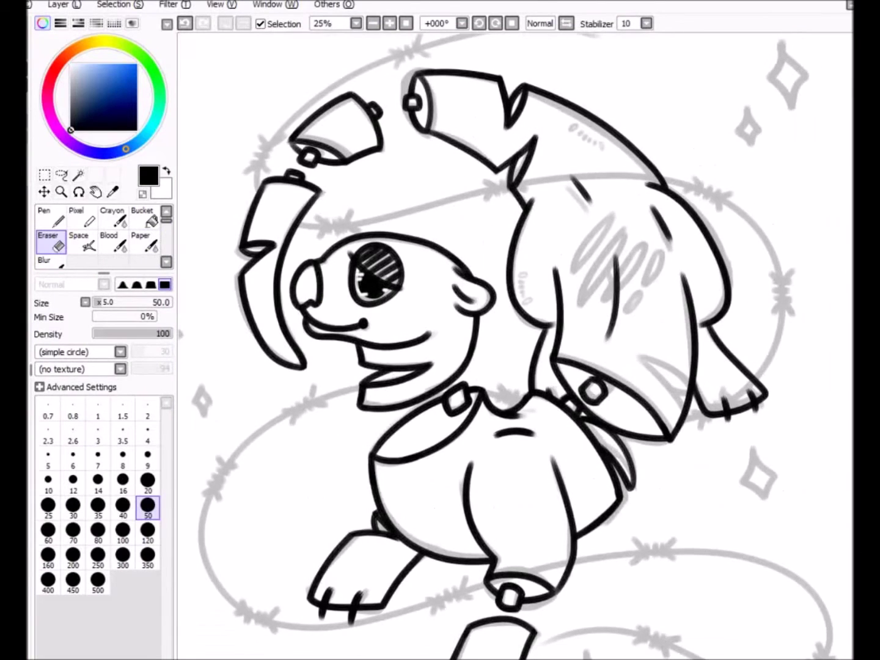
Erase a stretch of the hindquarters' contour beside the hind foot and ink a pointed tear there
scroll(517, 346, up, 2)
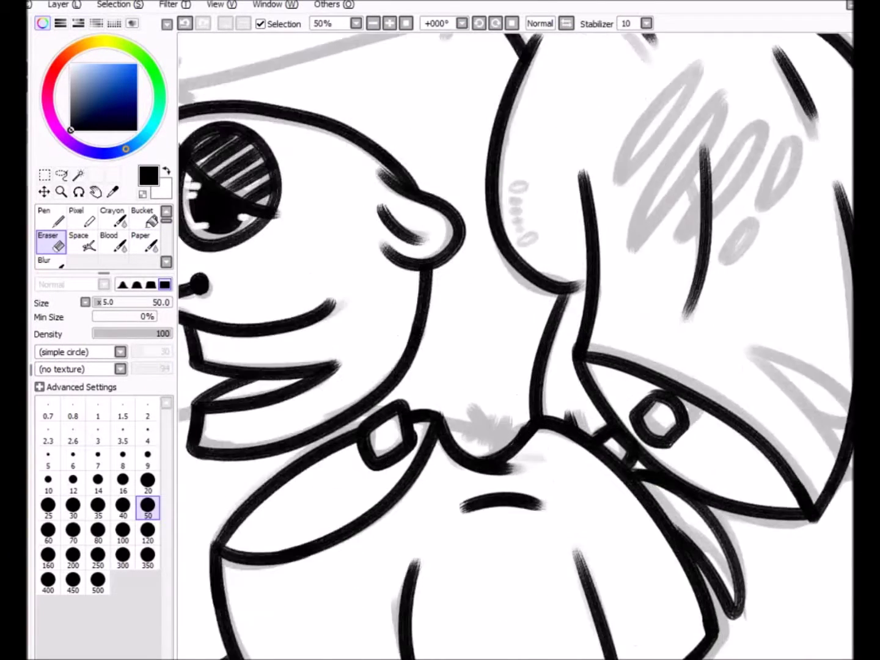
drag(531, 382, 514, 299)
click(145, 244)
drag(369, 212, 468, 461)
key(ctrl+z)
key(ctrl+z)
mouse_move(368, 213)
mouse_down()
mouse_move(471, 247)
mouse_move(523, 287)
mouse_up()
key(ctrl+z)
key(ctrl+z)
drag(466, 306, 529, 303)
scroll(533, 304, down, 5)
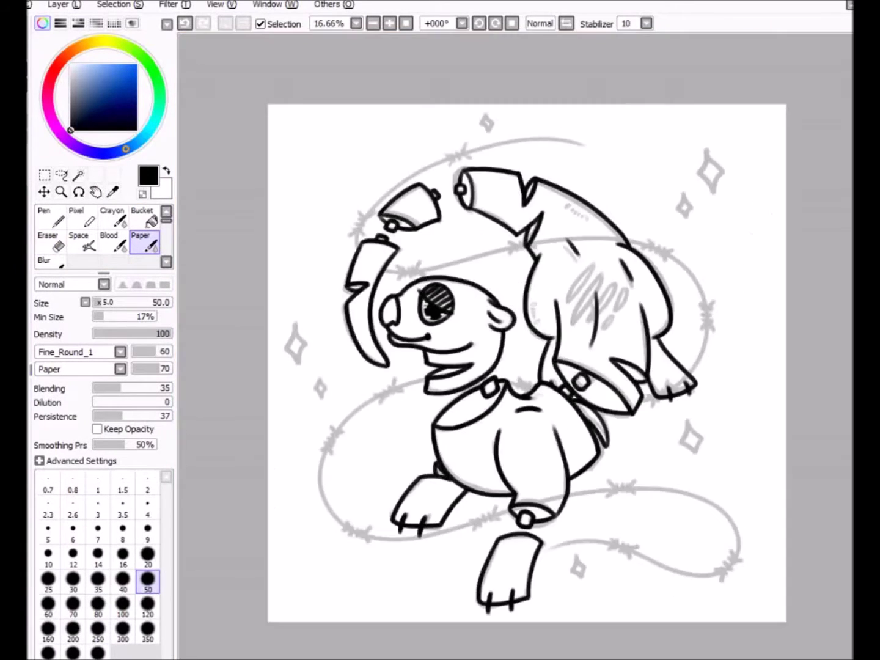
Ink the zigzag scribble of three narrow loops on the hindquarters' flank
scroll(603, 312, up, 5)
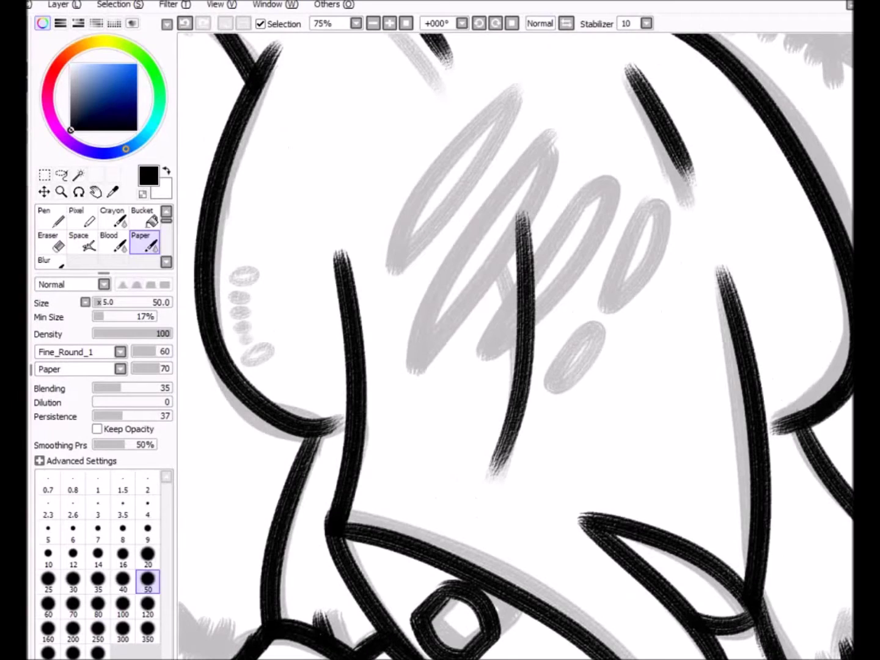
mouse_move(523, 83)
mouse_down()
mouse_move(402, 219)
mouse_move(382, 289)
mouse_move(517, 98)
mouse_move(405, 372)
mouse_up()
key(e)
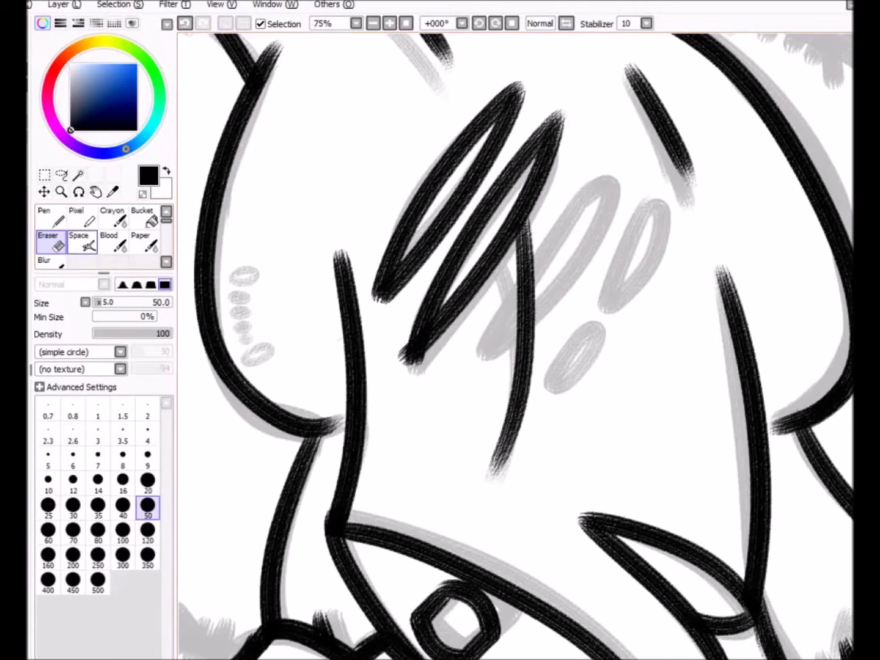
key(e)
drag(611, 151, 501, 302)
key(ctrl+z)
mouse_move(630, 122)
mouse_down()
mouse_move(470, 351)
mouse_move(480, 345)
mouse_up()
key(ctrl+z)
Try to ink the two detached loops beside the flank's zigzag scribble
drag(599, 285, 648, 172)
key(ctrl+z)
drag(596, 285, 658, 166)
key(ctrl+z)
drag(591, 310, 541, 378)
key(ctrl+z)
key(ctrl+z)
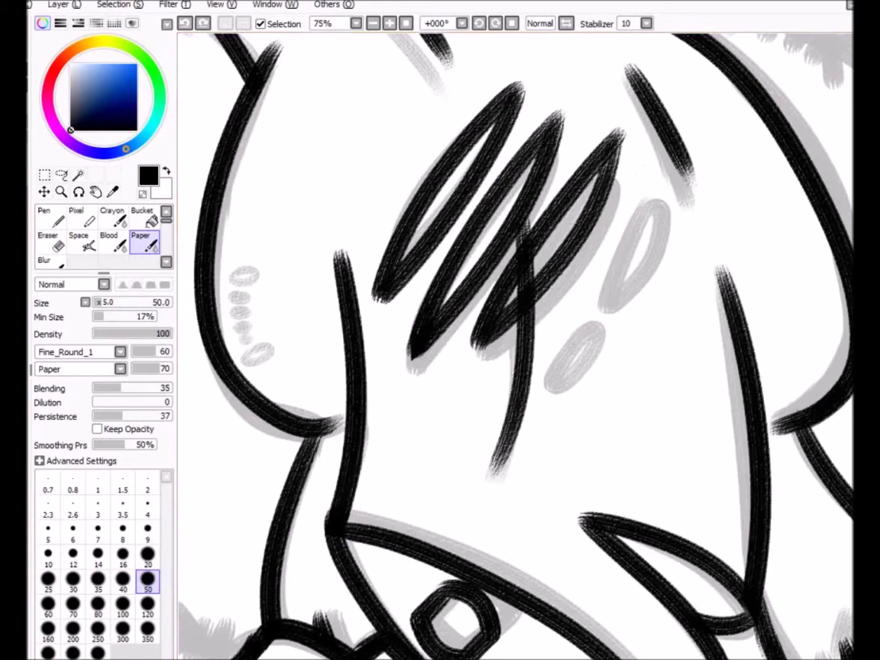
Erase the flank's crease line where it crosses the zigzag scribble's third loop
key(e)
drag(509, 287, 525, 262)
key(e)
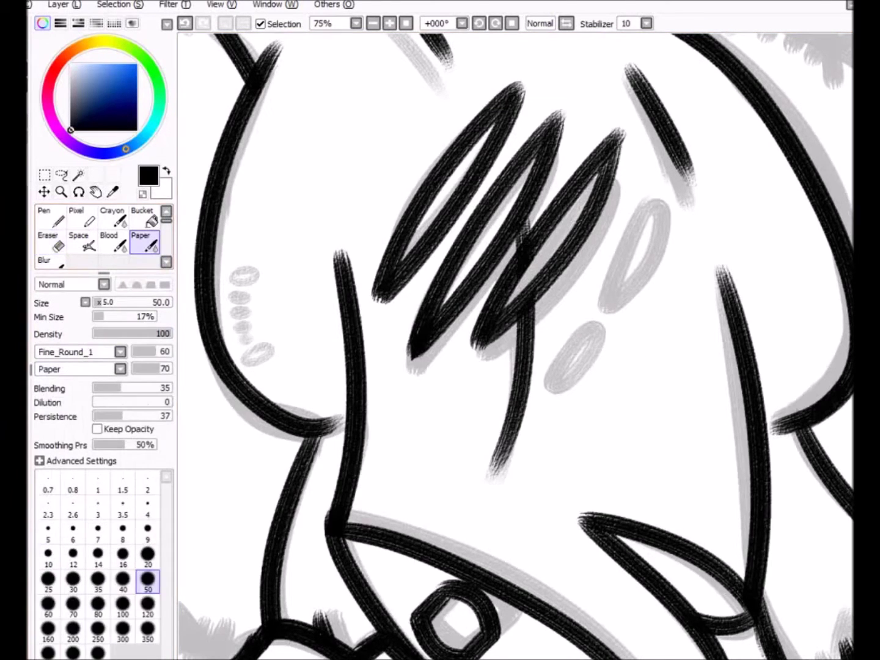
scroll(178, 190, up, 1)
drag(275, 288, 288, 293)
mouse_move(272, 332)
mouse_down()
mouse_move(251, 339)
mouse_move(269, 327)
mouse_move(286, 354)
mouse_move(291, 396)
mouse_move(340, 404)
mouse_up()
key(ctrl+z)
scroll(338, 404, down, 6)
scroll(526, 364, up, 1)
key(ctrl+z)
scroll(526, 306, up, 2)
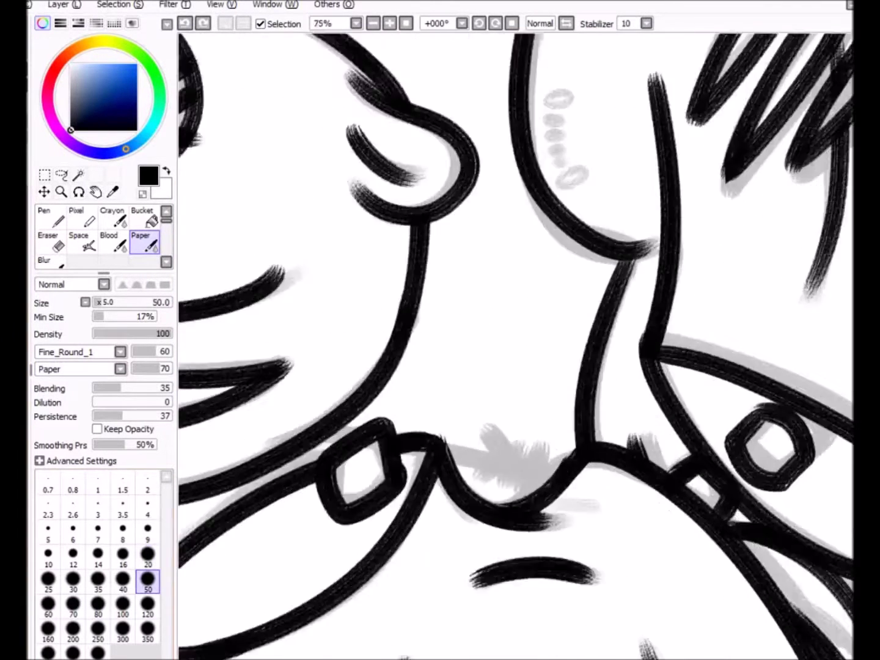
Erase part of the hindquarters' front contour behind the head and ink a pointed tear into it
key(e)
mouse_move(431, 357)
mouse_down()
mouse_move(452, 419)
mouse_move(541, 269)
mouse_up()
key(e)
key(ctrl+z)
drag(421, 367, 536, 257)
key(ctrl+z)
drag(421, 366, 538, 254)
drag(450, 421, 537, 257)
key(ctrl+z)
mouse_move(421, 370)
mouse_down()
mouse_move(480, 339)
mouse_move(522, 300)
mouse_up()
drag(443, 437, 471, 410)
scroll(536, 256, down, 3)
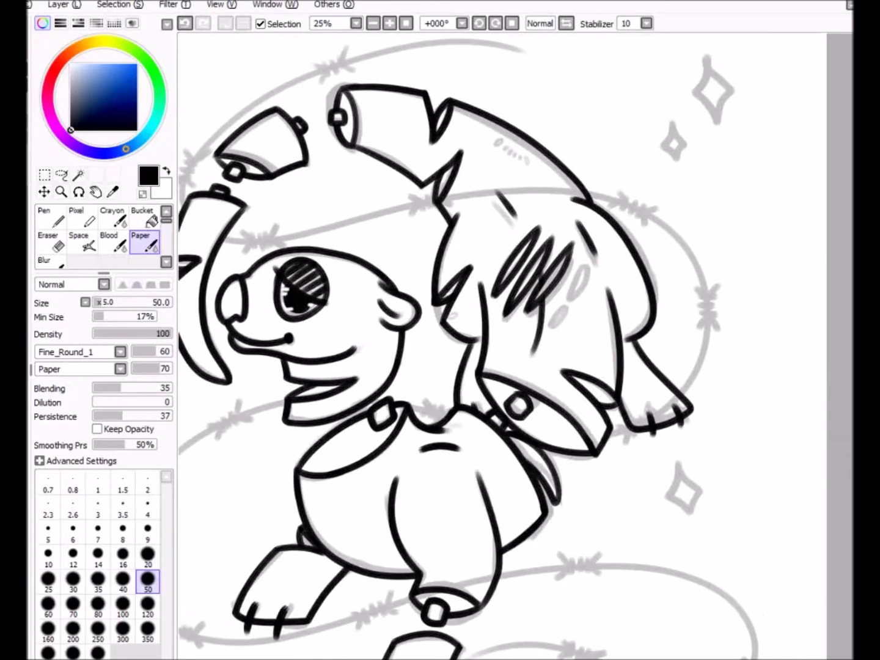
Ink the long wire looping around the creature from above the tail to the front leg, and hide the gray sketch
scroll(501, 346, down, 1)
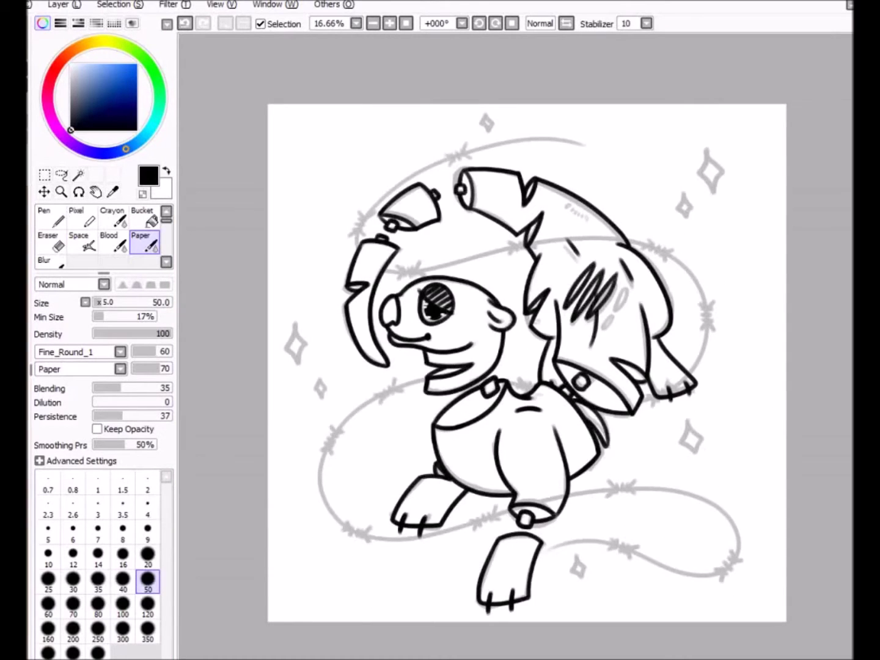
mouse_move(578, 143)
mouse_down()
mouse_move(547, 244)
mouse_move(334, 432)
mouse_move(471, 570)
mouse_up()
key(ctrl+z)
drag(459, 160, 527, 203)
mouse_move(376, 257)
mouse_down()
mouse_move(716, 525)
mouse_move(422, 580)
mouse_up()
Erase the wire where it passes behind the tail pieces, the hind foot, the hindquarters' cut end and the detached front leg
scroll(526, 363, up, 2)
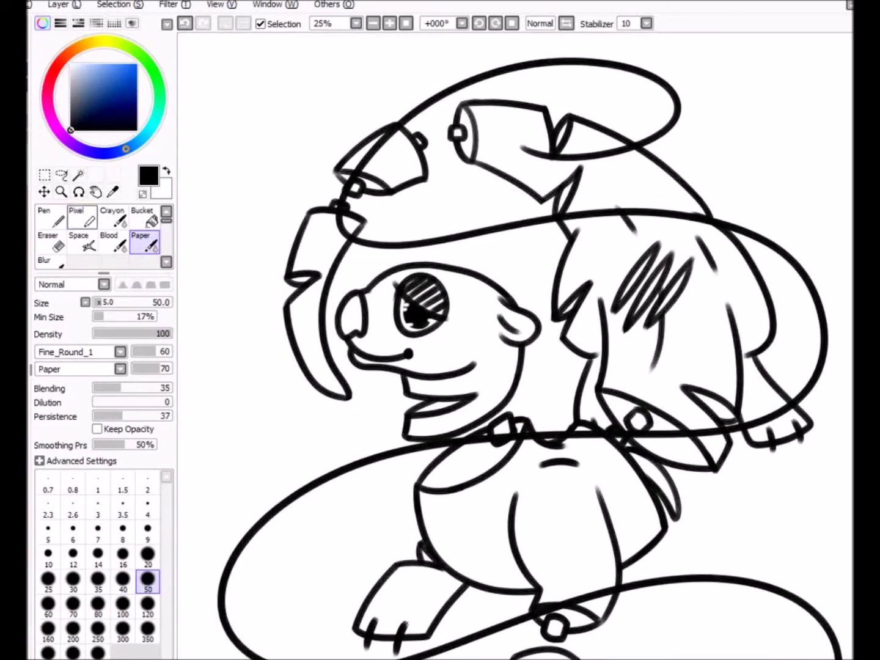
key(e)
drag(366, 156, 388, 138)
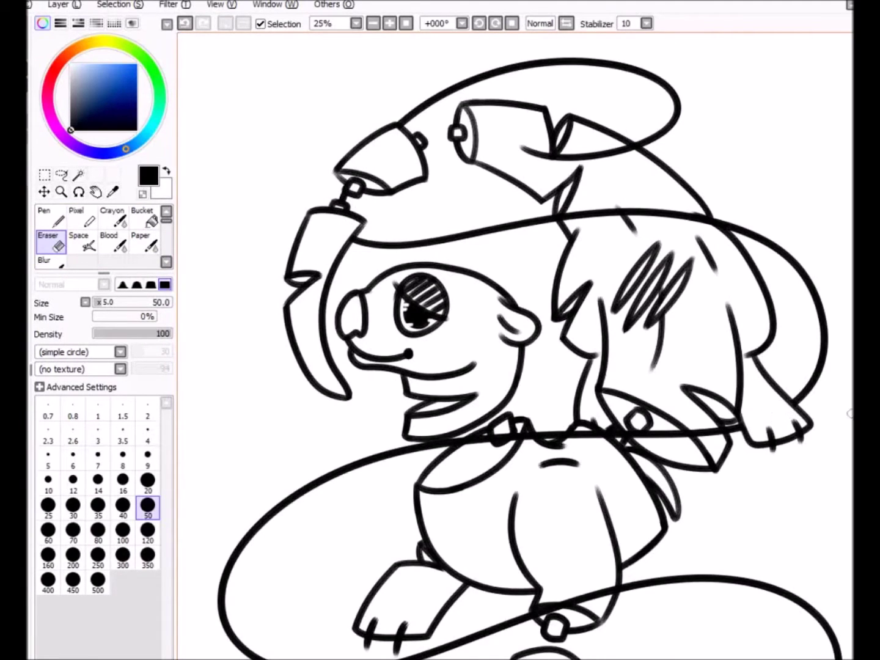
scroll(532, 346, down, 2)
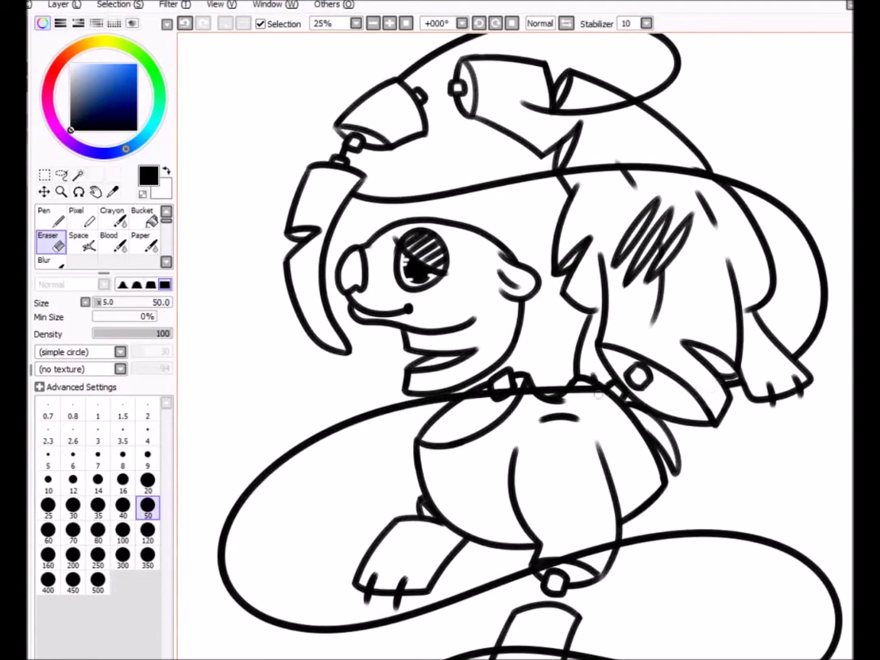
scroll(510, 544, down, 5)
scroll(406, 590, up, 15)
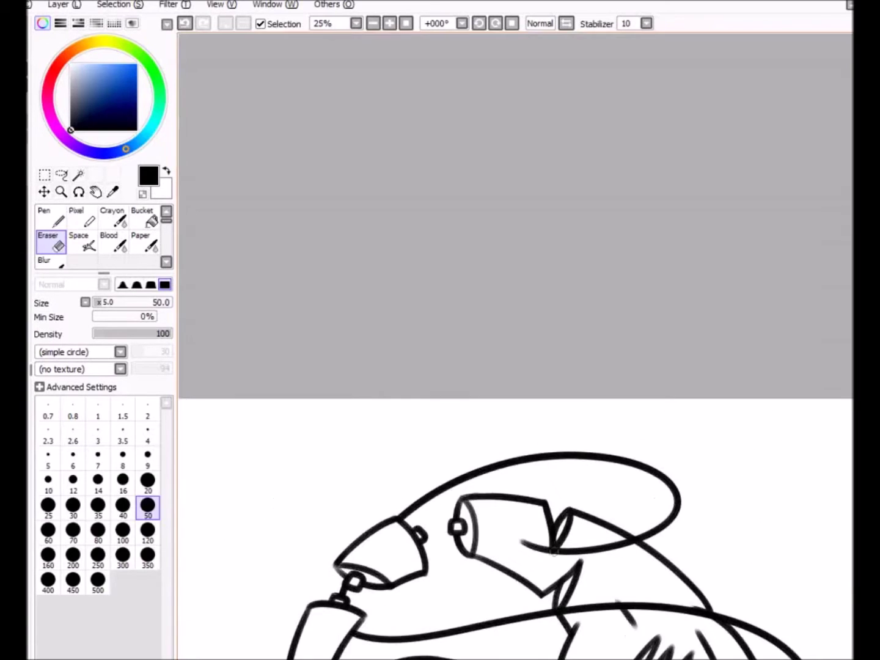
Set the Paper brush size to 20 and ink a cluster of barbs on the wire beside the tail's notch
scroll(516, 427, down, 7)
scroll(516, 346, up, 2)
key(b)
key(e)
key(p)
mouse_move(525, 322)
mouse_down()
mouse_move(529, 355)
mouse_move(541, 355)
mouse_up()
drag(549, 322, 553, 355)
drag(561, 318, 566, 353)
drag(576, 300, 568, 342)
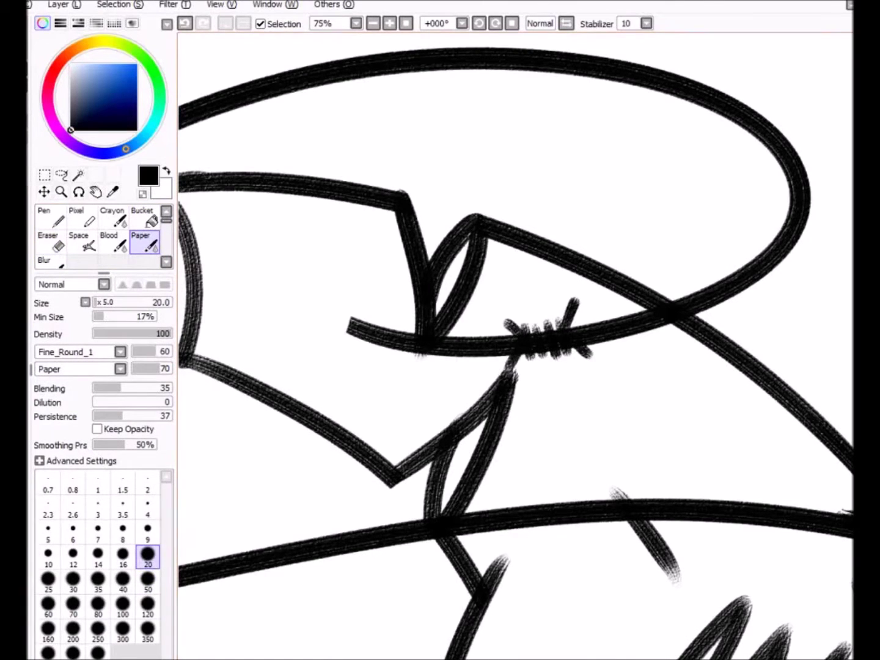
Ink barb clusters on the top of the wire's upper loop and just above the middle tail piece
scroll(569, 343, down, 4)
scroll(520, 245, up, 4)
mouse_move(476, 160)
mouse_down()
mouse_move(465, 195)
mouse_move(480, 197)
mouse_up()
drag(503, 162, 494, 199)
drag(516, 164, 508, 207)
drag(553, 163, 531, 224)
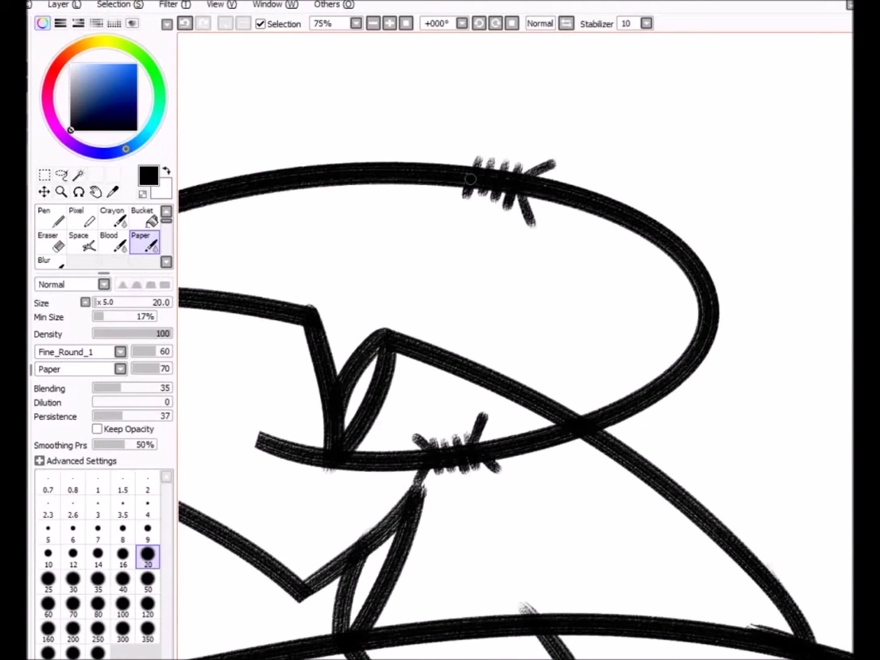
scroll(517, 346, down, 1)
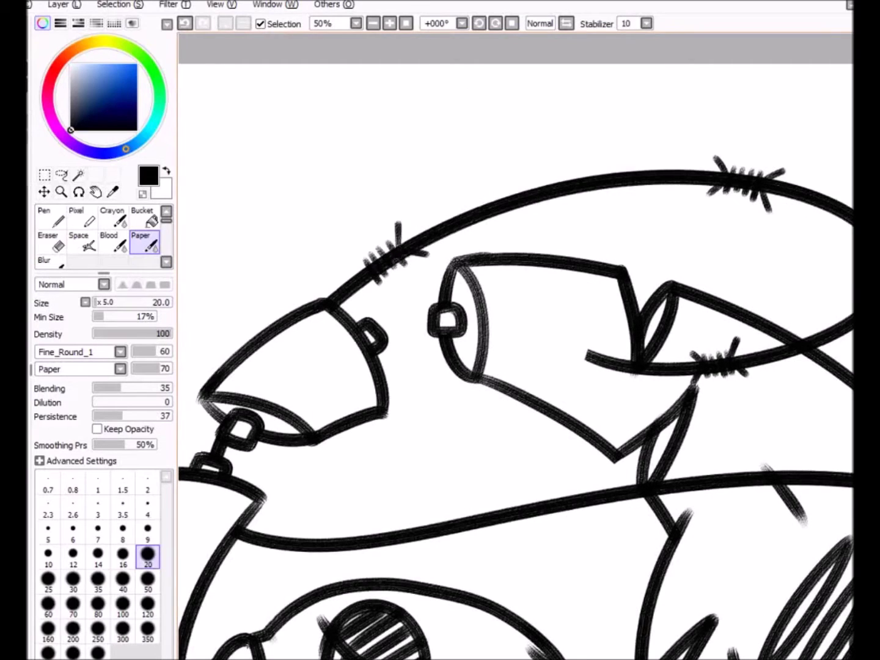
Ink barb clusters on the wire above the head, beside the tail tip and near the hindquarters
scroll(310, 325, down, 1)
scroll(310, 326, up, 2)
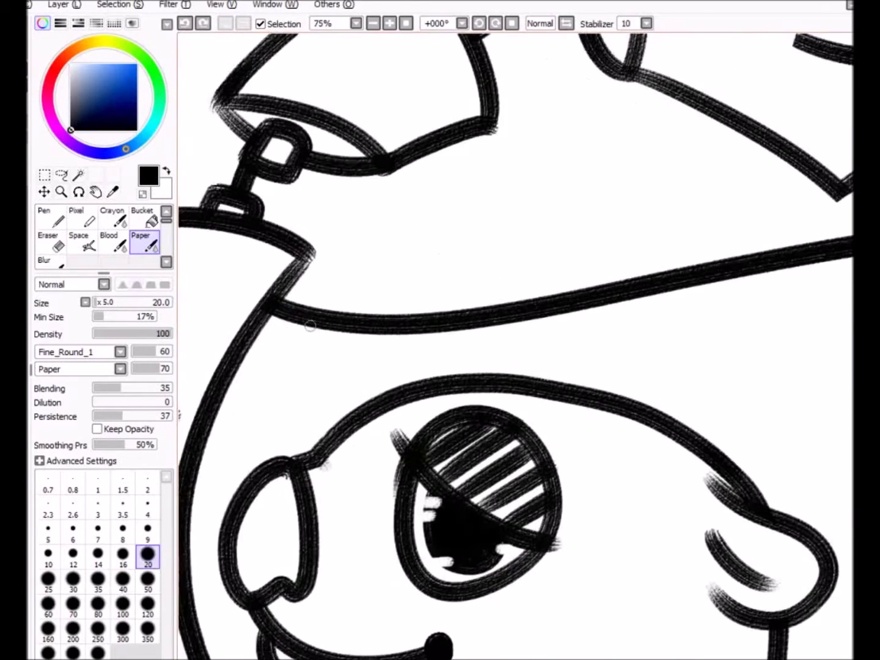
mouse_move(312, 324)
mouse_down()
mouse_move(324, 297)
mouse_move(304, 296)
mouse_move(352, 294)
mouse_up()
key(ctrl+z)
scroll(330, 309, down, 2)
scroll(532, 309, up, 1)
drag(545, 313, 547, 339)
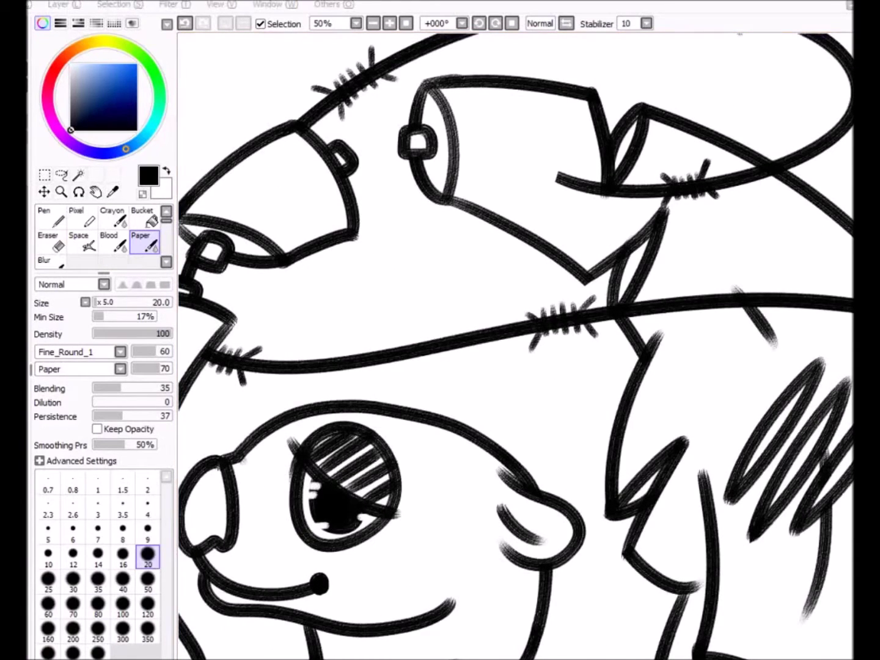
Ink a barb cluster on the wire where it crosses the hindquarters' back contour
mouse_move(734, 427)
mouse_down()
mouse_move(612, 441)
mouse_move(516, 428)
mouse_up()
drag(494, 298, 495, 318)
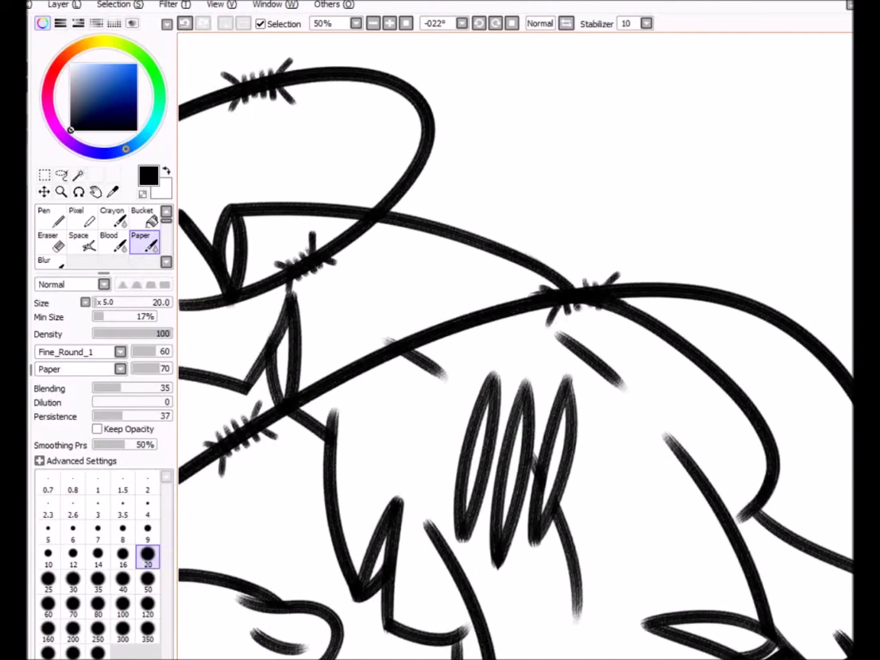
scroll(579, 307, down, 1)
key(Home)
scroll(440, 343, up, 1)
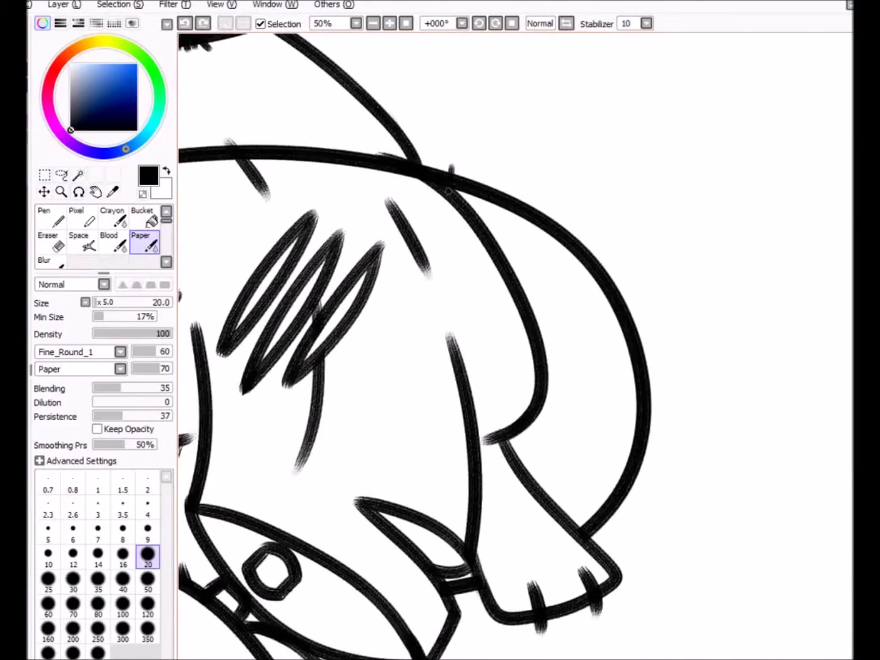
scroll(440, 343, up, 1)
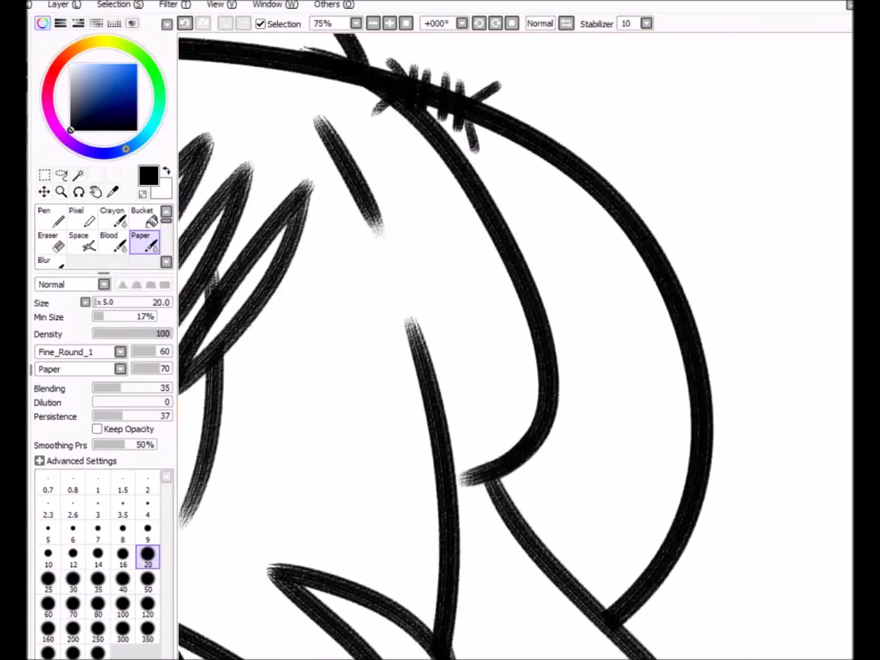
Ink barb clusters on the wire above the hind foot and in the dip behind the neck
scroll(441, 342, down, 1)
drag(426, 429, 445, 444)
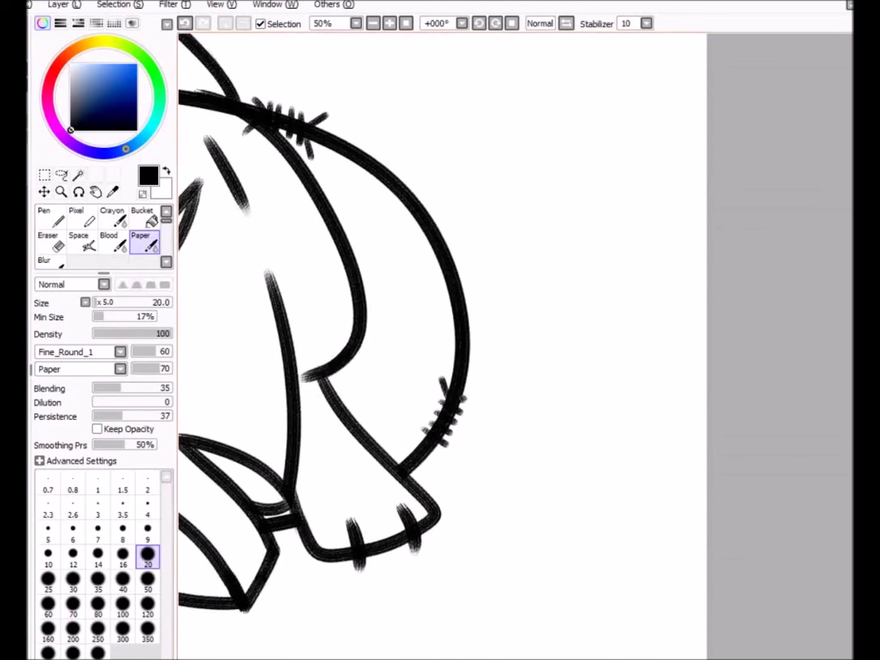
scroll(440, 343, down, 1)
scroll(357, 312, up, 1)
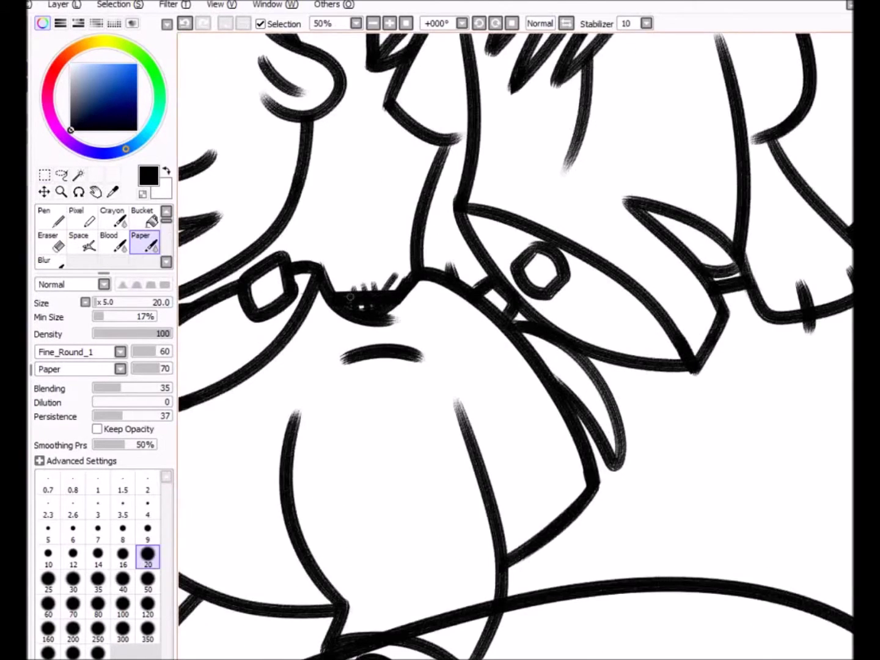
Ink barb clusters along the upper side and at the outer end of the wire loop in front of the chest
scroll(349, 297, down, 3)
scroll(338, 427, up, 2)
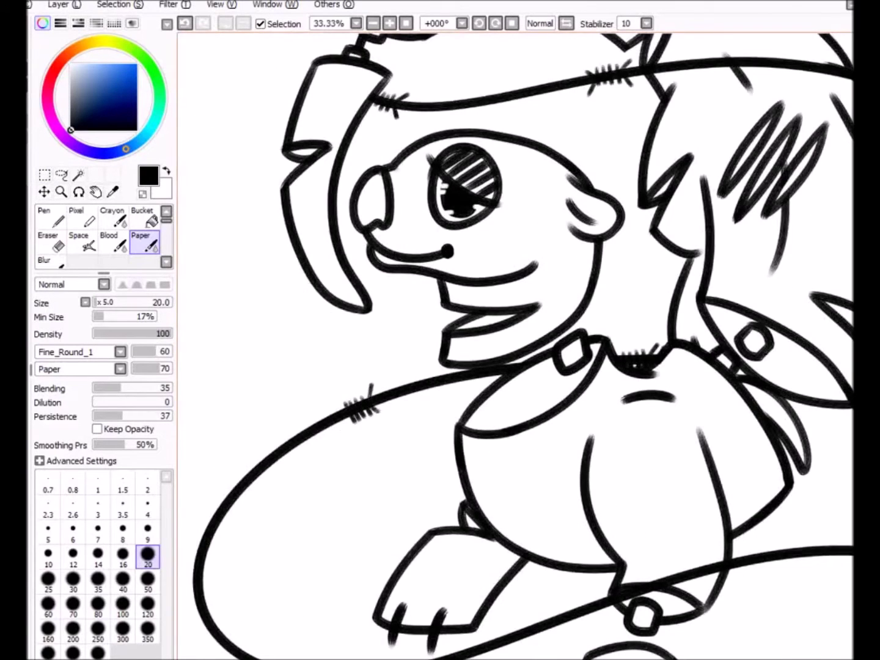
drag(351, 436, 451, 359)
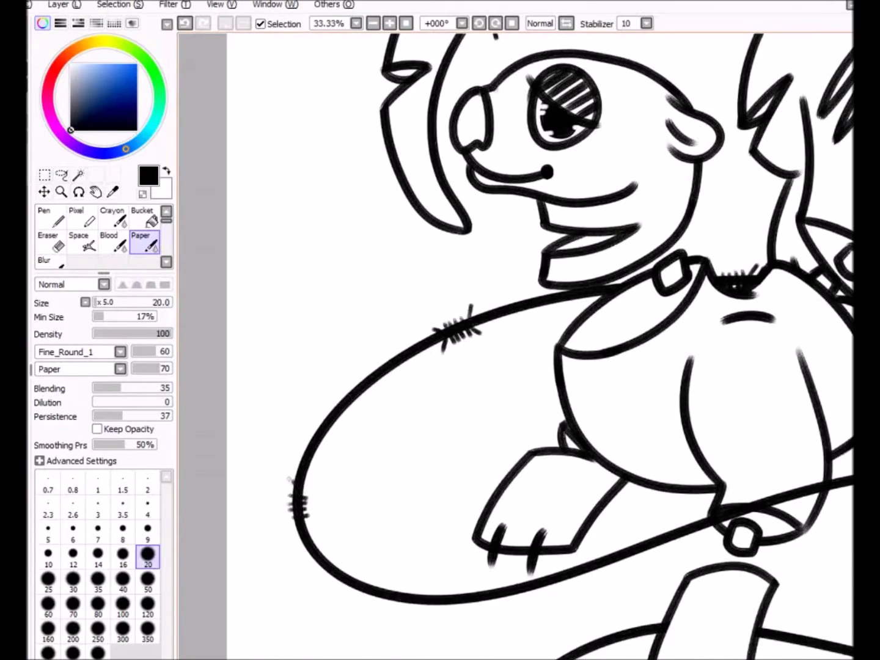
scroll(277, 464, down, 1)
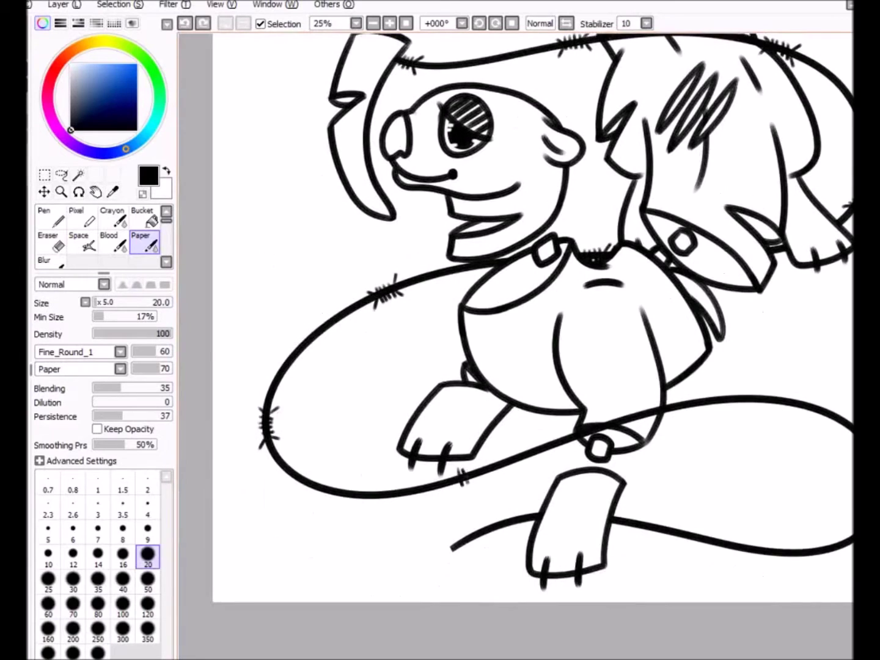
Ink barb clusters on the wire beneath the front paw, around the lower right loop and beside the detached paw
drag(753, 399, 604, 370)
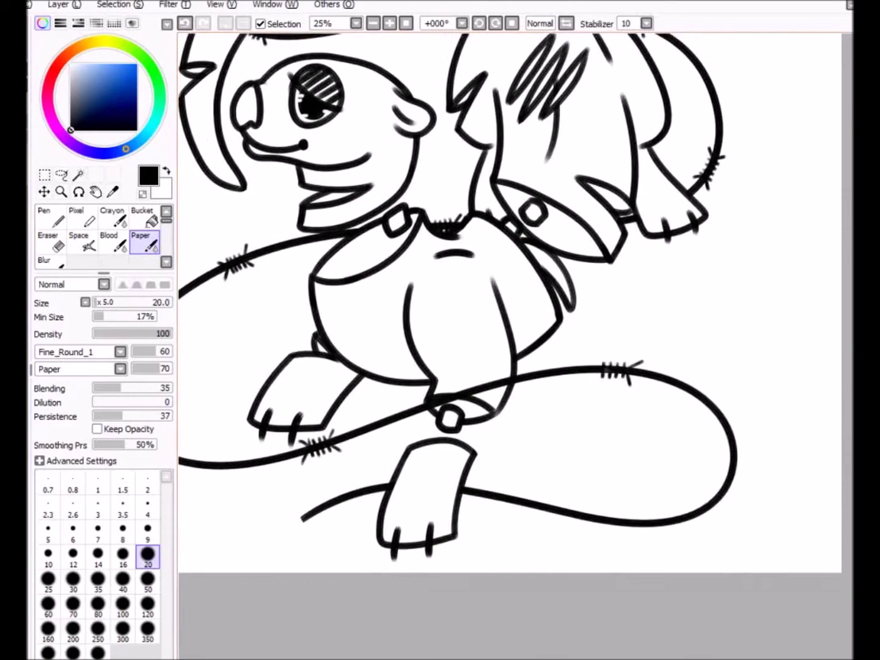
drag(511, 303, 452, 287)
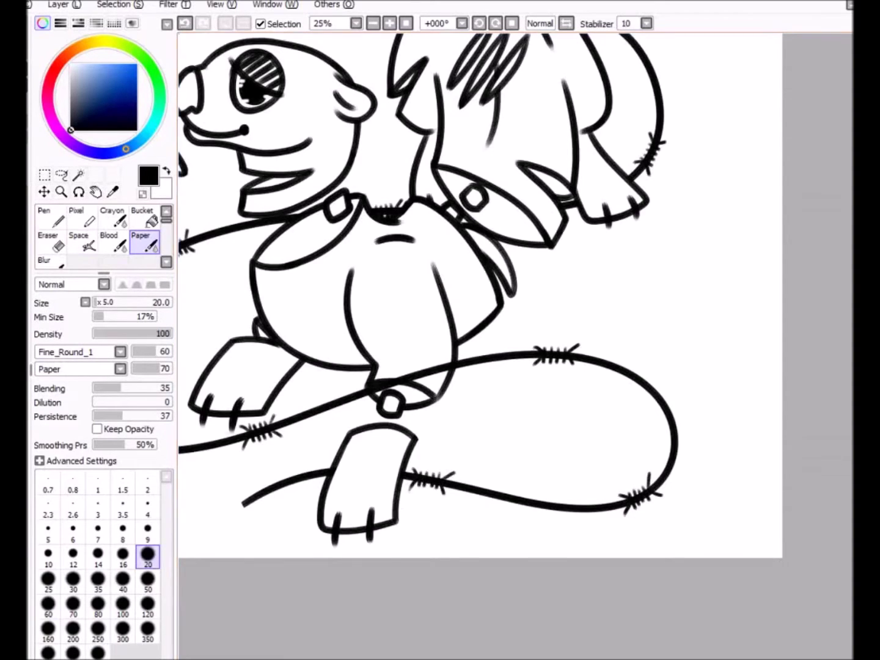
key(minus)
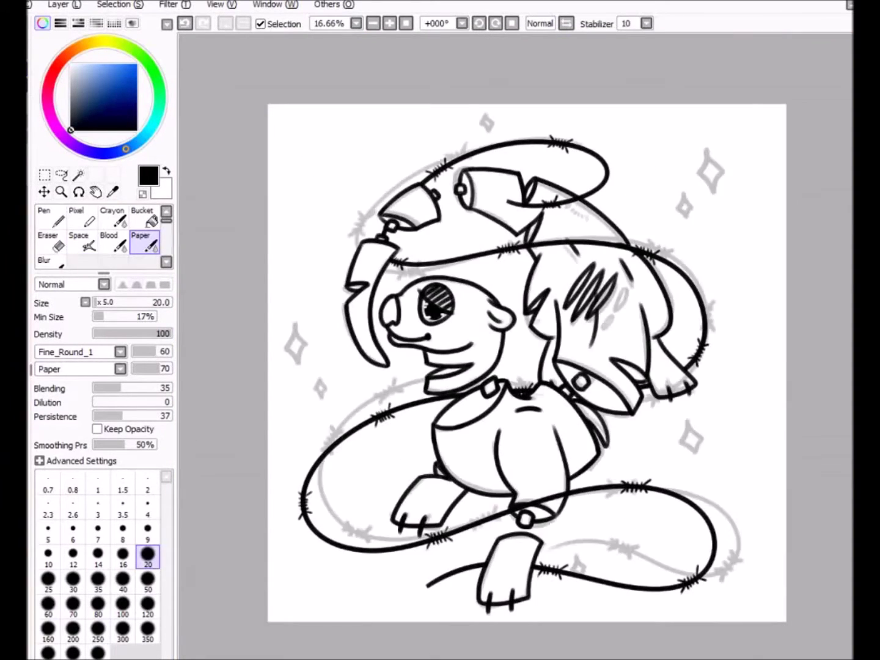
Set the brush size to 50 and ink the large and small sparkles in front of the creature's face
click(148, 581)
scroll(288, 373, up, 2)
drag(304, 263, 309, 349)
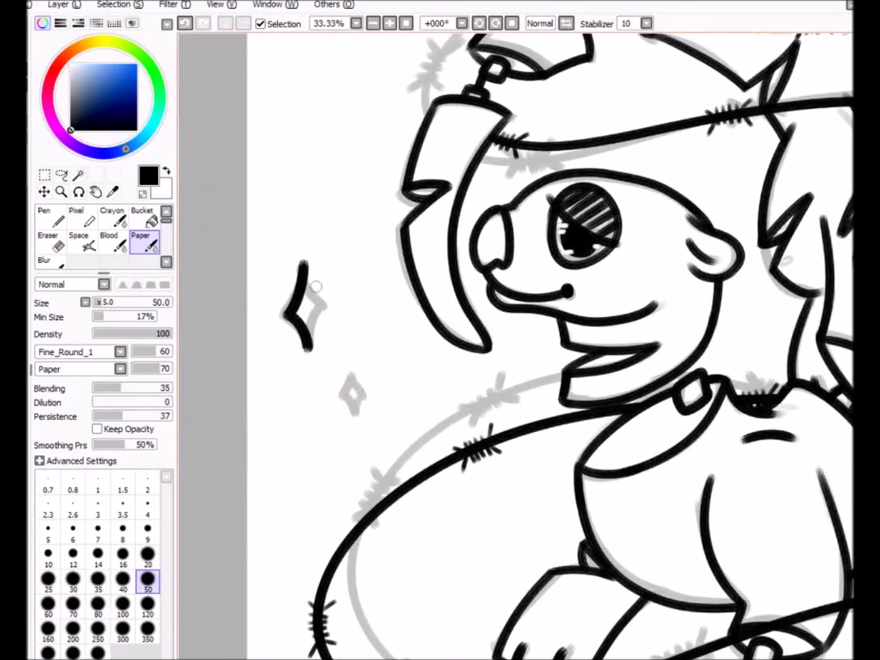
key(ctrl+z)
drag(304, 264, 309, 357)
mouse_move(304, 264)
mouse_down()
mouse_move(309, 357)
mouse_move(350, 423)
mouse_up()
drag(349, 367, 349, 423)
key(ctrl+z)
drag(348, 367, 349, 423)
Ink the small sparkle above the tail's wire loop, undoing unwanted strokes
drag(587, 226, 207, 538)
drag(305, 154, 304, 206)
key(ctrl+z)
key(ctrl+z)
key(ctrl+z)
key(ctrl+z)
Ink the large and small sparkles in the drawing's upper right, undoing unwanted strokes
mouse_move(489, 305)
mouse_down()
mouse_move(324, 177)
mouse_move(273, 250)
mouse_up()
mouse_move(527, 174)
mouse_down()
mouse_move(532, 264)
mouse_move(539, 262)
mouse_up()
key(ctrl+z)
key(ctrl+z)
drag(478, 264, 479, 329)
mouse_move(478, 264)
mouse_down()
mouse_move(476, 370)
mouse_move(500, 396)
mouse_up()
key(ctrl+z)
Ink the large sparkle below the hind foot and the small one inside the lower right wire loop
scroll(481, 338, down, 5)
key(ctrl+z)
drag(491, 328, 500, 396)
drag(490, 328, 501, 398)
scroll(630, 399, down, 2)
scroll(489, 306, left, 2)
mouse_move(406, 407)
mouse_down()
mouse_move(411, 453)
mouse_move(431, 453)
mouse_up()
key(ctrl+z)
key(ctrl+z)
key(ctrl+minus)
key(ctrl+minus)
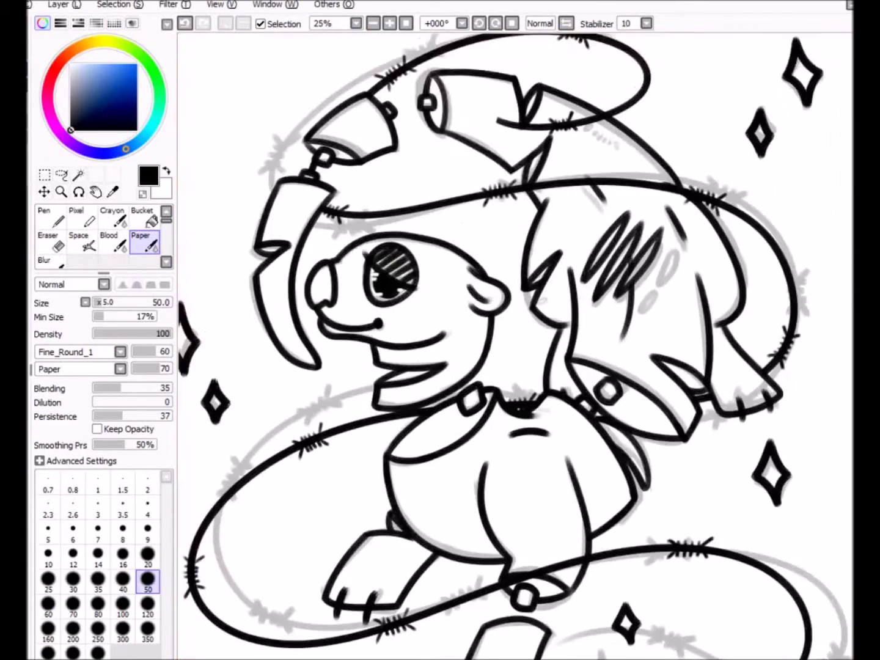
Sample cyan from the color reference circles and paint the head from muzzle to ear
click(284, 120)
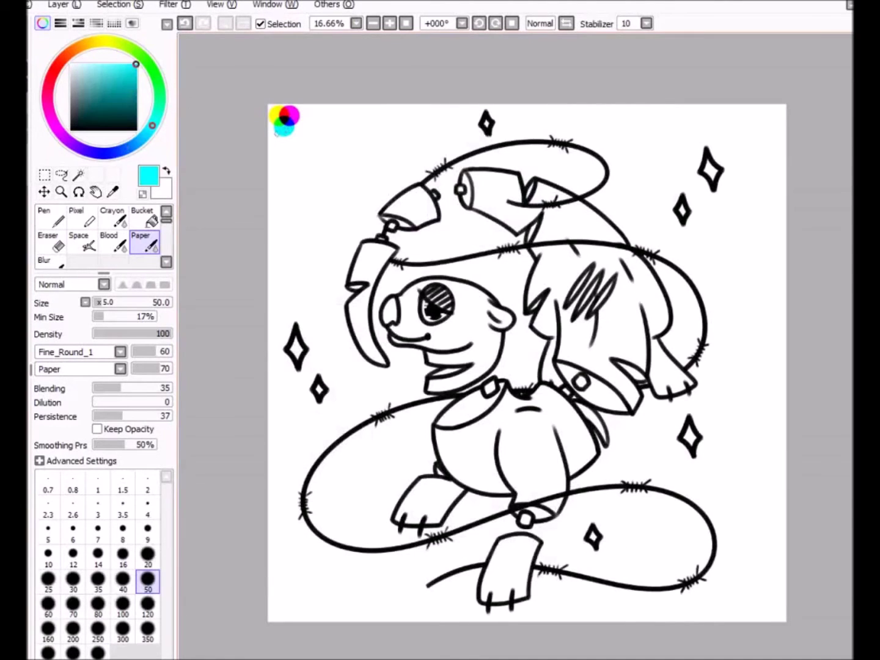
scroll(284, 119, up, 3)
scroll(306, 232, down, 2)
scroll(305, 232, up, 1)
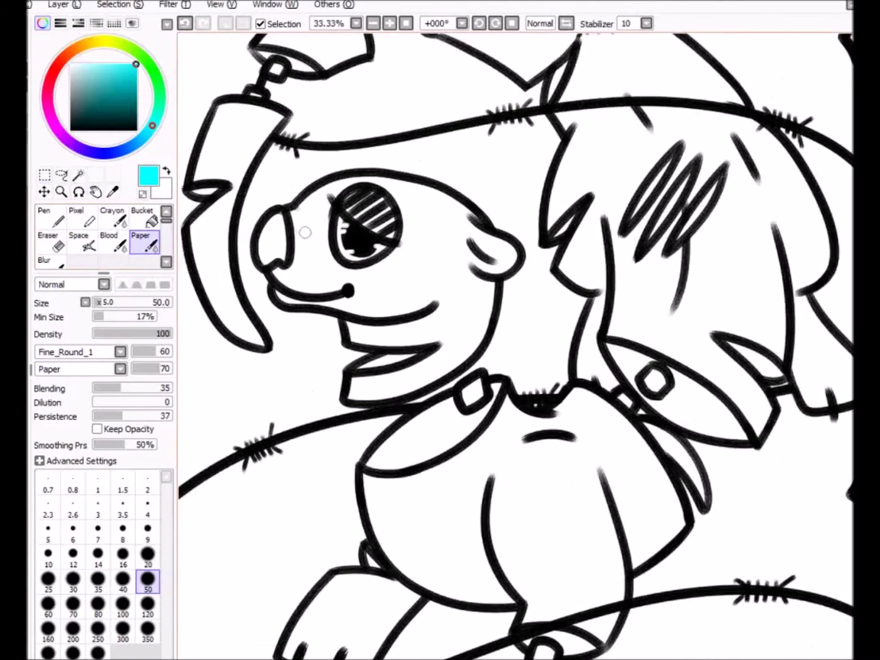
drag(301, 245, 335, 190)
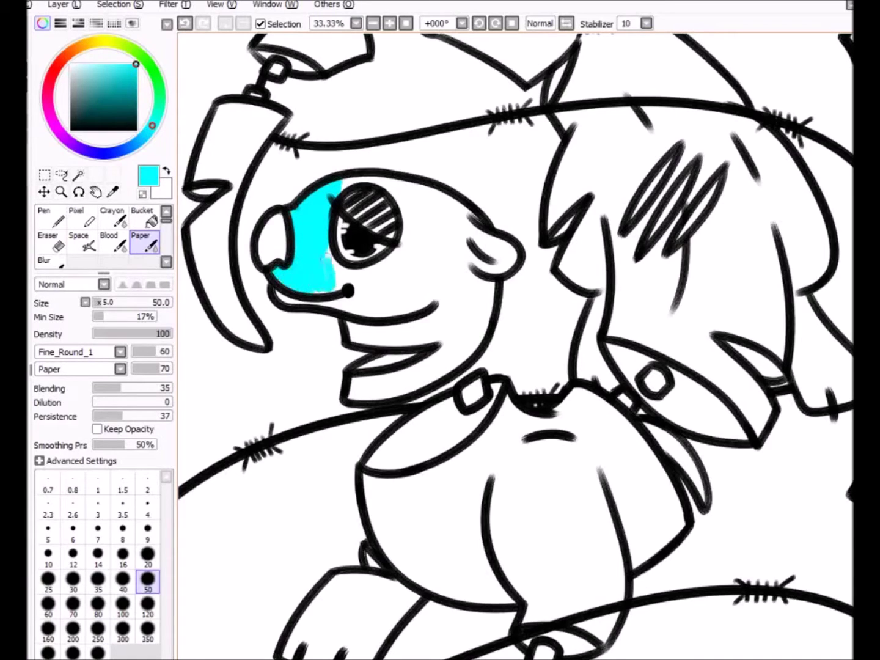
mouse_move(295, 303)
mouse_down()
mouse_move(431, 298)
mouse_move(343, 290)
mouse_move(422, 269)
mouse_move(348, 184)
mouse_up()
mouse_move(404, 184)
mouse_down()
mouse_move(455, 268)
mouse_move(498, 245)
mouse_up()
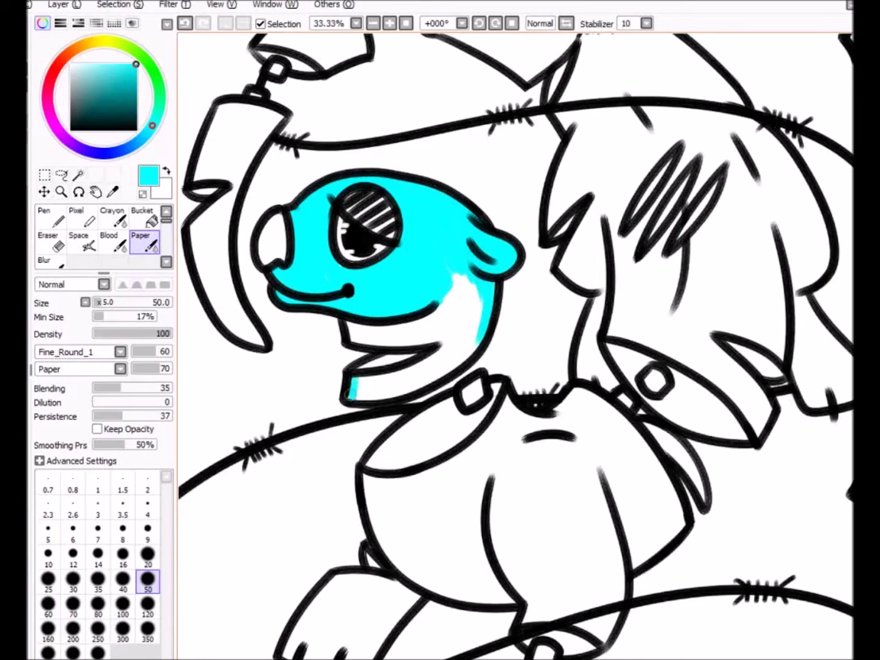
Fill the neck above and below the throat gash with cyan
drag(355, 376, 351, 389)
mouse_move(439, 380)
mouse_down()
mouse_move(477, 360)
mouse_move(453, 343)
mouse_move(466, 320)
mouse_up()
drag(349, 333, 424, 309)
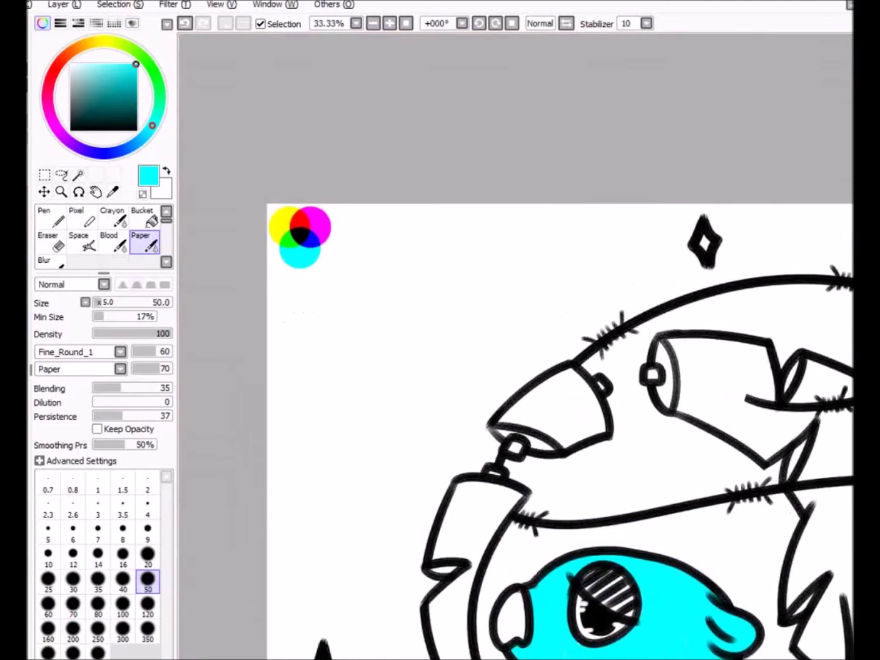
Switch to magenta and paint the chest and near foreleg of the torso
click(55, 125)
mouse_move(349, 318)
mouse_down()
mouse_move(397, 415)
mouse_move(456, 288)
mouse_move(489, 238)
mouse_move(428, 343)
mouse_up()
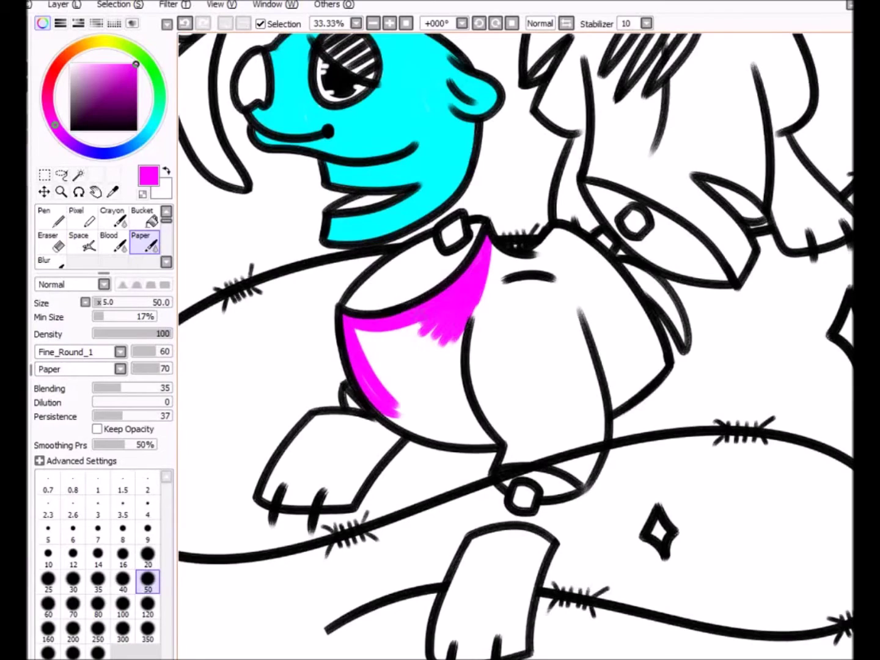
mouse_move(401, 413)
mouse_down()
mouse_move(465, 342)
mouse_move(397, 367)
mouse_move(361, 342)
mouse_move(412, 403)
mouse_move(467, 431)
mouse_up()
mouse_move(501, 251)
mouse_down()
mouse_move(508, 379)
mouse_move(489, 415)
mouse_move(551, 360)
mouse_move(540, 321)
mouse_move(518, 453)
mouse_move(596, 398)
mouse_move(569, 416)
mouse_move(572, 465)
mouse_up()
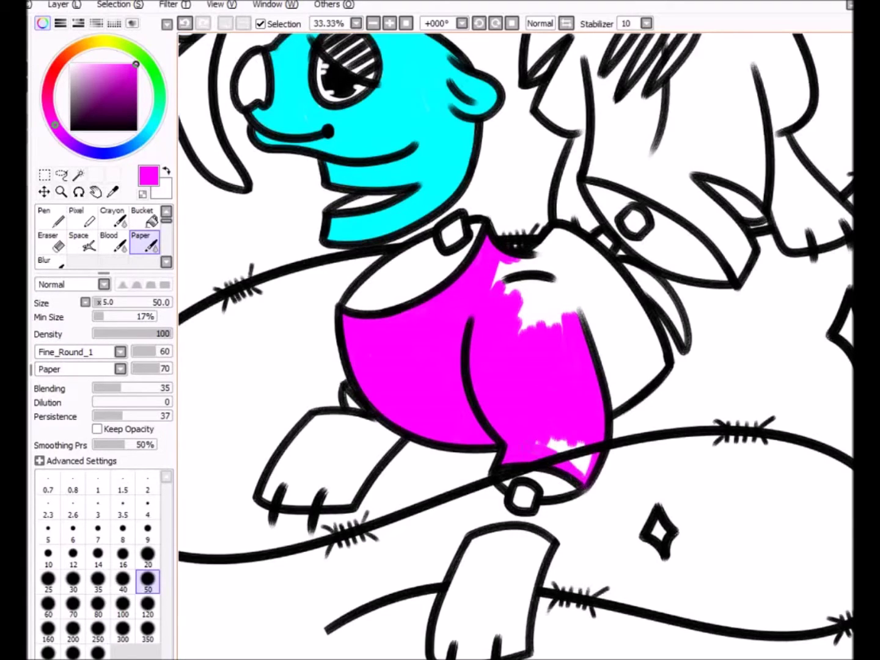
Fill the torso's back and rear with magenta and paint the outstretched front paw the same color
mouse_move(498, 269)
mouse_down()
mouse_move(523, 316)
mouse_move(565, 318)
mouse_move(584, 251)
mouse_move(624, 318)
mouse_move(612, 398)
mouse_move(654, 343)
mouse_move(624, 391)
mouse_up()
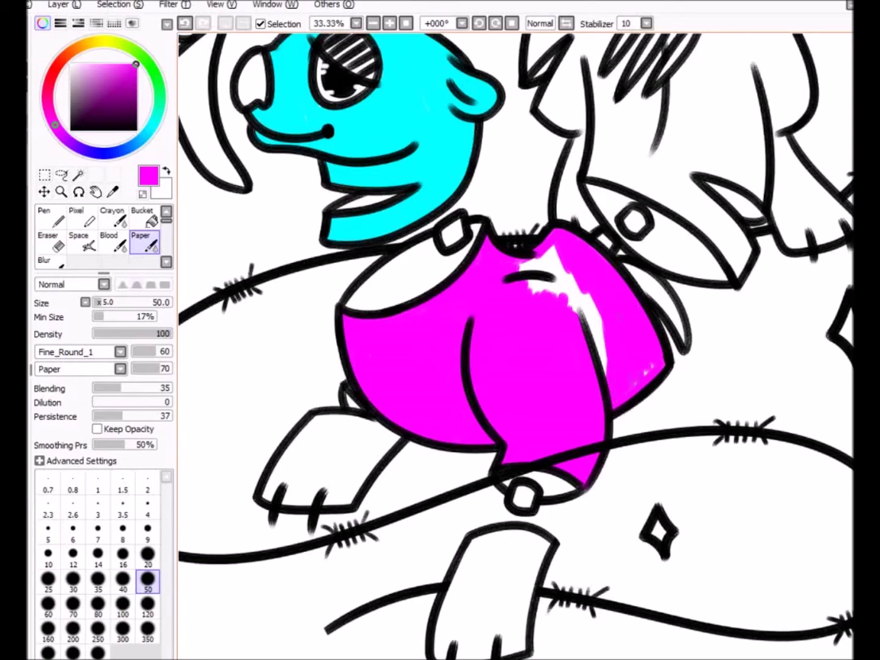
mouse_move(532, 257)
mouse_down()
mouse_move(571, 309)
mouse_move(596, 373)
mouse_up()
drag(380, 420, 301, 442)
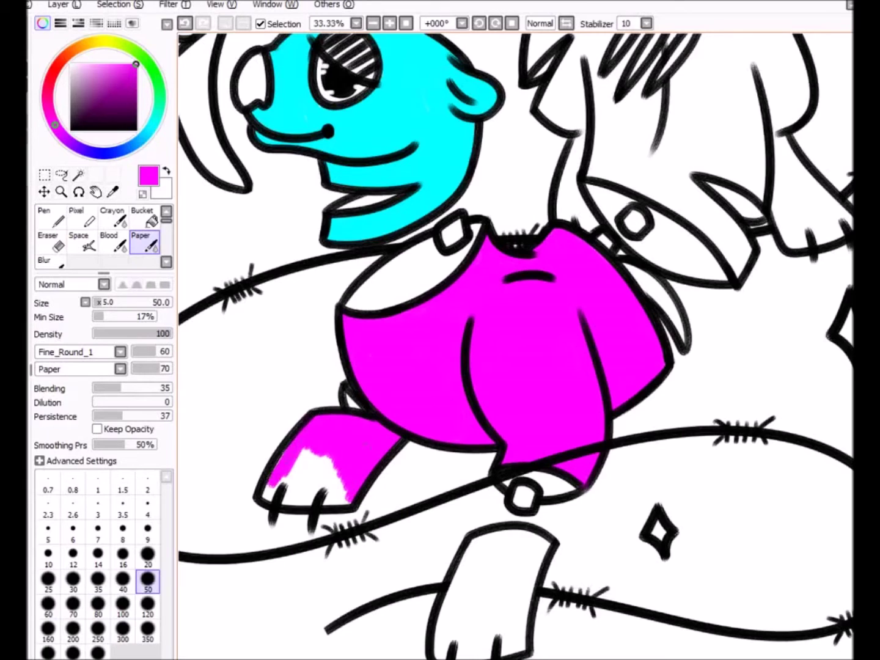
drag(300, 455, 339, 496)
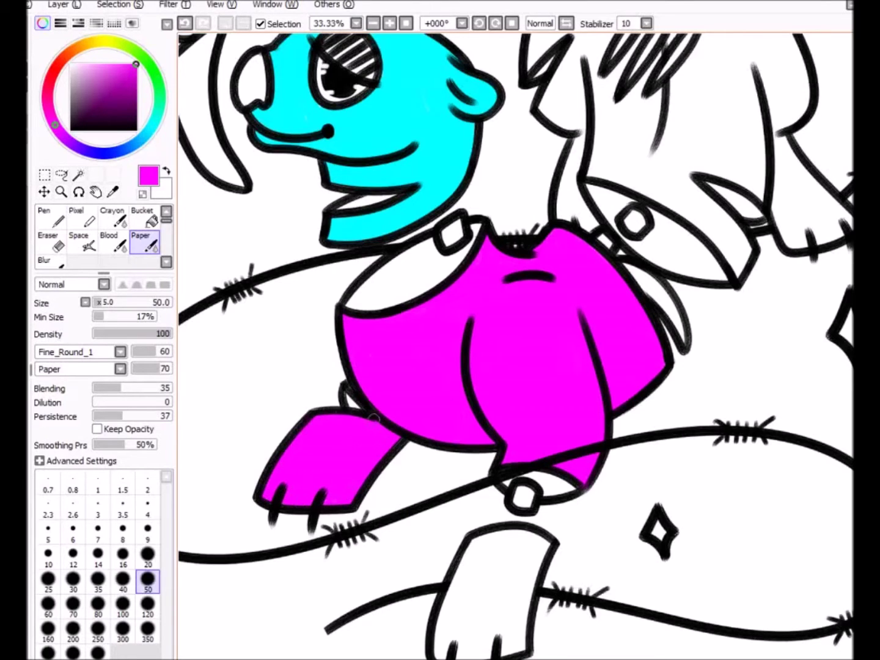
Switch to yellow, set the brush size to 120 and paint the hindquarters and hind legs
scroll(284, 347, down, 1)
click(104, 41)
scroll(428, 306, up, 1)
click(148, 605)
mouse_move(453, 184)
mouse_down()
mouse_move(541, 255)
mouse_move(547, 153)
mouse_move(578, 236)
mouse_move(586, 355)
mouse_move(603, 345)
mouse_move(526, 269)
mouse_move(489, 343)
mouse_move(456, 309)
mouse_up()
mouse_move(360, 253)
mouse_down()
mouse_move(340, 329)
mouse_move(355, 330)
mouse_move(408, 273)
mouse_move(455, 324)
mouse_move(426, 262)
mouse_move(373, 245)
mouse_up()
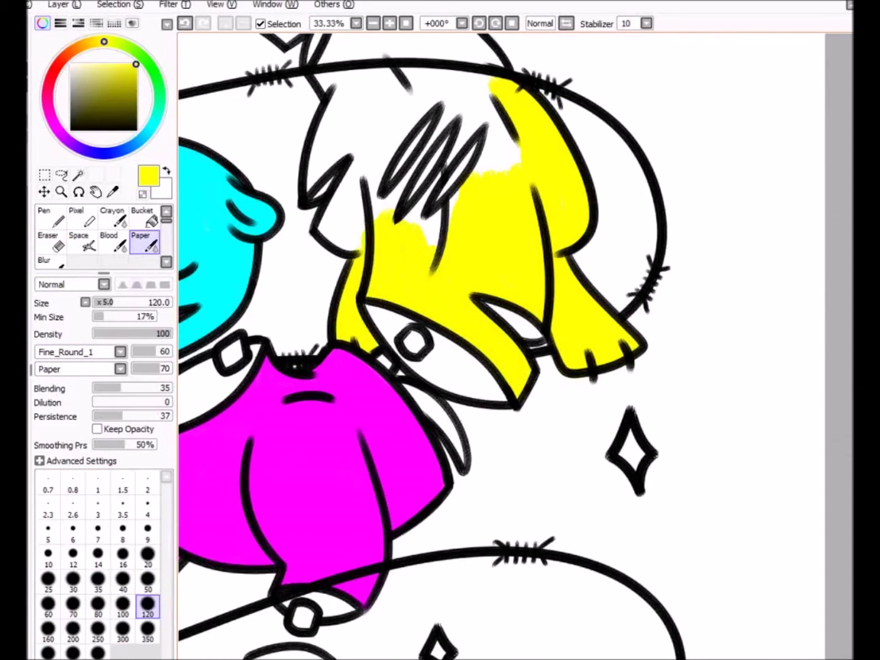
scroll(332, 296, up, 2)
mouse_move(333, 296)
mouse_down()
mouse_move(385, 285)
mouse_move(391, 224)
mouse_move(449, 185)
mouse_move(426, 327)
mouse_move(504, 229)
mouse_move(410, 246)
mouse_move(338, 193)
mouse_move(337, 204)
mouse_move(399, 175)
mouse_move(413, 156)
mouse_up()
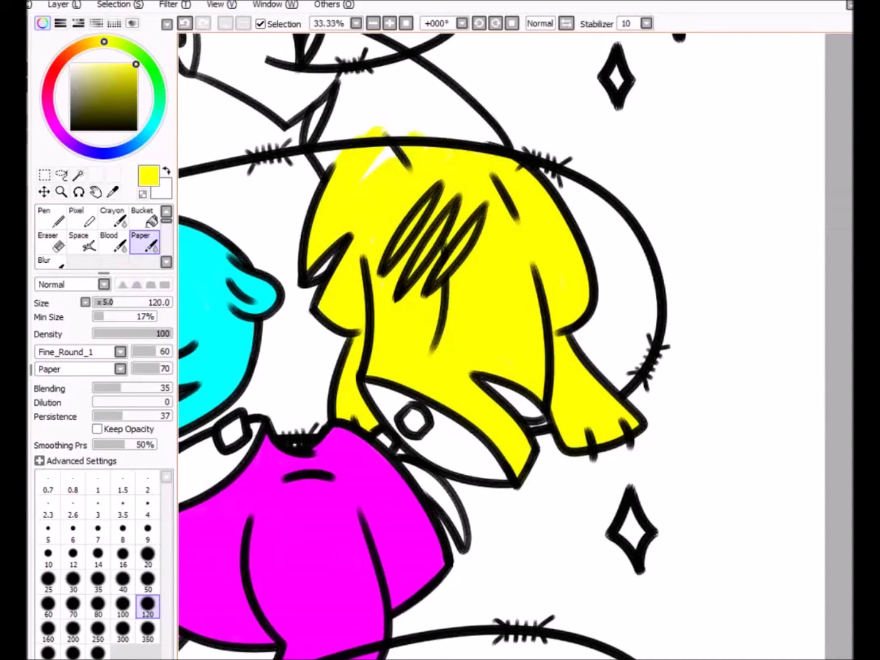
Erase the yellow paint from inside the scratch wounds on the hindquarters
scroll(412, 155, up, 1)
scroll(355, 233, up, 1)
key(e)
mouse_move(343, 195)
mouse_down()
mouse_move(361, 245)
mouse_move(385, 256)
mouse_up()
mouse_move(415, 202)
mouse_down()
mouse_move(431, 250)
mouse_move(411, 226)
mouse_move(465, 248)
mouse_move(542, 246)
mouse_up()
Paint the tail base above the wire yellow with the Paper brush at size 50
click(141, 242)
scroll(202, 266, down, 2)
mouse_move(404, 150)
mouse_down()
mouse_move(497, 217)
mouse_move(498, 196)
mouse_move(526, 230)
mouse_up()
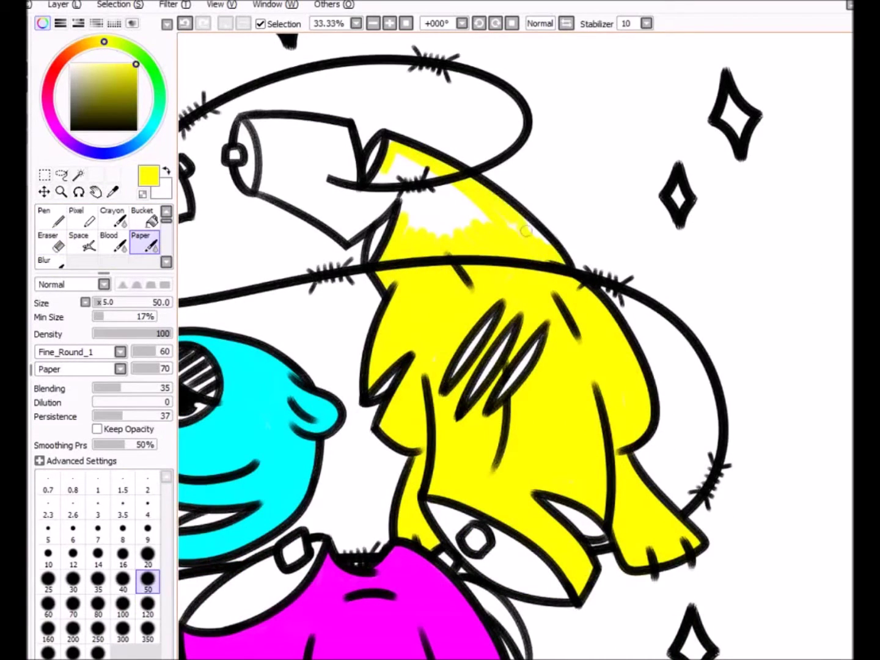
mouse_move(407, 202)
mouse_down()
mouse_move(450, 245)
mouse_move(491, 217)
mouse_move(345, 230)
mouse_up()
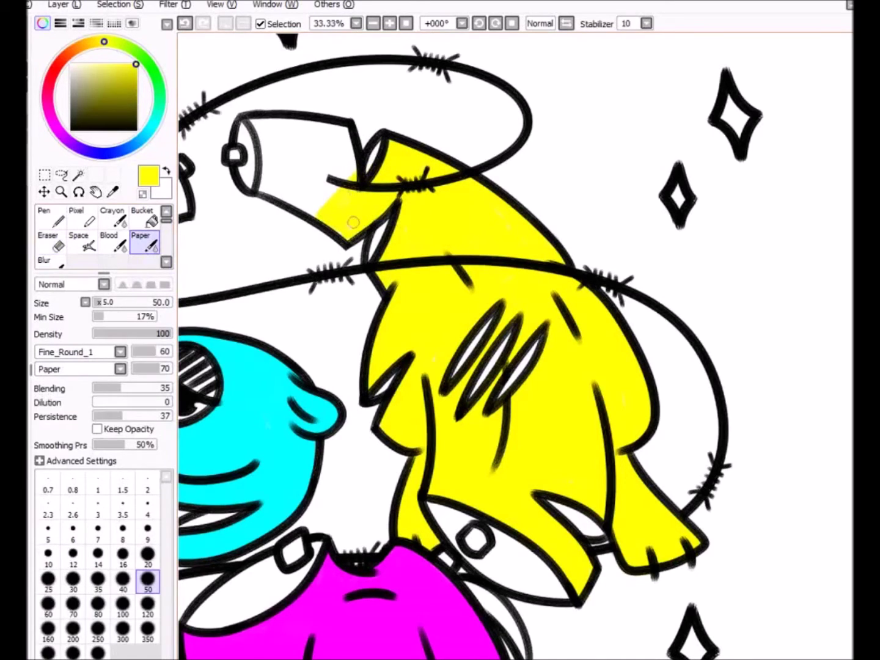
Fill the cut tail piece next to the tail base with yellow
scroll(354, 223, up, 5)
scroll(354, 222, left, 3)
mouse_move(334, 203)
mouse_down()
mouse_move(365, 199)
mouse_move(418, 244)
mouse_up()
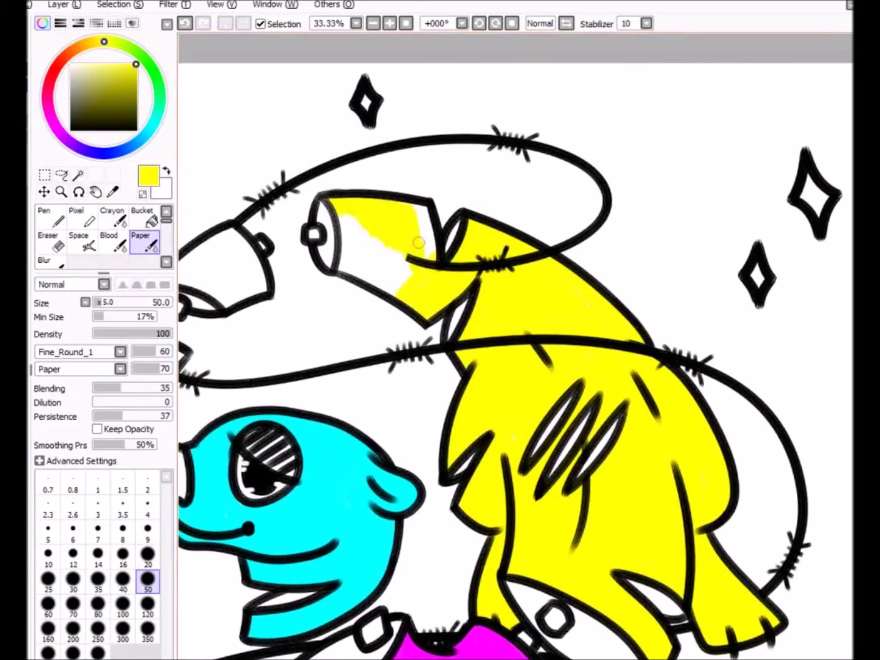
drag(347, 242, 410, 281)
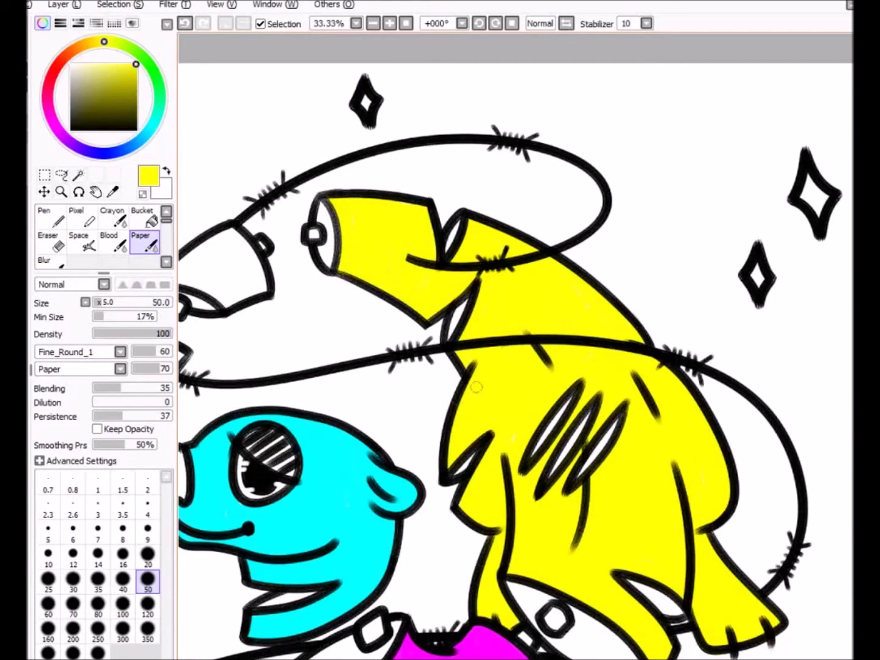
Switch to cyan and fill the small cut tail piece above the tail tip
click(153, 126)
scroll(203, 170, down, 1)
scroll(203, 170, left, 3)
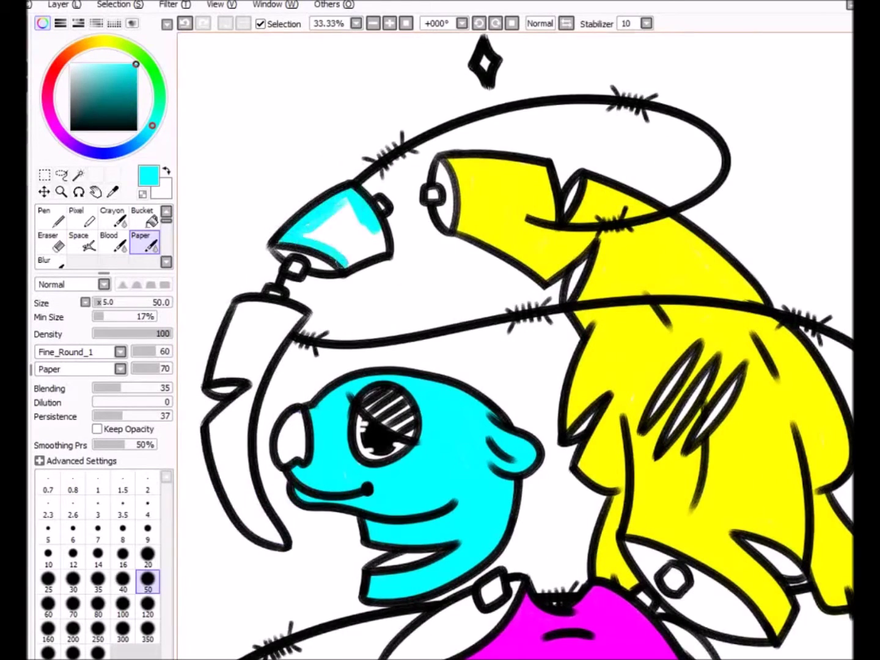
drag(309, 242, 359, 207)
click(368, 260)
Switch to magenta and fill the curved tail tip on both sides of its notch
click(54, 124)
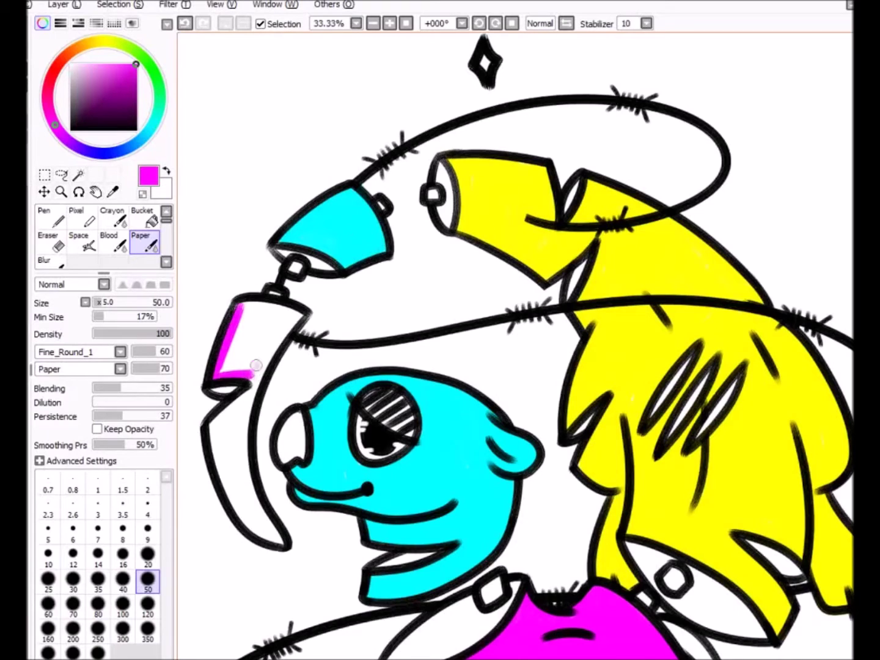
mouse_move(256, 365)
mouse_down()
mouse_move(288, 328)
mouse_move(245, 300)
mouse_up()
drag(294, 318, 254, 360)
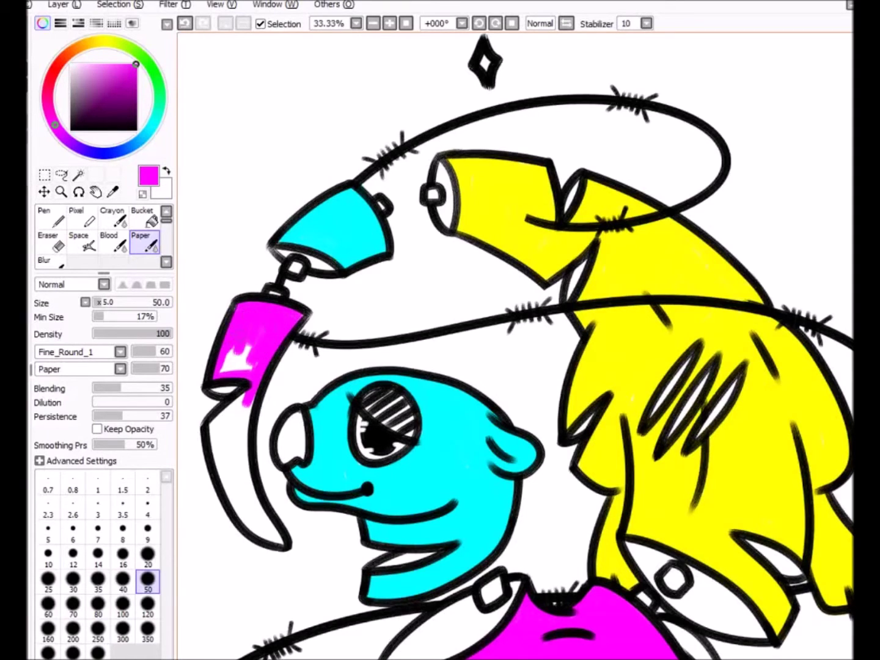
drag(214, 489, 254, 392)
scroll(718, 327, down, 3)
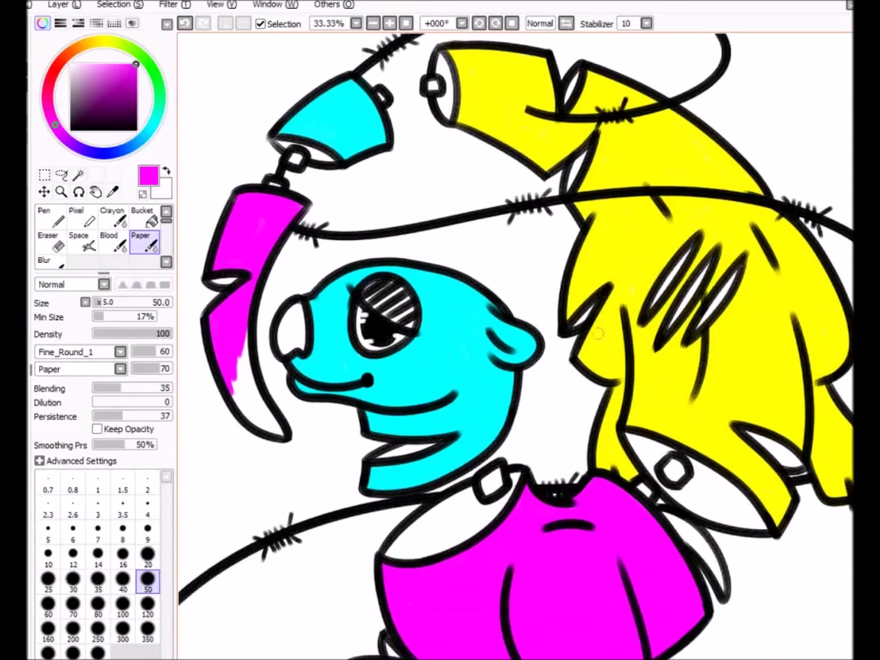
key(minus)
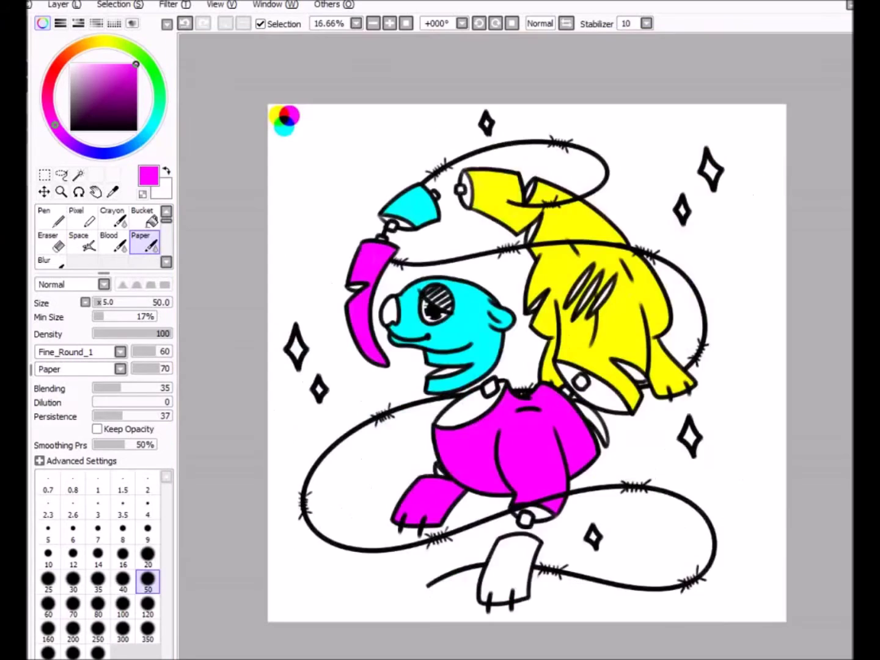
Try to paint the striped upper part of the eye green
key(plus)
key(plus)
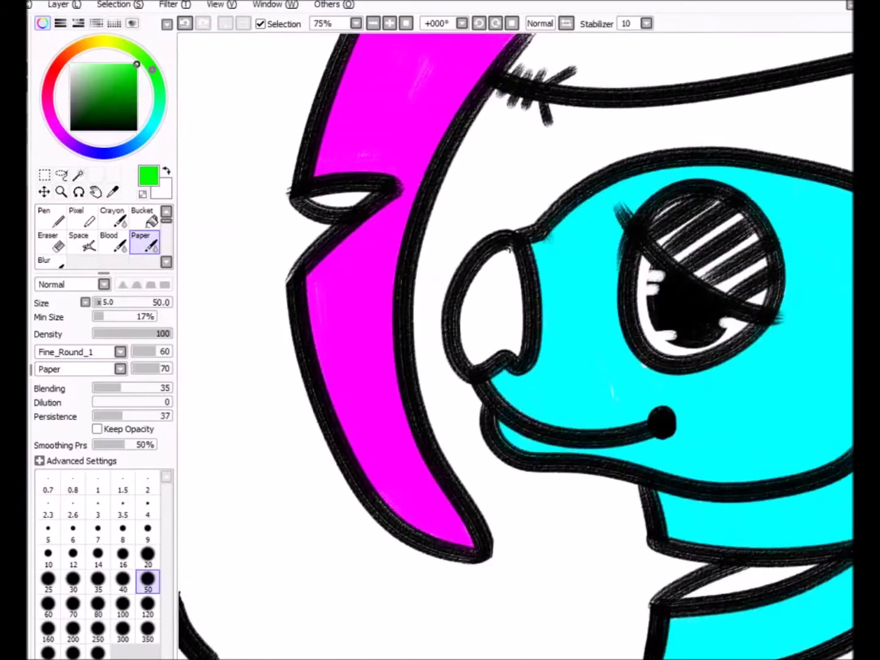
key(minus)
key(plus)
drag(511, 167, 487, 133)
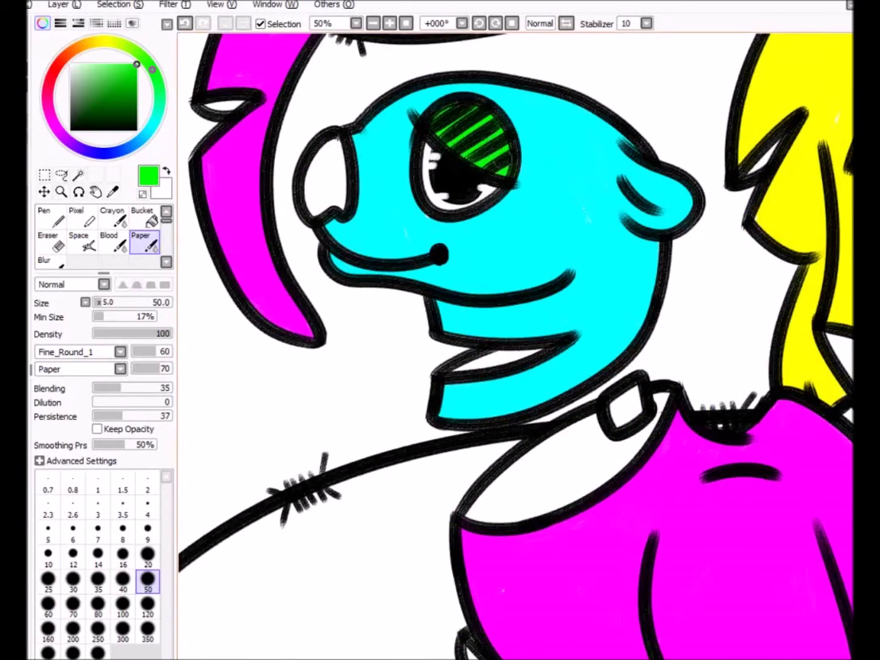
key(ctrl+z)
Sample blue from the color reference circles and paint the nose
key(minus)
key(plus)
key(plus)
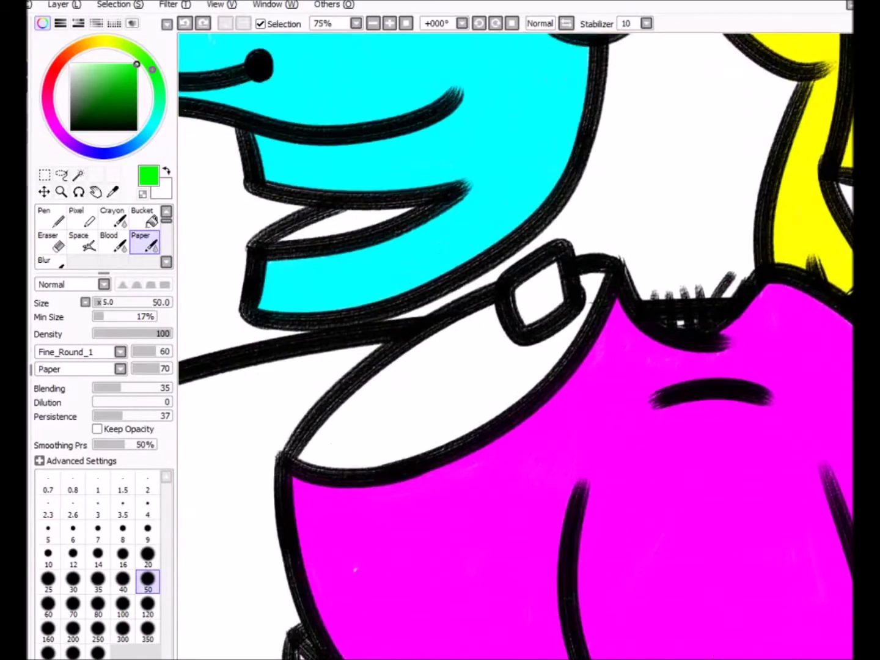
scroll(310, 224, up, 10)
scroll(311, 224, left, 5)
alt+click(310, 225)
scroll(310, 225, down, 10)
scroll(311, 224, right, 5)
mouse_move(272, 290)
mouse_down()
mouse_move(254, 339)
mouse_move(288, 366)
mouse_move(269, 410)
mouse_up()
mouse_move(455, 264)
mouse_down()
mouse_move(487, 255)
mouse_move(532, 303)
mouse_move(433, 277)
mouse_move(520, 318)
mouse_up()
Sample green from the color reference circles and fill the throat gash and the torso's open neck cut
scroll(520, 318, up, 10)
scroll(520, 318, left, 5)
alt+click(205, 347)
scroll(205, 347, down, 10)
scroll(205, 348, right, 5)
drag(422, 283, 544, 255)
mouse_move(626, 354)
mouse_down()
mouse_move(443, 503)
mouse_move(629, 459)
mouse_up()
mouse_move(464, 489)
mouse_down()
mouse_move(635, 442)
mouse_move(618, 393)
mouse_move(538, 440)
mouse_up()
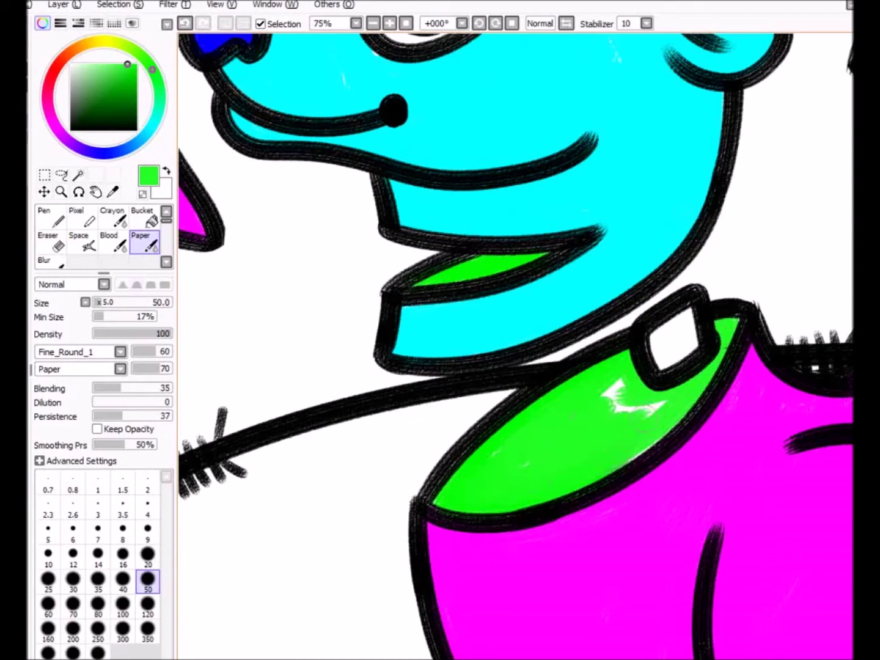
Paint the detached front paw below the torso yellow
scroll(517, 346, down, 3)
scroll(517, 345, up, 2)
scroll(516, 346, down, 5)
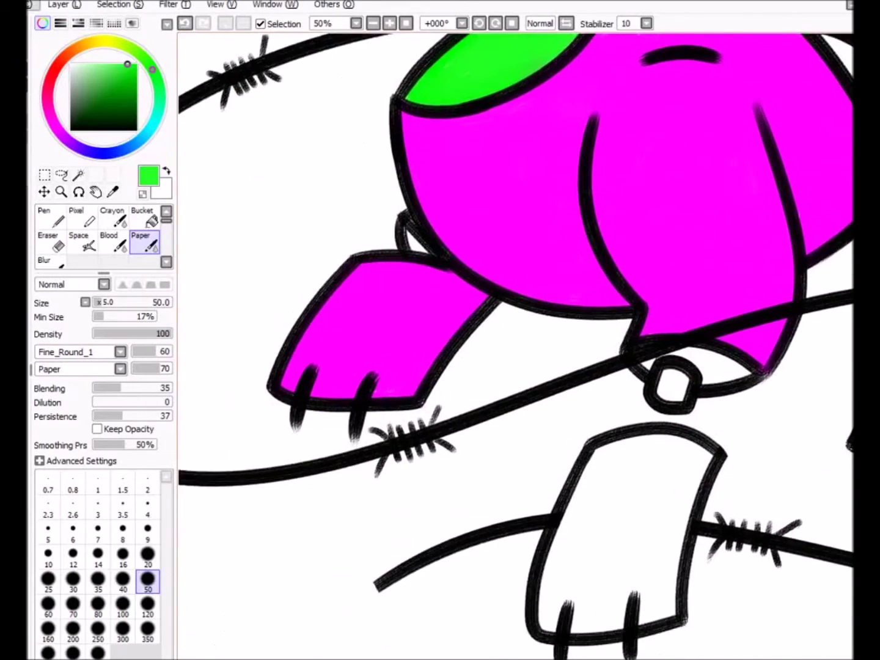
scroll(516, 345, up, 5)
scroll(517, 345, down, 5)
mouse_move(324, 242)
mouse_down()
mouse_move(367, 256)
mouse_move(428, 317)
mouse_up()
drag(367, 233, 438, 256)
mouse_move(312, 288)
mouse_down()
mouse_move(285, 421)
mouse_move(385, 367)
mouse_move(375, 304)
mouse_move(339, 390)
mouse_up()
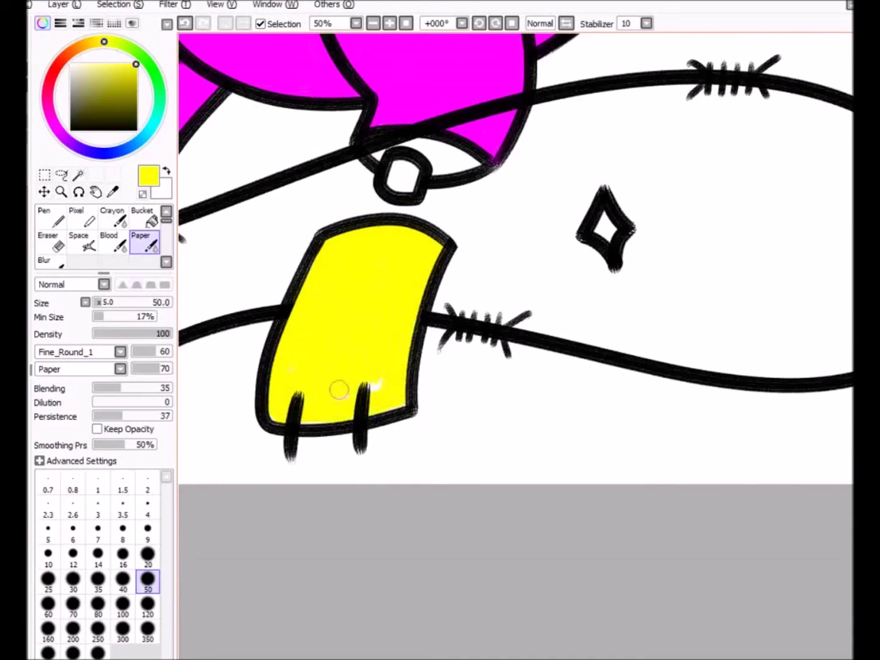
Fill the leg stump's cut beneath the torso and the large open cut of the yellow body with green
scroll(398, 391, up, 5)
drag(516, 450, 575, 434)
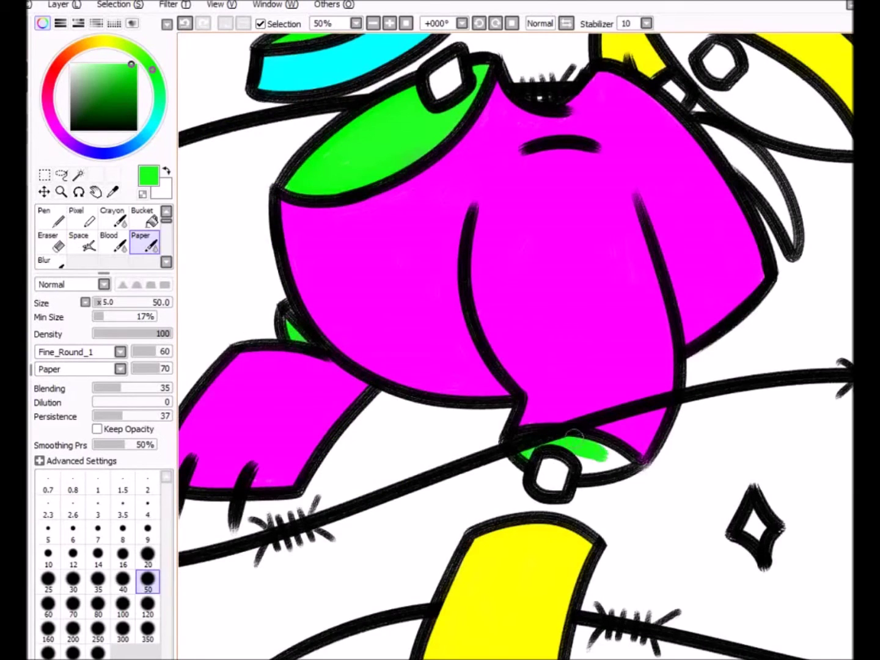
scroll(628, 468, right, 2)
scroll(628, 468, up, 5)
mouse_move(465, 242)
mouse_down()
mouse_move(520, 287)
mouse_move(572, 358)
mouse_up()
mouse_move(549, 308)
mouse_down()
mouse_move(673, 379)
mouse_move(612, 342)
mouse_move(661, 379)
mouse_up()
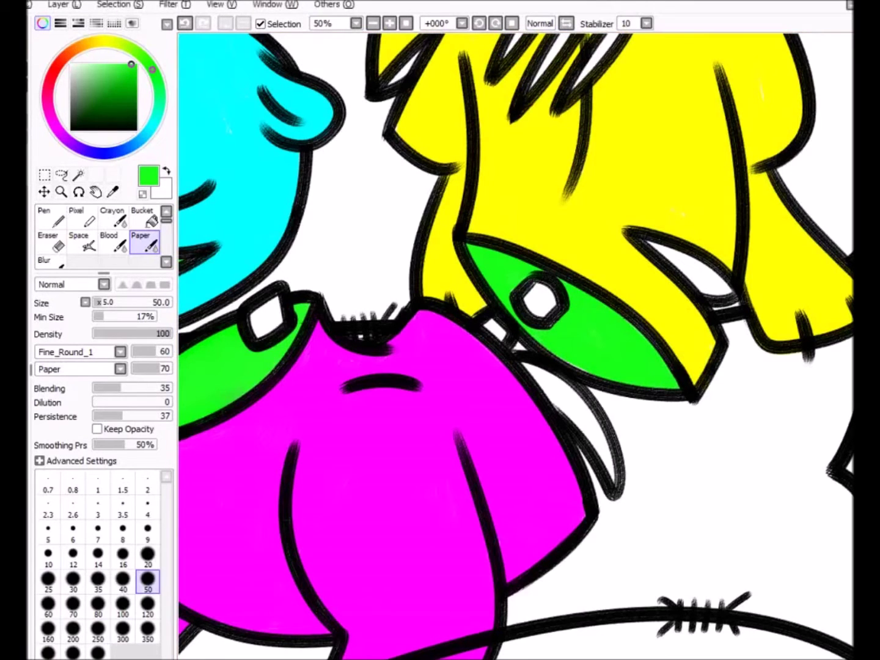
Fill the gashes on the yellow body's back leg and side and its three parallel slashes with green
drag(651, 245, 725, 290)
scroll(804, 336, up, 3)
drag(394, 284, 412, 263)
alt+click(470, 242)
alt+click(401, 277)
drag(567, 162, 510, 258)
drag(590, 197, 526, 289)
drag(642, 197, 575, 293)
Paint the two gashes at the base of the yellow tail and the tail stump's cut end green
scroll(614, 245, up, 3)
drag(413, 232, 382, 288)
alt+click(396, 283)
alt+click(391, 266)
drag(394, 117, 381, 166)
scroll(516, 343, left, 2)
alt+click(311, 95)
alt+click(453, 145)
drag(254, 91, 260, 184)
scroll(465, 235, left, 8)
scroll(279, 195, down, 1)
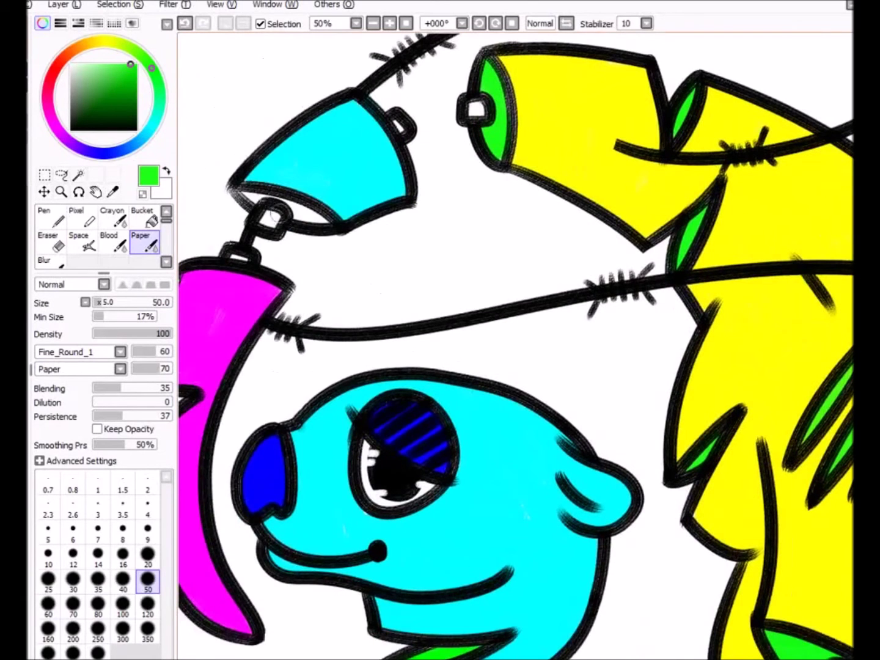
Fill the open cut of the detached cyan tail segment with green
scroll(266, 255, down, 5)
scroll(267, 255, left, 4)
scroll(516, 346, down, 3)
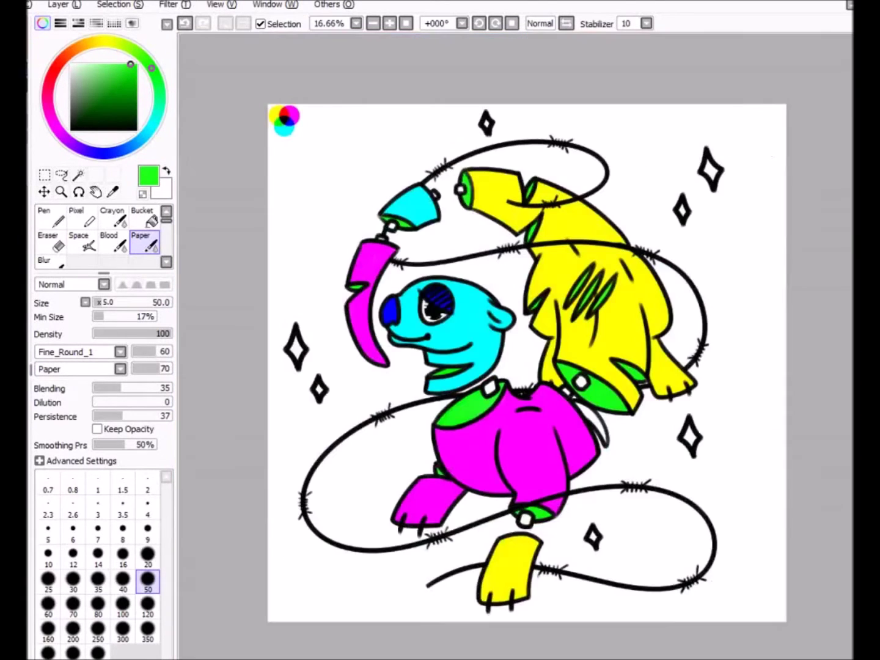
Sample red from the color reference circles and fill the insides of the sparkles
scroll(256, 112, up, 3)
scroll(255, 113, up, 14)
scroll(256, 113, left, 15)
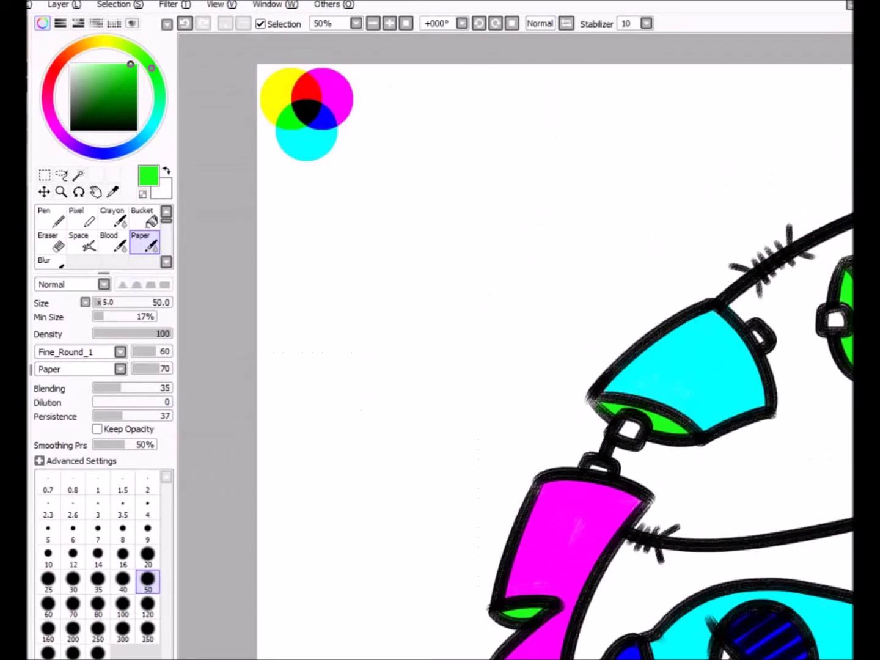
scroll(256, 113, up, 1)
scroll(516, 345, down, 3)
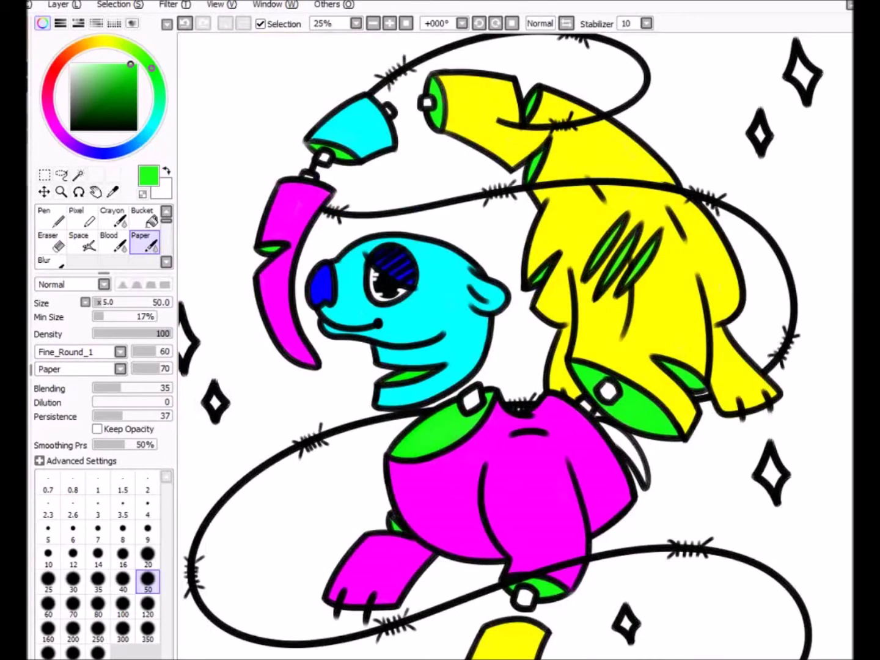
scroll(532, 358, down, 1)
alt+click(285, 118)
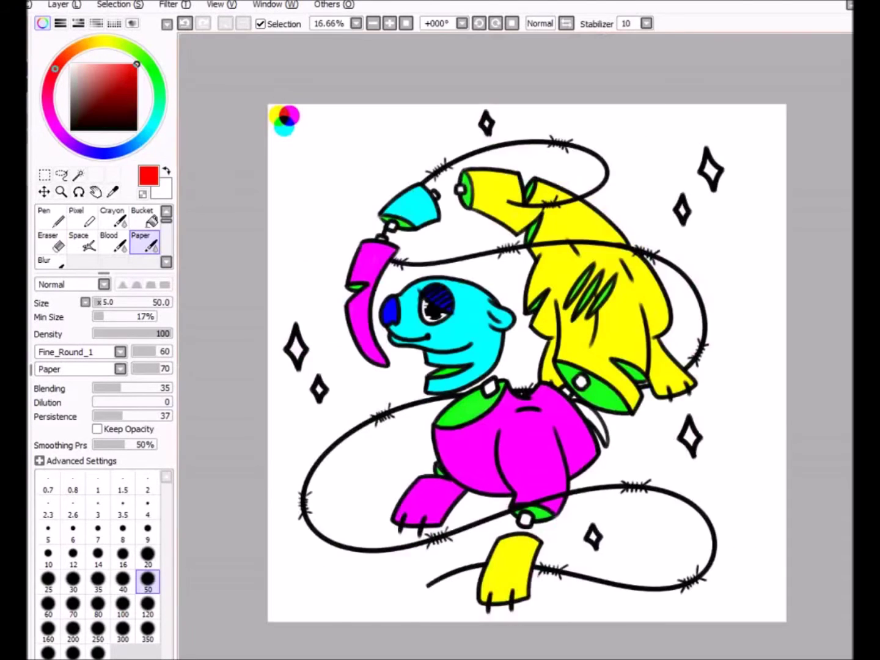
scroll(286, 396, up, 3)
drag(302, 235, 333, 267)
scroll(515, 345, up, 5)
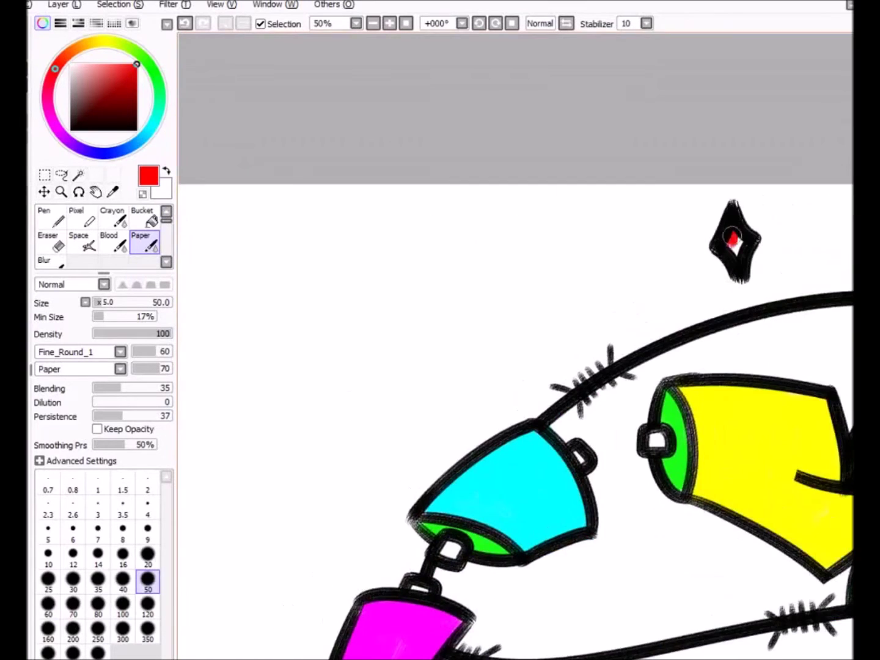
scroll(482, 283, down, 1)
drag(477, 273, 481, 283)
scroll(552, 193, down, 1)
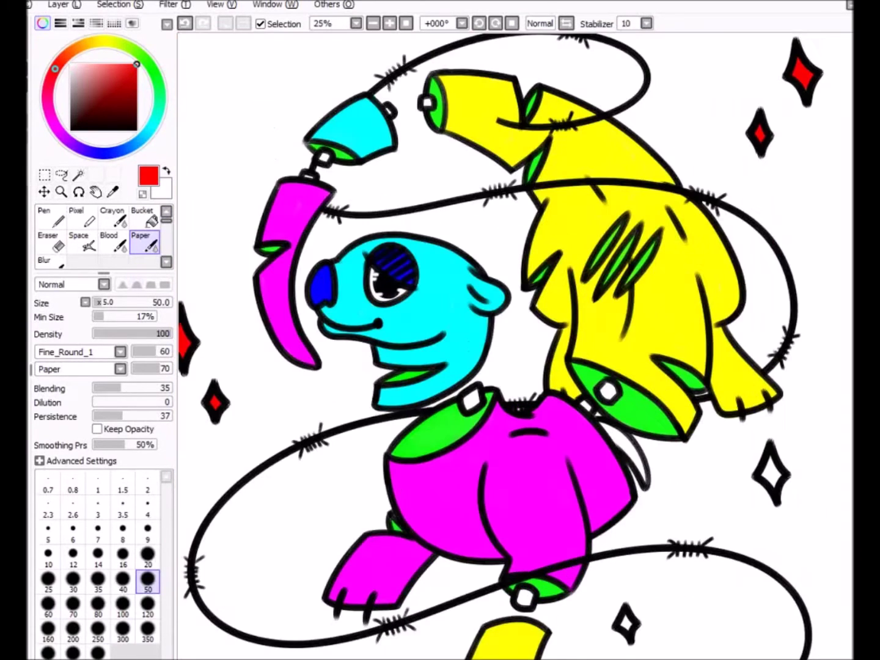
Paint the exposed bones and the curved claw shape behind the torso in a pale cream
alt+click(472, 401)
scroll(470, 379, up, 1)
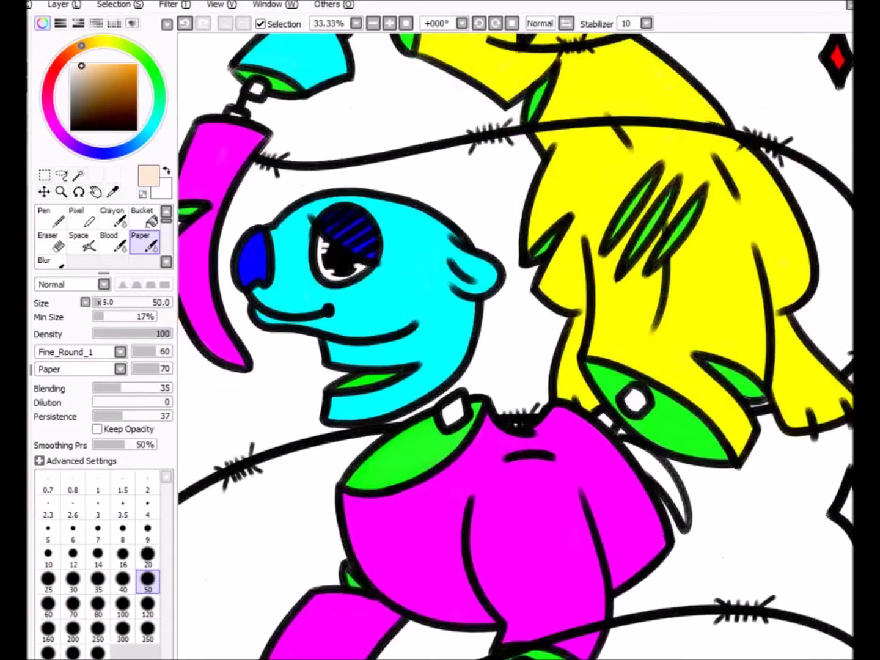
scroll(471, 367, up, 1)
click(472, 374)
alt+click(296, 247)
alt+click(747, 361)
drag(746, 361, 331, 354)
drag(150, 657, 529, 120)
alt+click(288, 294)
mouse_move(288, 294)
mouse_down()
mouse_move(385, 459)
mouse_move(401, 264)
mouse_move(371, 194)
mouse_move(386, 211)
mouse_up()
alt+click(401, 264)
scroll(385, 210, down, 3)
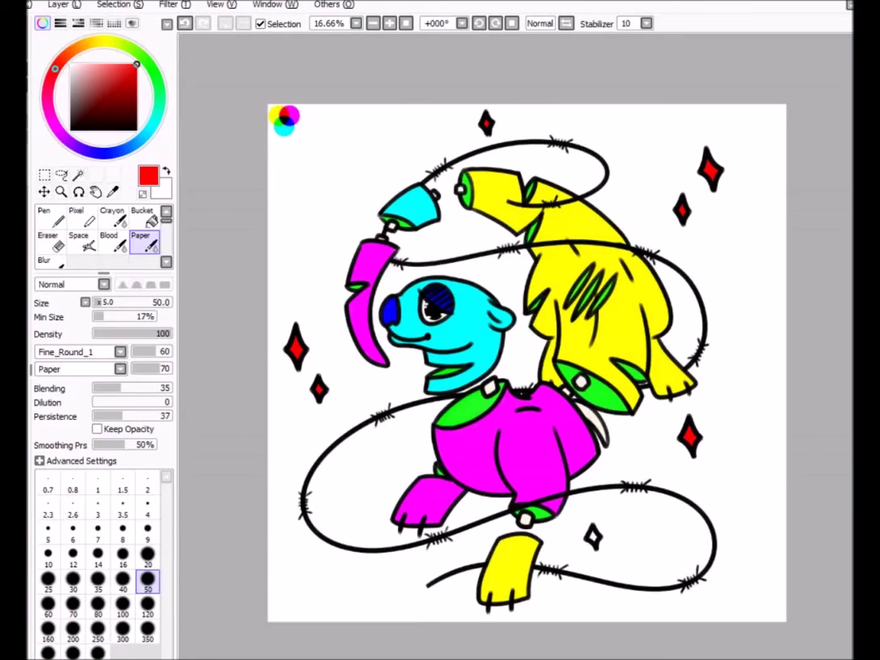
Try to paint the nose red
scroll(404, 287, up, 2)
drag(183, 422, 236, 383)
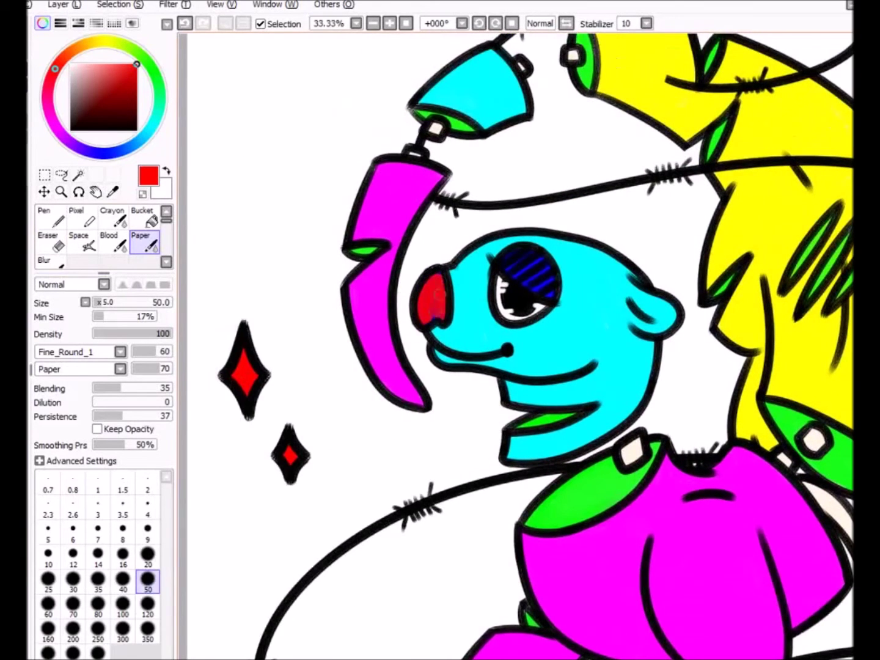
key(ctrl+z)
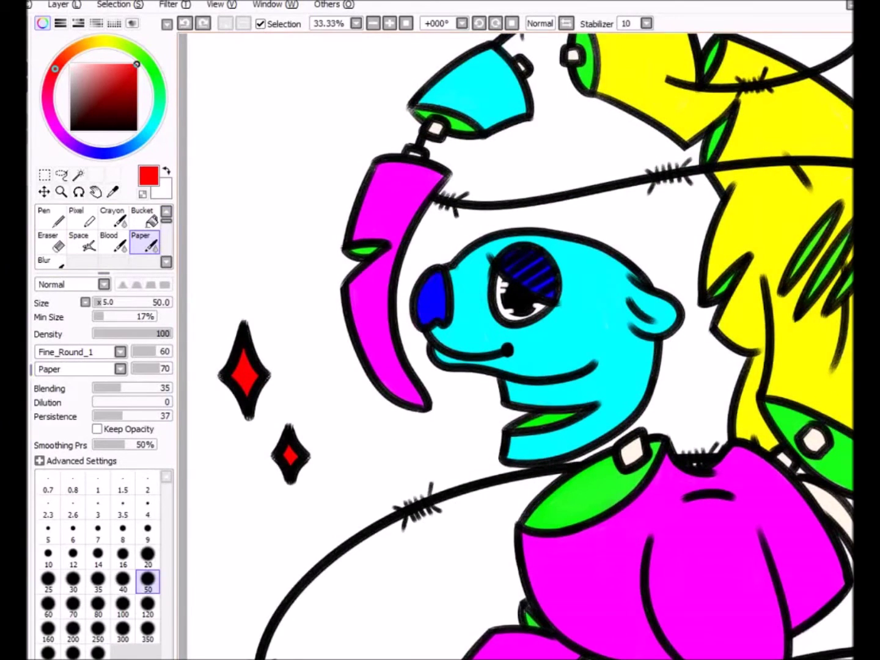
Clear the red fill from the sparkles
scroll(541, 377, down, 2)
key(a)
mouse_move(404, 89)
mouse_down()
mouse_move(256, 295)
mouse_move(489, 143)
mouse_move(698, 482)
mouse_move(427, 86)
mouse_up()
key(ctrl+d)
scroll(520, 361, up, 1)
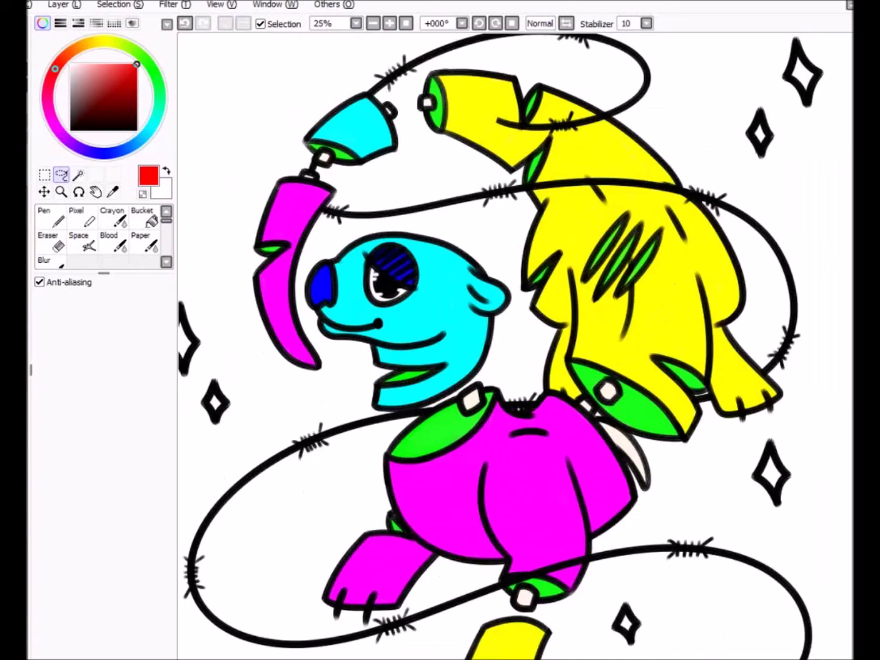
Try a different green shade with the Paper brush in the torso's open neck cut
click(152, 69)
click(111, 74)
scroll(416, 630, up, 3)
click(140, 241)
drag(465, 343, 503, 332)
key(ctrl+z)
Sample the neck cut's green, shift its hue to lime and paint a highlight along the cut's lower rim
alt+click(452, 300)
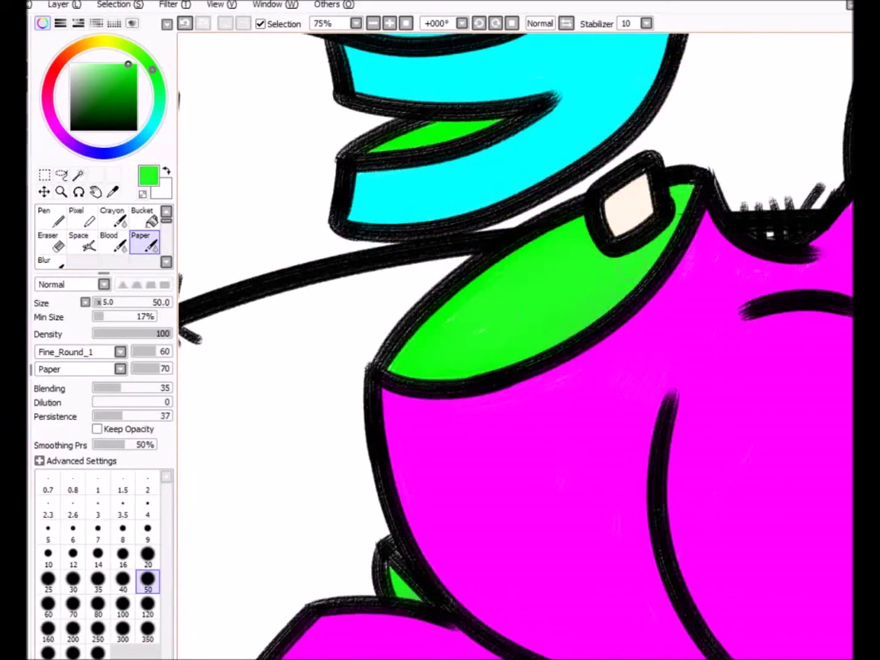
click(127, 46)
drag(452, 339, 465, 333)
key(ctrl+z)
mouse_move(679, 201)
mouse_down()
mouse_move(419, 340)
mouse_move(541, 342)
mouse_move(397, 366)
mouse_up()
key(ctrl+z)
drag(489, 330, 458, 293)
key(ctrl+z)
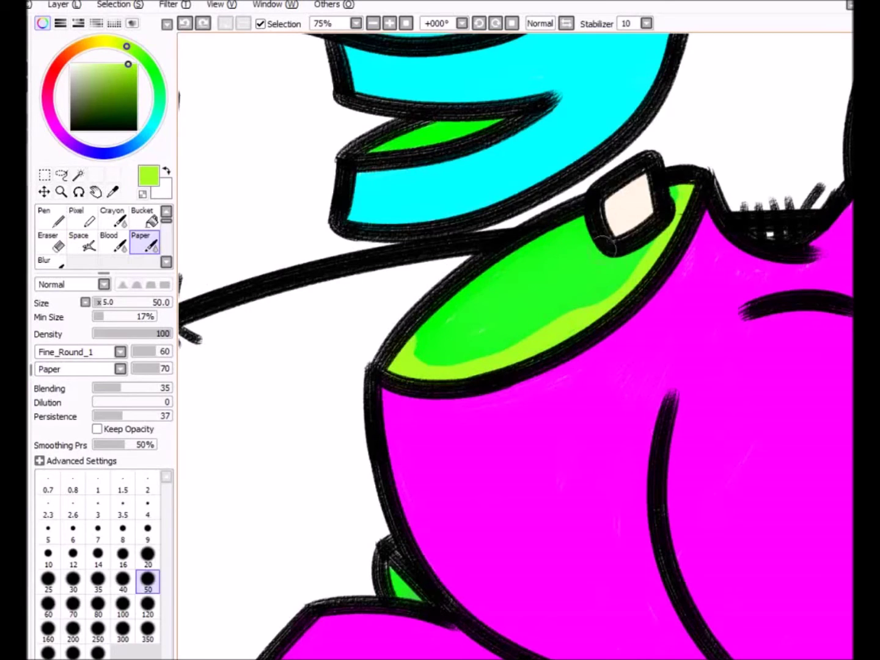
Add rounded lime spots inside the torso's open neck cut
drag(620, 248, 544, 288)
key(ctrl+z)
drag(666, 233, 590, 277)
mouse_move(465, 318)
mouse_down()
mouse_move(531, 275)
mouse_move(519, 273)
mouse_up()
key(ctrl+z)
scroll(437, 311, down, 3)
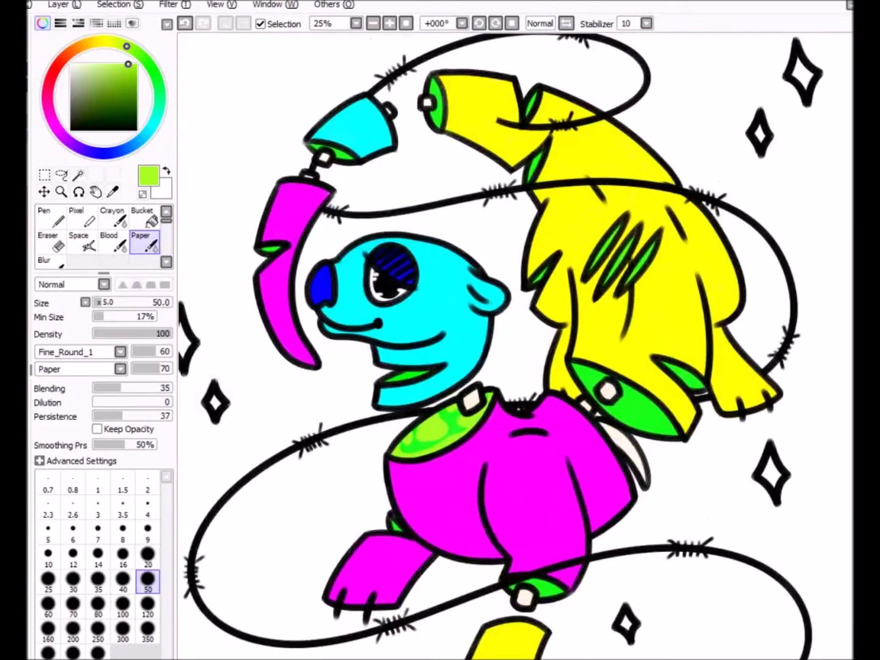
Paint lime highlights and spots in the throat gash and in the leg stump's cut beneath the torso
scroll(505, 195, up, 4)
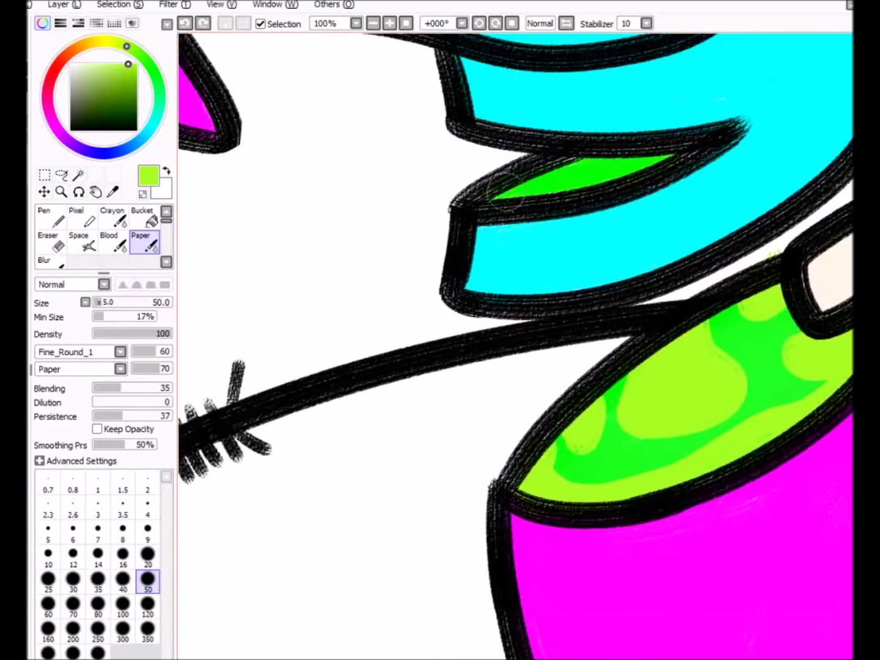
drag(504, 195, 565, 147)
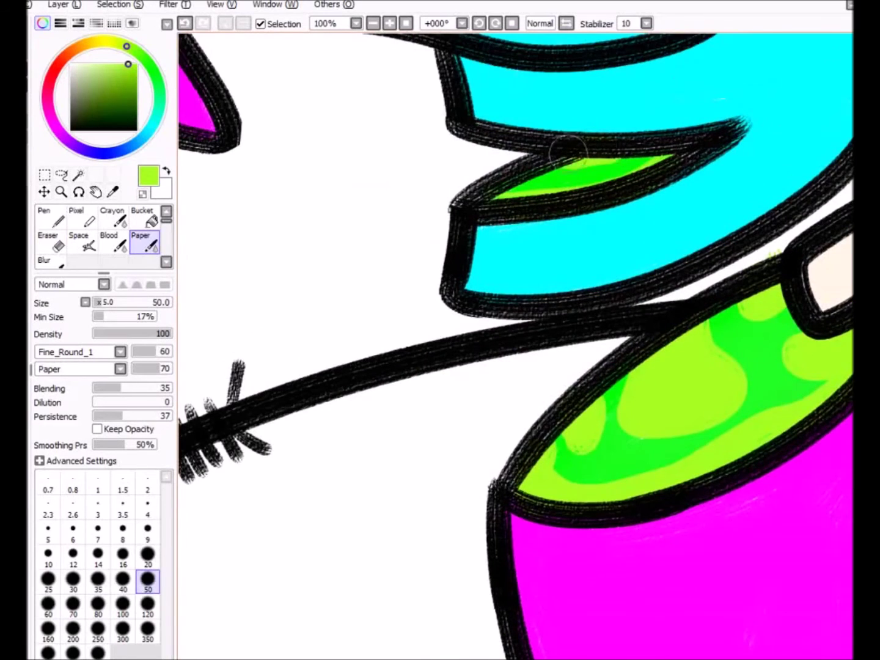
scroll(255, 153, up, 5)
scroll(353, 192, down, 5)
mouse_move(428, 158)
mouse_down()
mouse_move(571, 131)
mouse_move(374, 89)
mouse_up()
key(ctrl+z)
click(473, 130)
key(ctrl+z)
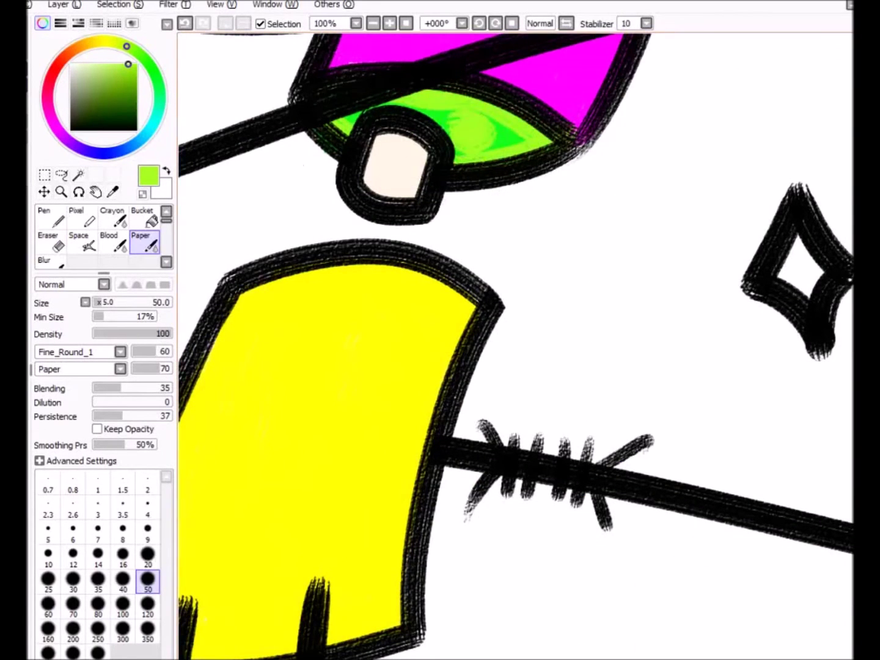
Paint a lime highlight around the inner edge of the yellow body's large open cut
scroll(514, 342, up, 5)
drag(470, 336, 712, 406)
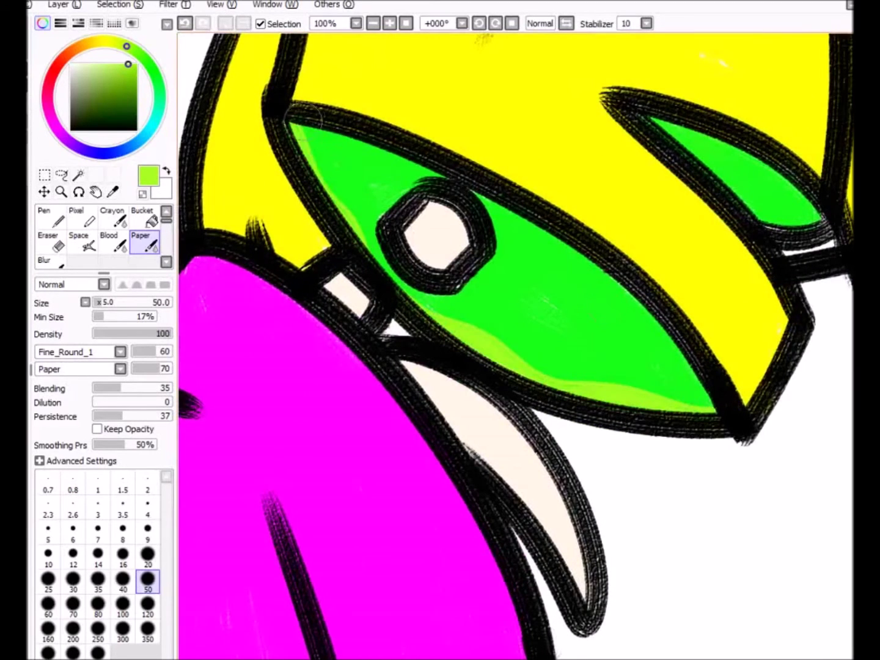
drag(300, 131, 660, 303)
drag(709, 401, 630, 281)
Try lime spots on both sides of the bone in the yellow body's large cut
mouse_move(529, 247)
mouse_down()
mouse_move(550, 324)
mouse_move(558, 313)
mouse_up()
drag(391, 178, 348, 214)
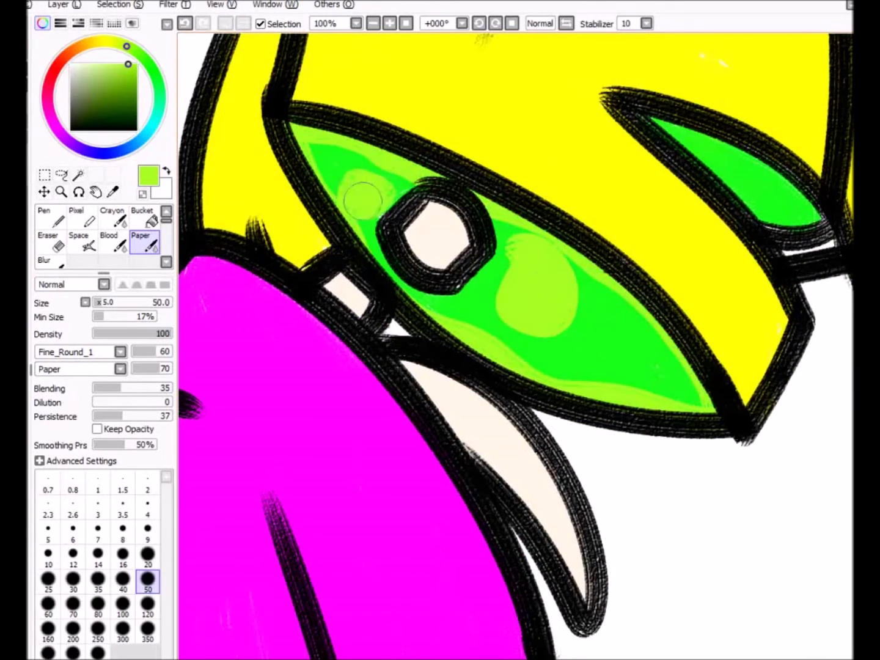
key(ctrl+z)
key(ctrl+z)
Paint a drip shape and rounded lime spots around the bone in the yellow body's large cut
mouse_move(501, 226)
mouse_down()
mouse_move(531, 316)
mouse_move(608, 287)
mouse_up()
drag(422, 290, 514, 336)
drag(599, 330, 657, 383)
drag(581, 345, 623, 377)
drag(385, 162, 339, 205)
scroll(513, 343, down, 4)
Add lime highlights to the gashes on the yellow body's back leg, side and tail base
scroll(733, 355, up, 3)
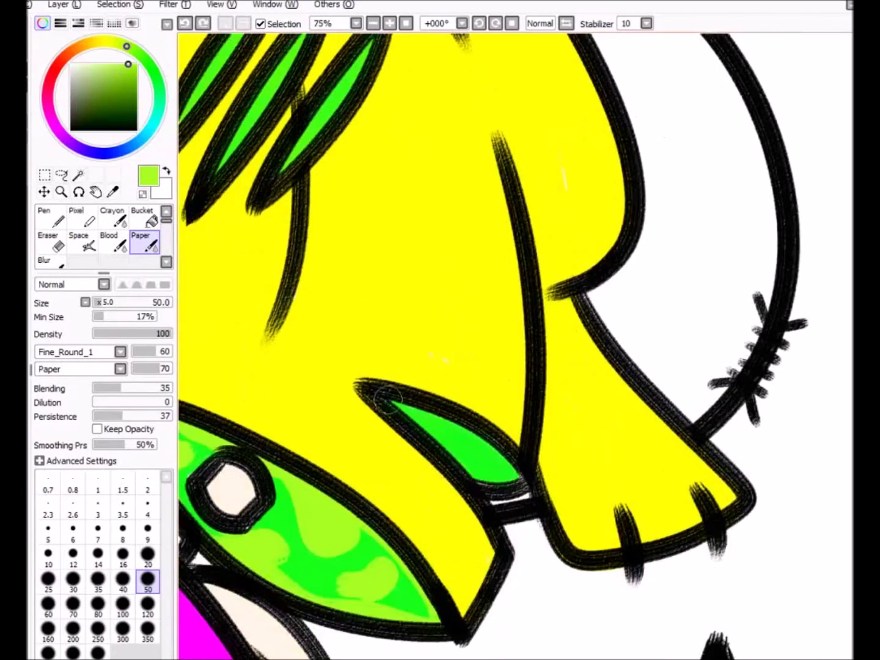
scroll(409, 327, up, 5)
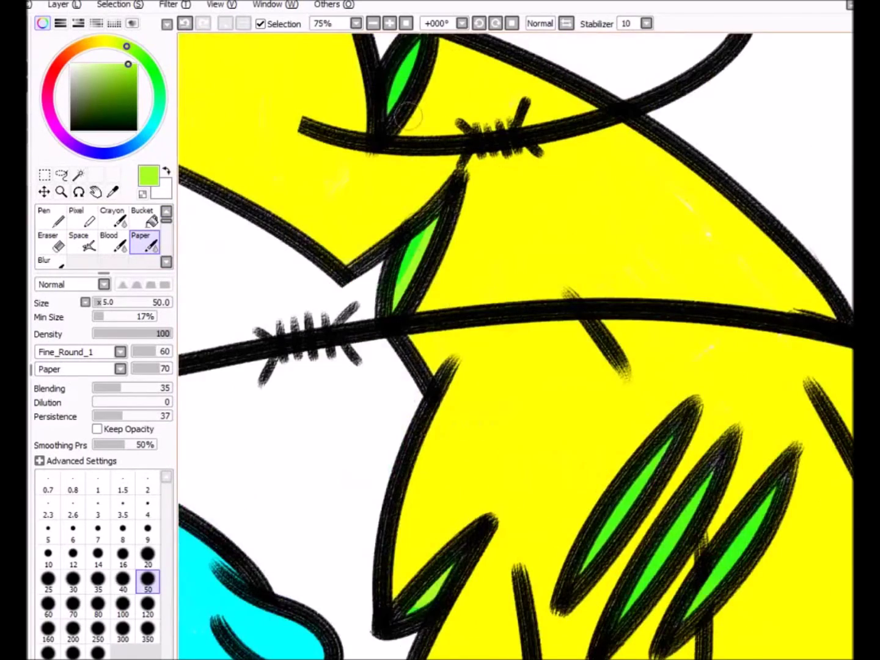
scroll(338, 174, up, 5)
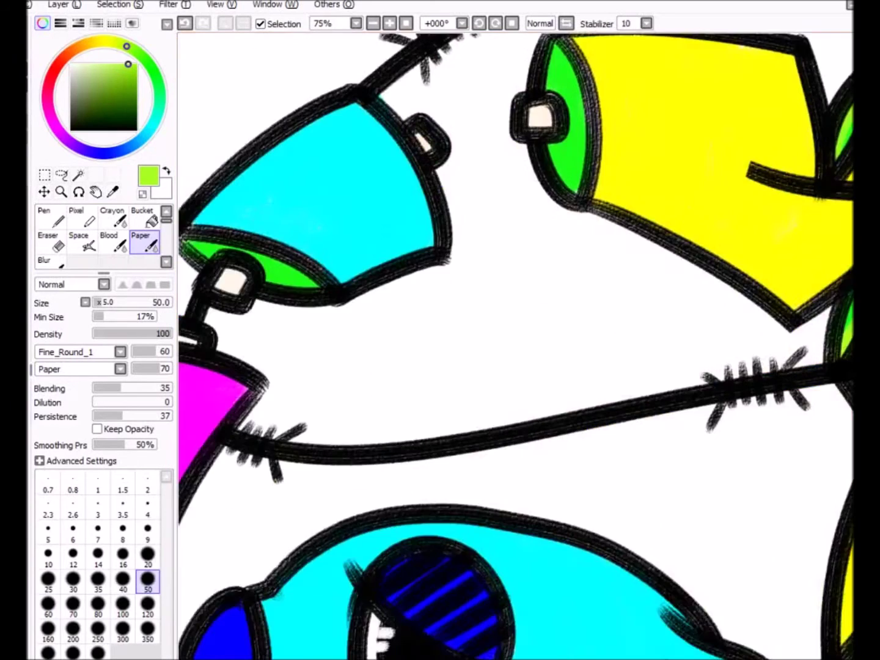
Add lime highlights to the cut ends of the yellow tail stump and the detached cyan tail segment
scroll(516, 345, up, 3)
mouse_move(506, 181)
mouse_down()
mouse_move(536, 321)
mouse_move(494, 219)
mouse_up()
scroll(533, 278, down, 3)
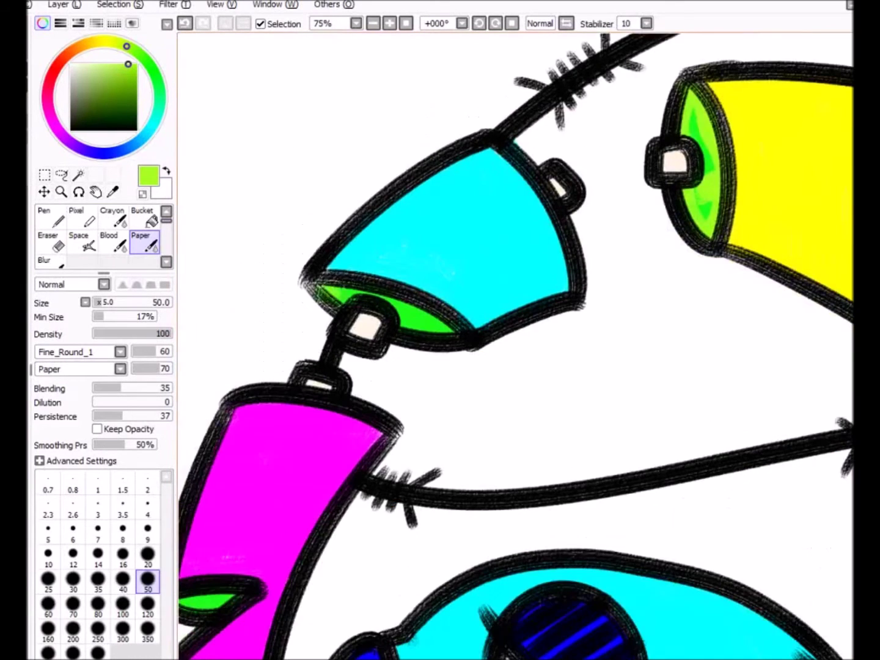
scroll(423, 363, down, 5)
scroll(422, 363, down, 5)
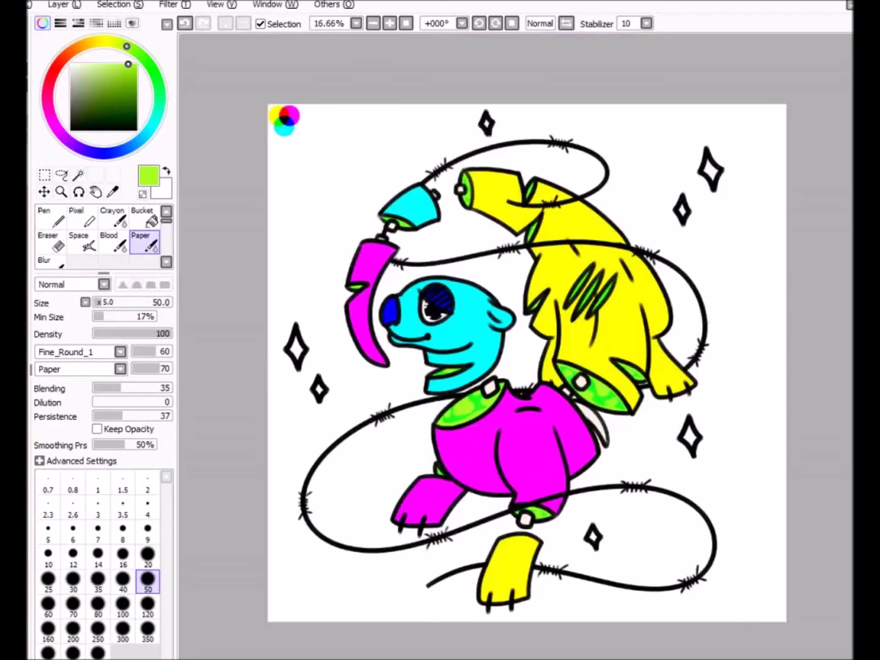
Sample red from the color reference circles and paint dripping blood below the throat gash and the torso's neck cut
scroll(529, 360, up, 1)
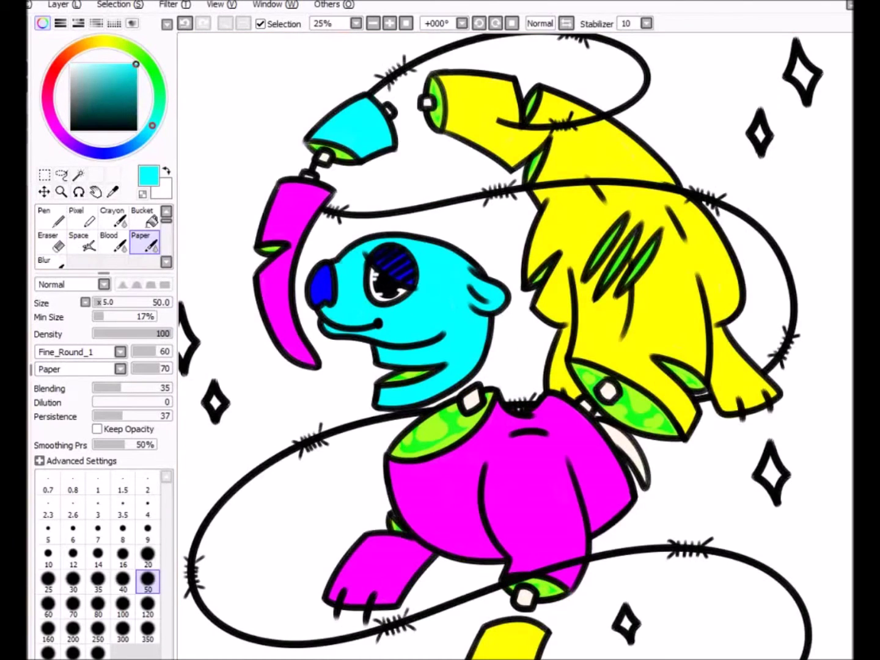
scroll(516, 346, up, 1)
drag(428, 306, 742, 564)
alt+click(359, 142)
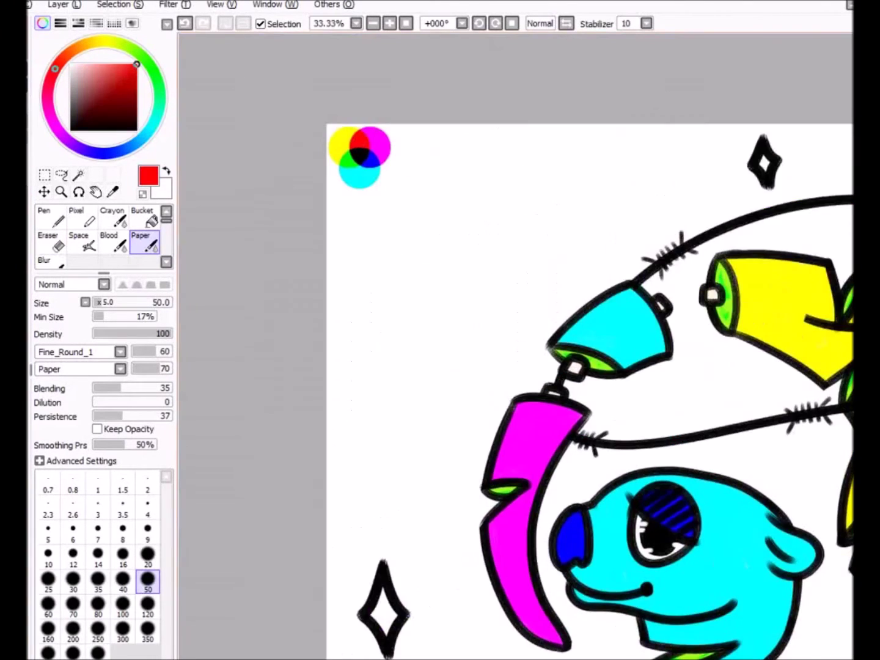
drag(642, 658, 364, 261)
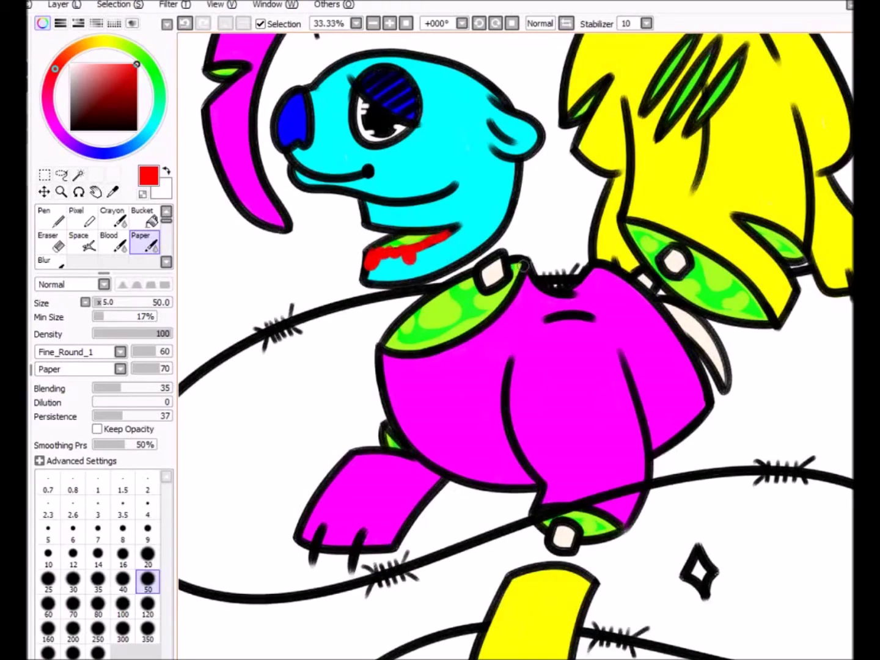
key(ctrl+z)
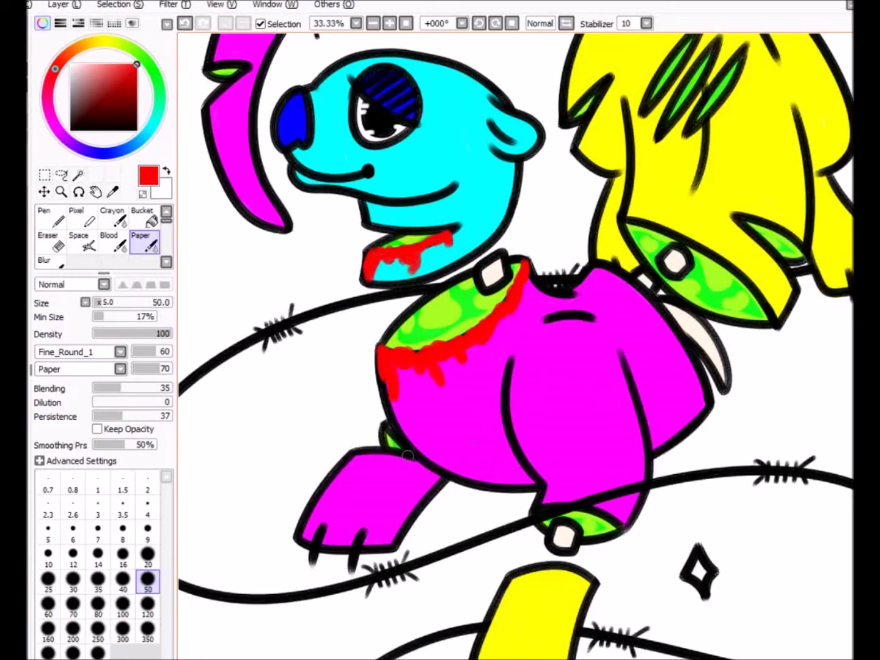
Paint red blood along the magenta paw's upper edge and around the leg stump's cut beneath the torso
drag(610, 521, 531, 317)
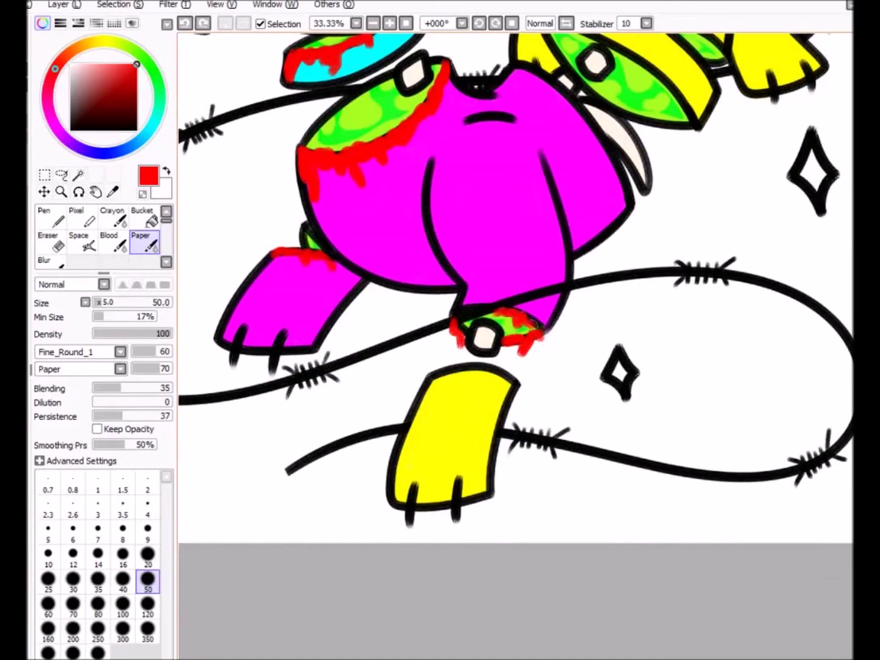
scroll(555, 354, down, 1)
drag(554, 353, 489, 245)
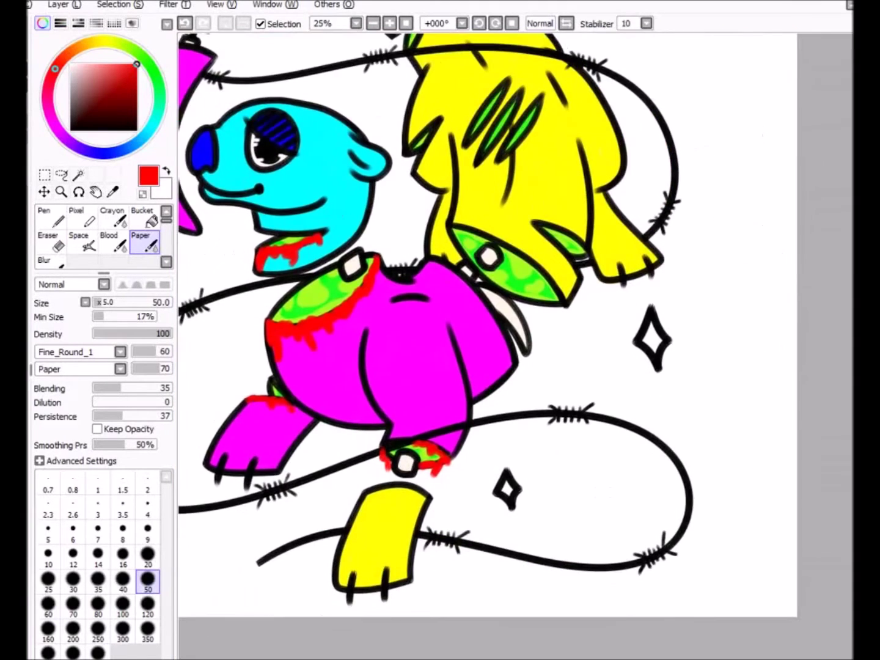
Paint dripping red blood along the edges of the yellow body's large open cut
scroll(489, 244, up, 2)
drag(648, 177, 331, 186)
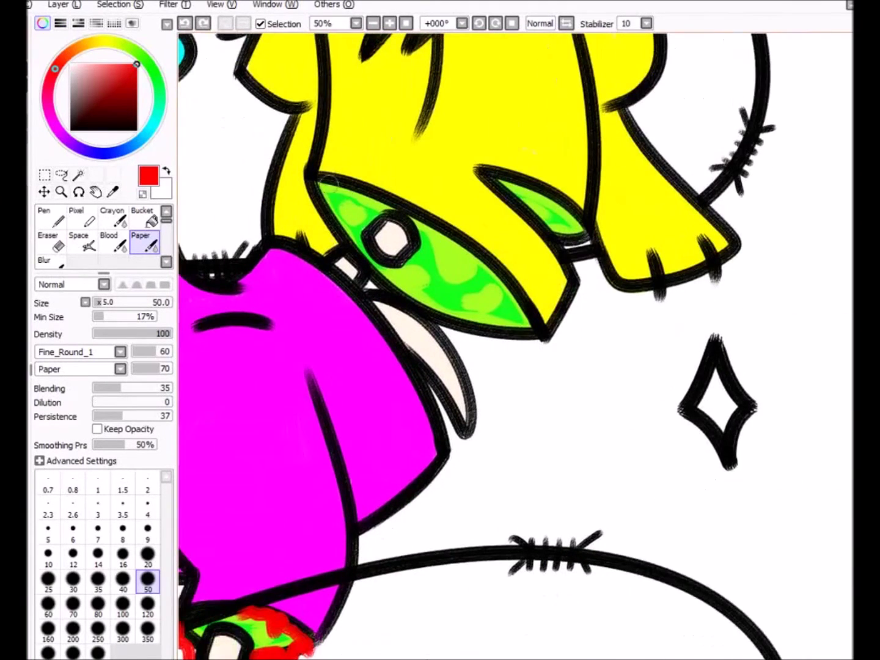
mouse_move(452, 323)
mouse_down()
mouse_move(510, 369)
mouse_move(543, 343)
mouse_up()
drag(423, 217, 511, 294)
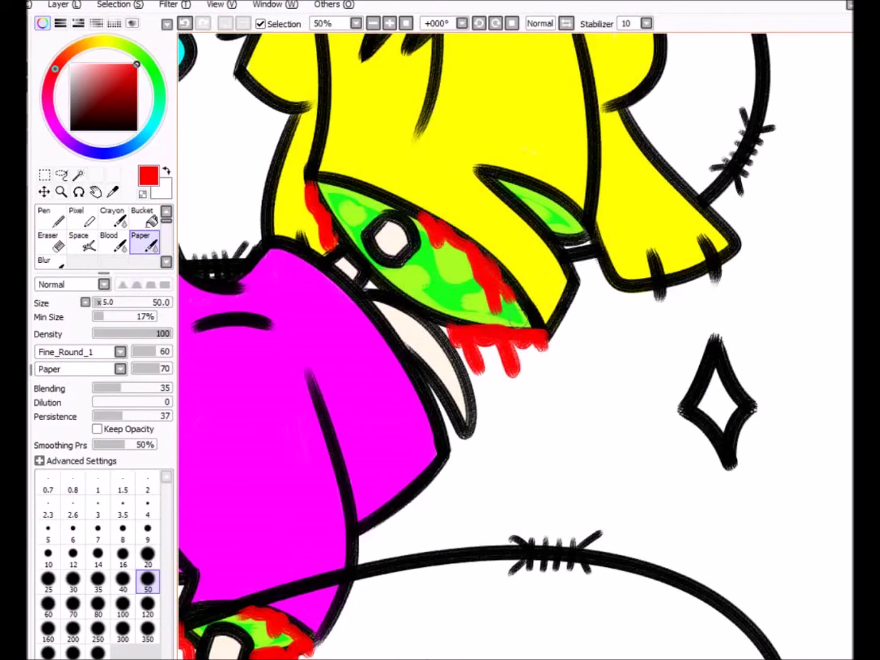
Paint dripping red blood along the upper edge of the small gash on the yellow body beside the hind leg
drag(508, 171, 580, 245)
drag(550, 202, 597, 290)
key(ctrl+z)
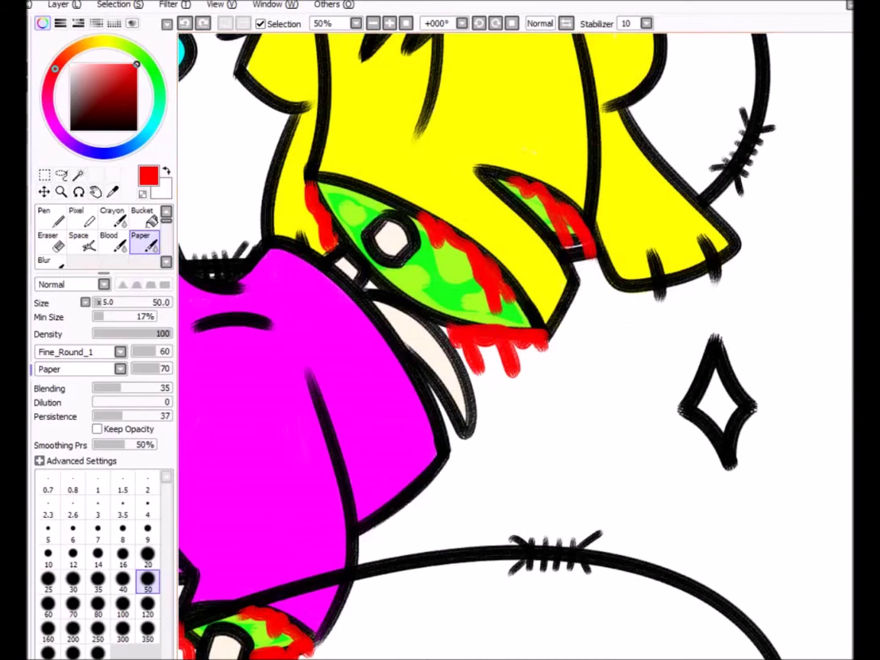
scroll(515, 345, up, 2)
mouse_move(223, 256)
mouse_down()
mouse_move(207, 306)
mouse_move(269, 201)
mouse_move(212, 251)
mouse_up()
key(ctrl+z)
scroll(516, 346, down, 4)
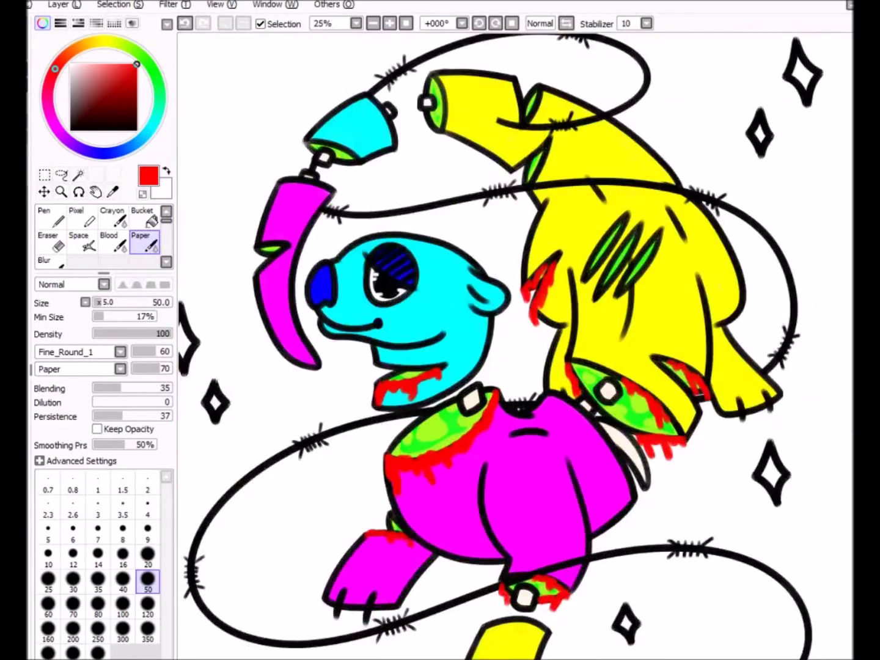
Paint red blood around the notch cut into the magenta tail tip, above and below the opening
scroll(515, 346, up, 1)
scroll(515, 346, down, 2)
scroll(515, 347, up, 3)
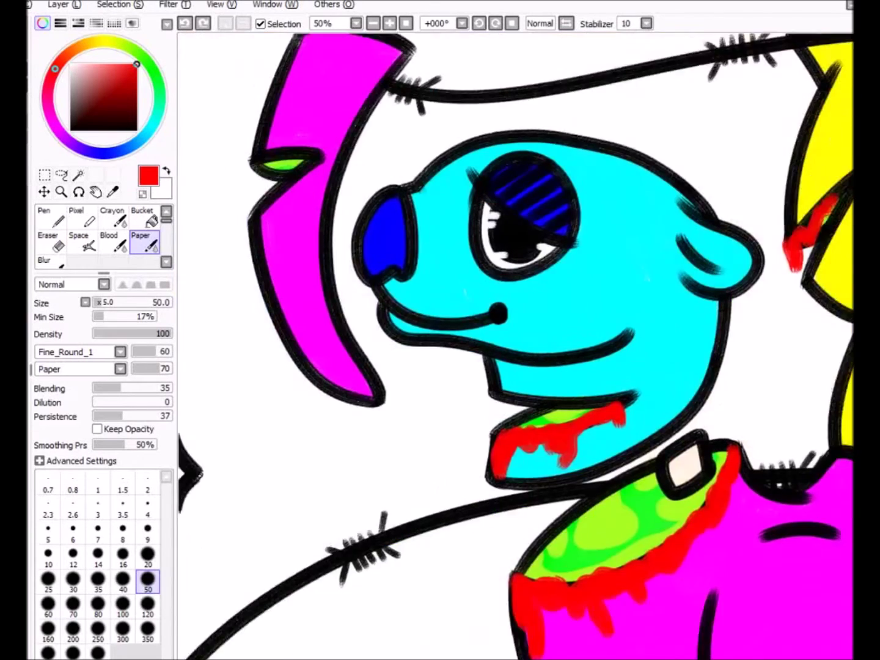
drag(489, 275, 521, 333)
mouse_move(332, 214)
mouse_down()
mouse_move(285, 230)
mouse_move(290, 305)
mouse_up()
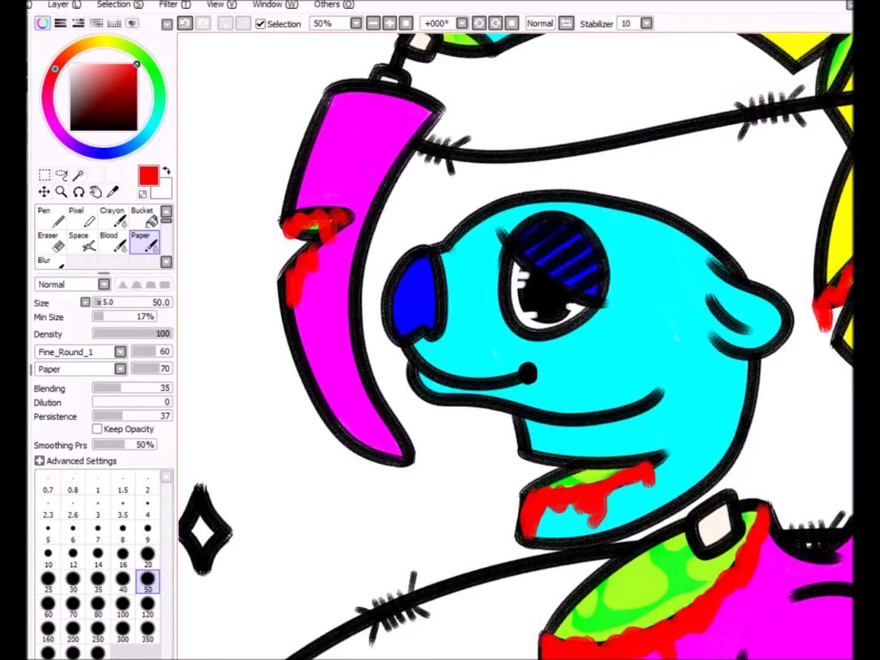
scroll(516, 345, up, 1)
Paint dripping red blood around the cut ends of the cyan tail segment and the yellow tail stump, keeping it off the bones
drag(428, 184, 381, 515)
mouse_move(244, 196)
mouse_down()
mouse_move(223, 218)
mouse_move(343, 235)
mouse_move(339, 288)
mouse_up()
drag(307, 245, 313, 278)
mouse_move(576, 96)
mouse_down()
mouse_move(592, 144)
mouse_move(532, 183)
mouse_move(591, 153)
mouse_move(583, 300)
mouse_up()
drag(538, 183, 563, 268)
key(e)
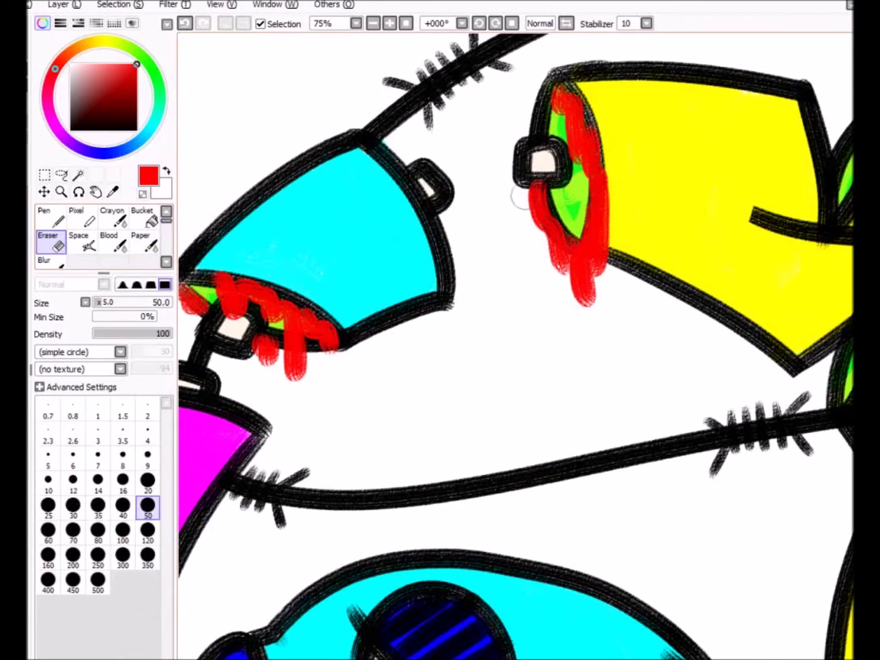
key(e)
Paint red blood along both edges of the lower notch where the yellow tail meets the body
scroll(516, 346, down, 1)
scroll(515, 382, up, 1)
mouse_move(346, 208)
mouse_down()
mouse_move(445, 141)
mouse_move(439, 212)
mouse_move(417, 288)
mouse_up()
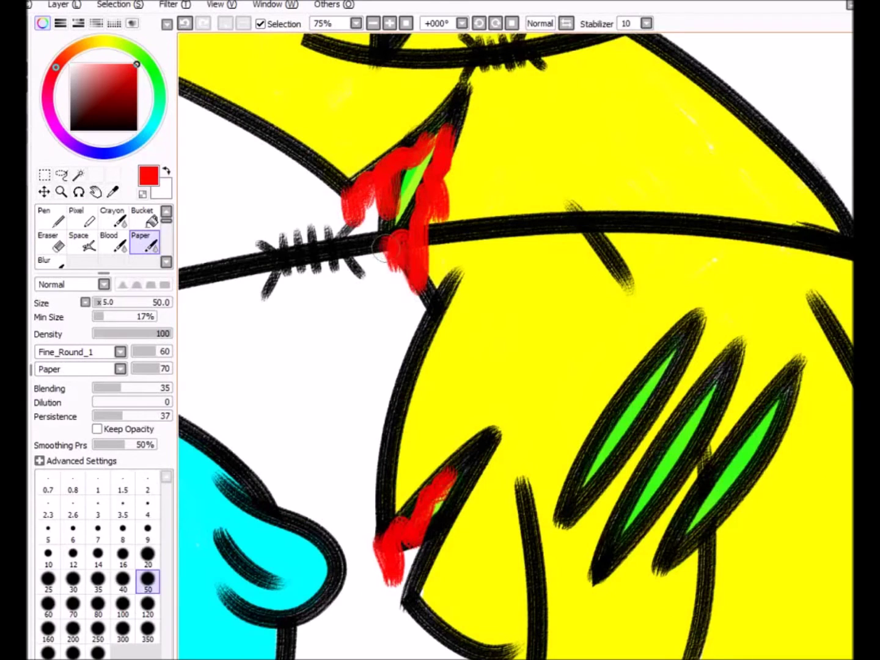
key(e)
Paint red blood down both sides of the upper tail notch and erase the part covering the barbed wire
scroll(413, 232, down, 2)
scroll(520, 201, up, 3)
key(e)
mouse_move(521, 161)
mouse_down()
mouse_move(527, 211)
mouse_move(470, 361)
mouse_up()
drag(422, 129, 468, 364)
key(e)
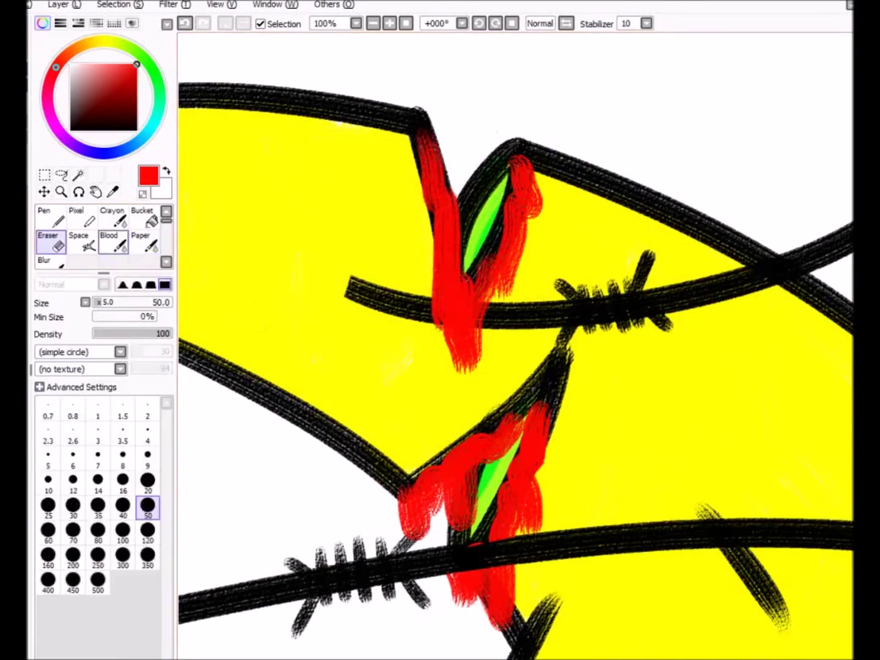
drag(435, 311, 515, 309)
Paint red blood along the three claw slashes on the yellow body, with drips running from their lower ends
scroll(487, 332, down, 4)
scroll(486, 333, up, 2)
key(e)
key(e)
key(e)
scroll(612, 477, up, 3)
scroll(465, 342, down, 1)
mouse_move(465, 327)
mouse_down()
mouse_move(446, 374)
mouse_move(449, 428)
mouse_up()
mouse_move(552, 232)
mouse_down()
mouse_move(530, 313)
mouse_move(541, 392)
mouse_up()
drag(543, 343, 575, 296)
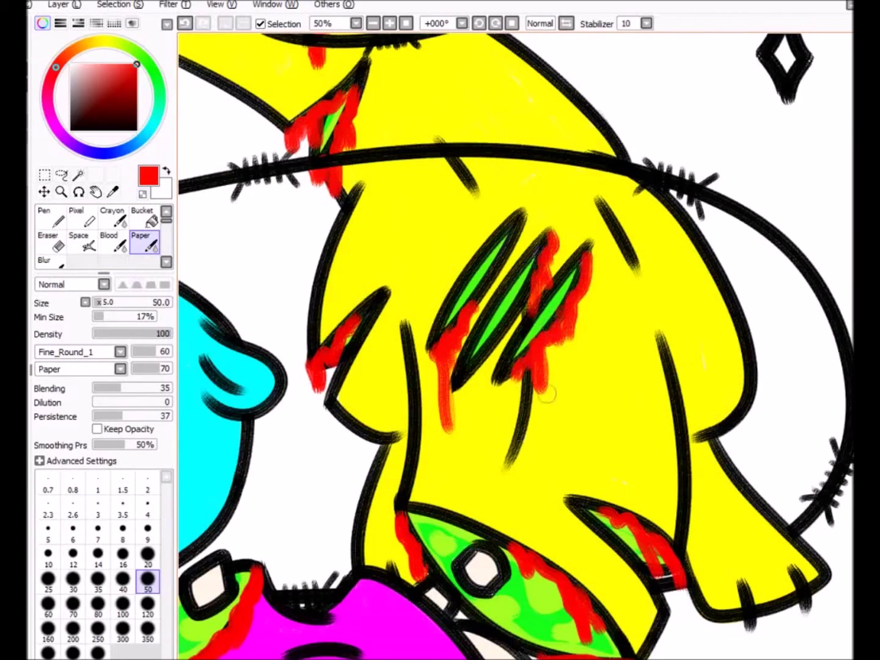
scroll(611, 293, down, 3)
scroll(459, 244, up, 1)
scroll(460, 244, down, 1)
scroll(287, 234, up, 3)
drag(428, 245, 427, 371)
alt+click(223, 53)
drag(248, 58, 220, 92)
scroll(516, 346, up, 2)
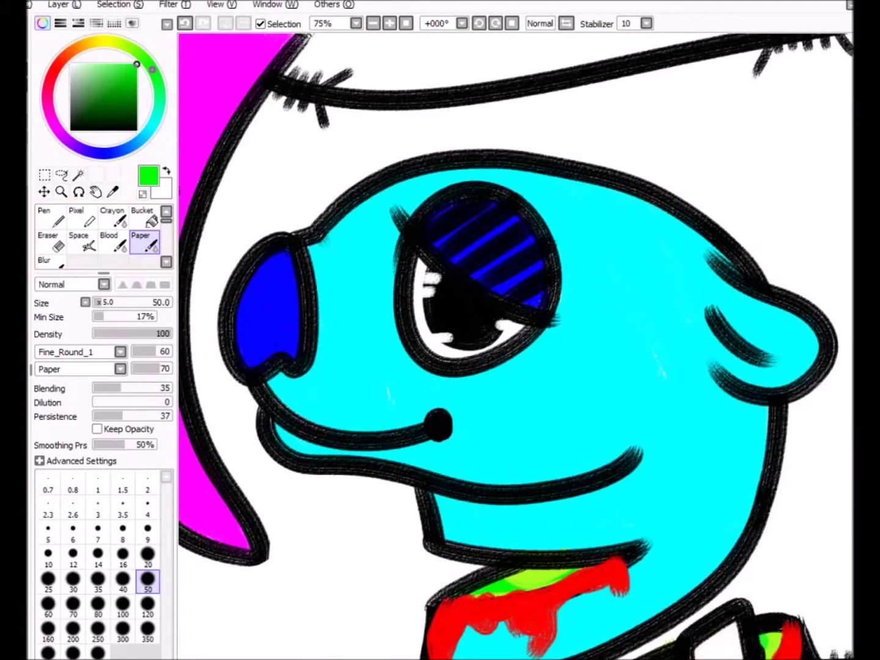
mouse_move(482, 366)
mouse_down()
mouse_move(545, 487)
mouse_move(515, 510)
mouse_up()
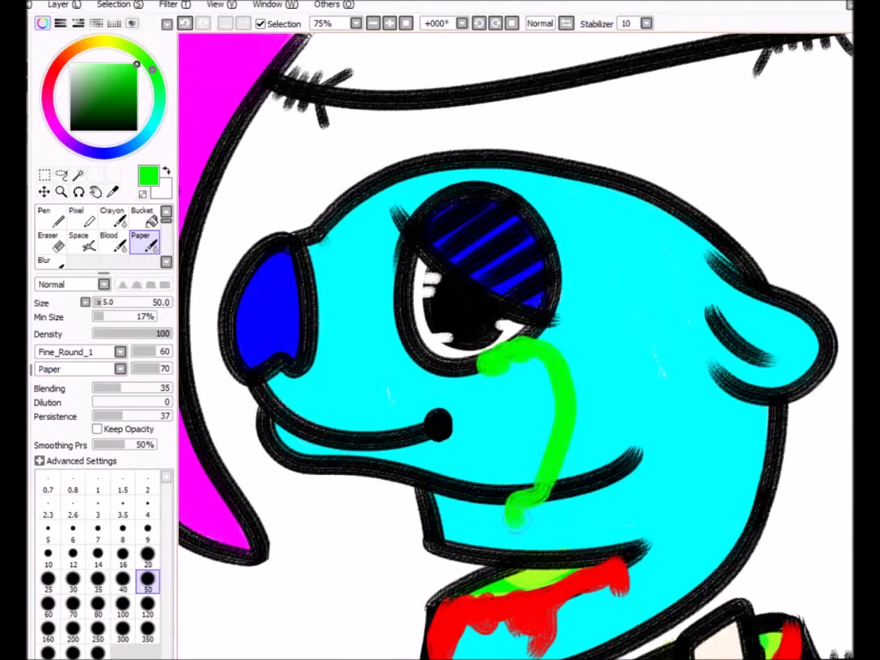
drag(516, 346, 554, 198)
scroll(517, 345, up, 1)
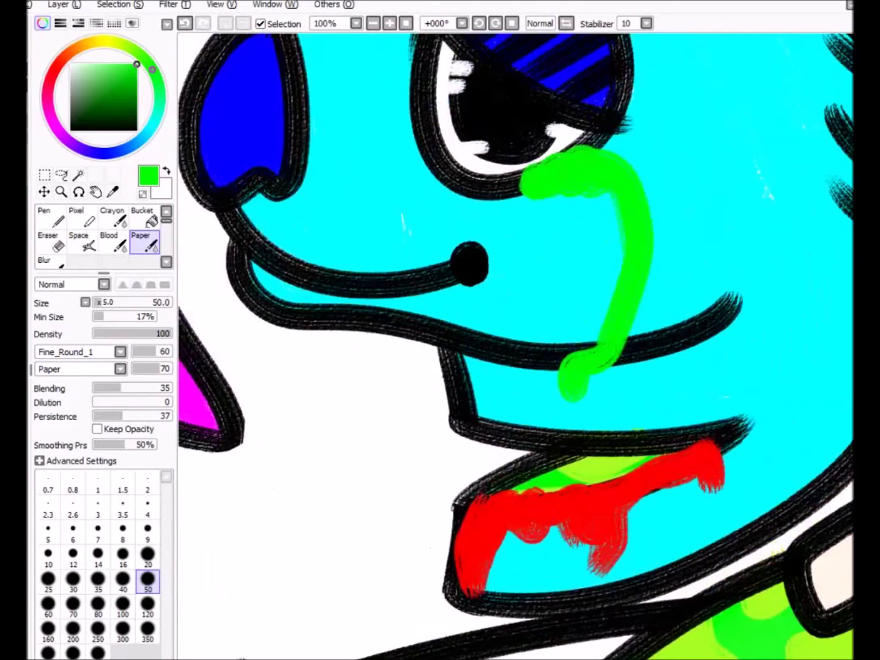
key(ctrl+z)
key(ctrl+z)
Sample the blood red and paint a bloody tear running from under the eye down the cyan cheek
alt+click(568, 509)
click(537, 184)
drag(574, 177, 613, 343)
key(ctrl+z)
drag(520, 184, 618, 352)
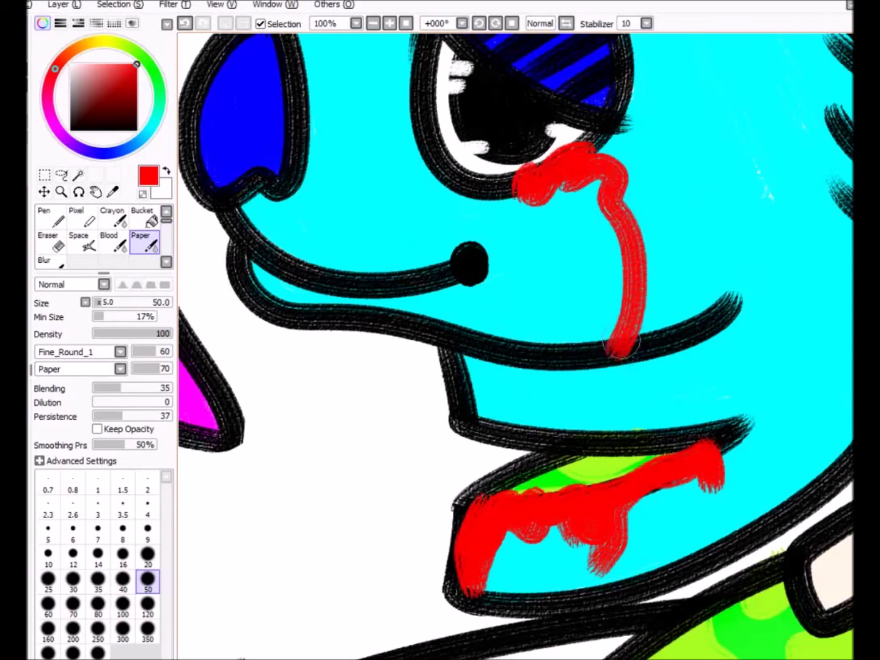
scroll(517, 345, down, 4)
scroll(517, 345, up, 2)
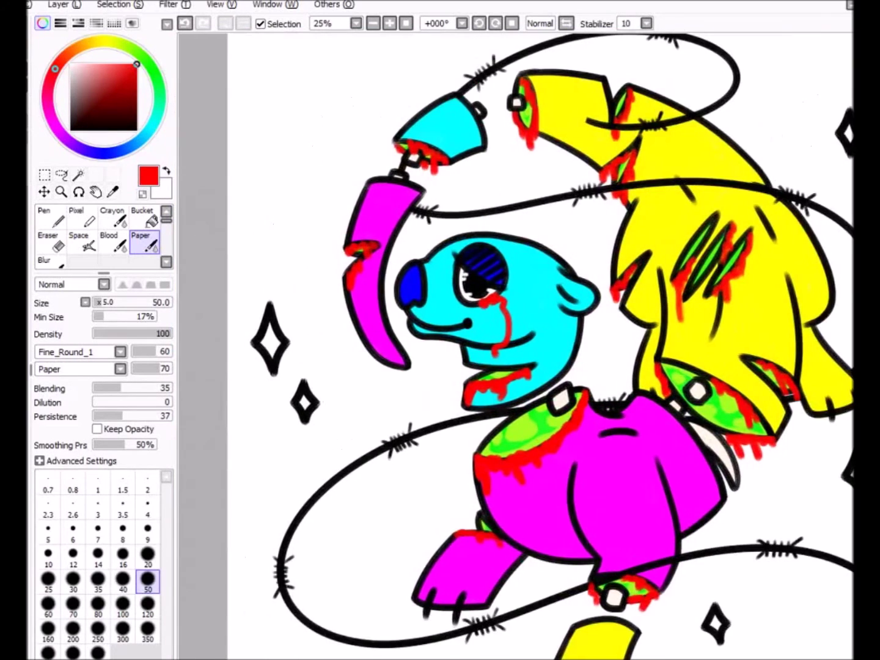
scroll(516, 344, down, 2)
scroll(517, 345, up, 1)
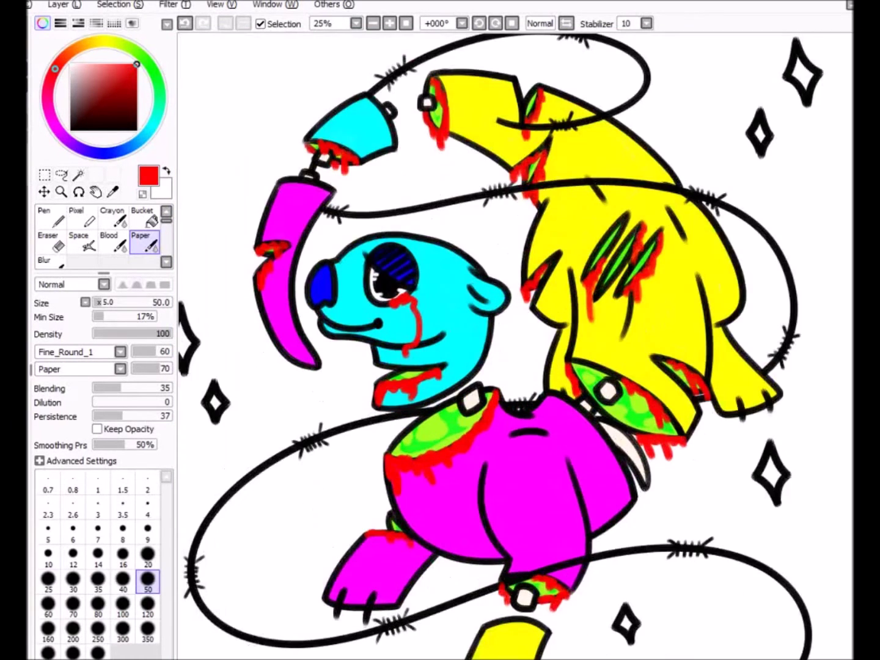
Shift the hue of the painted blood from red to green and recolor the tear on the cheek to match
key(ctrl+u)
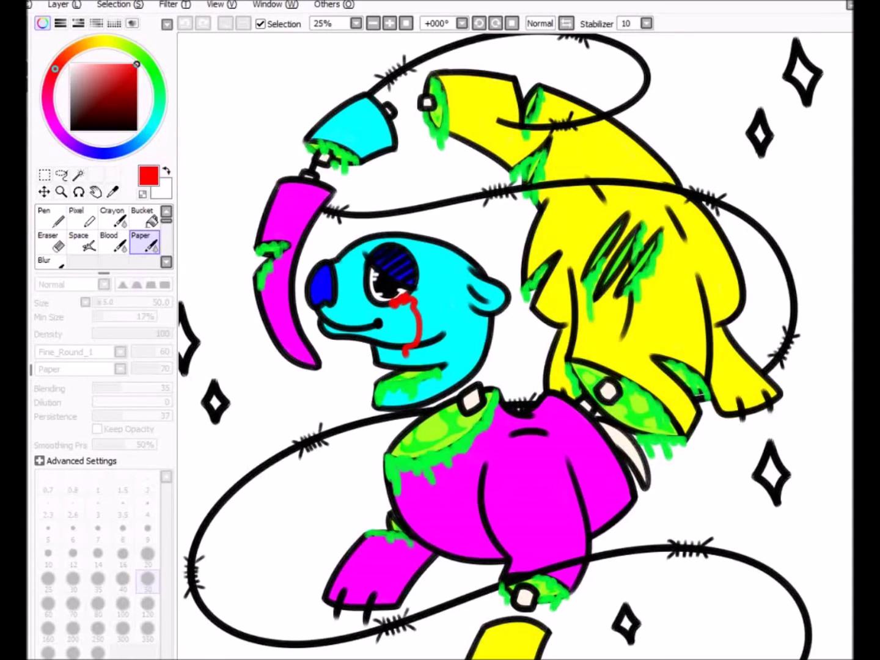
key(Return)
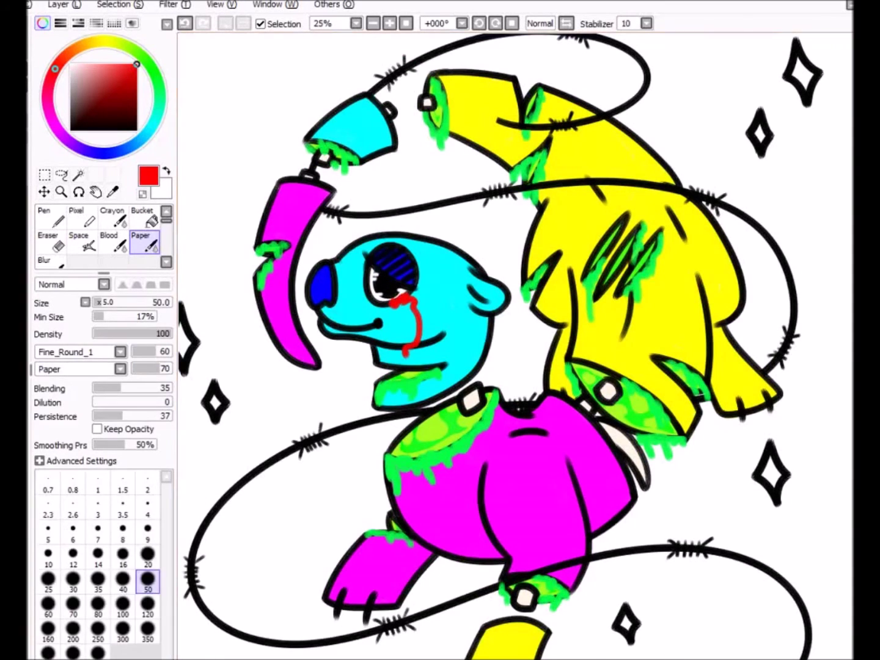
scroll(391, 288, up, 2)
click(52, 217)
mouse_move(407, 211)
mouse_down()
mouse_move(449, 211)
mouse_move(434, 315)
mouse_up()
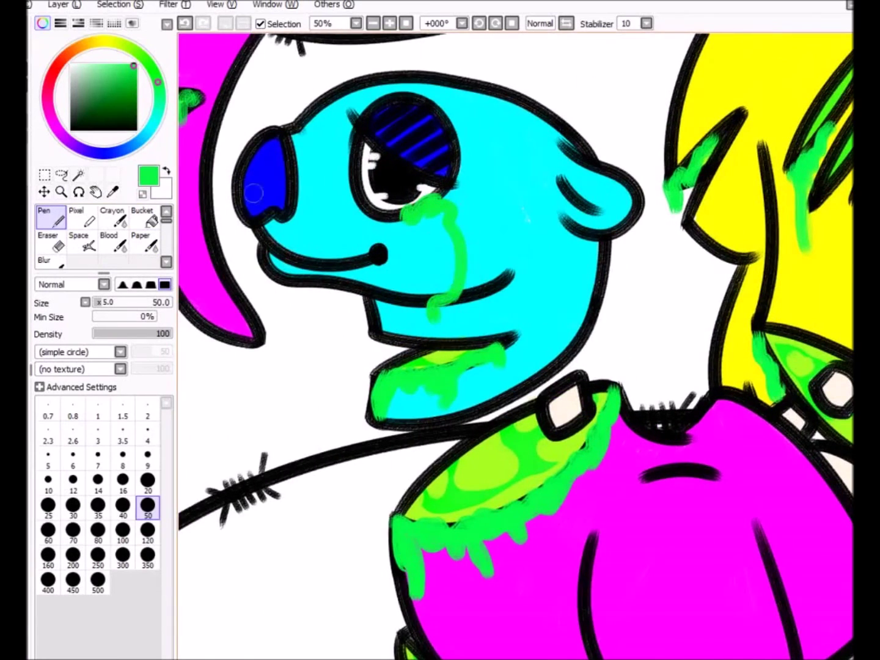
Fill the large sparkle beside the magenta tail tip with orange and the smaller one below it with red using the Paper brush
scroll(428, 366, down, 3)
alt+click(569, 238)
scroll(366, 324, up, 2)
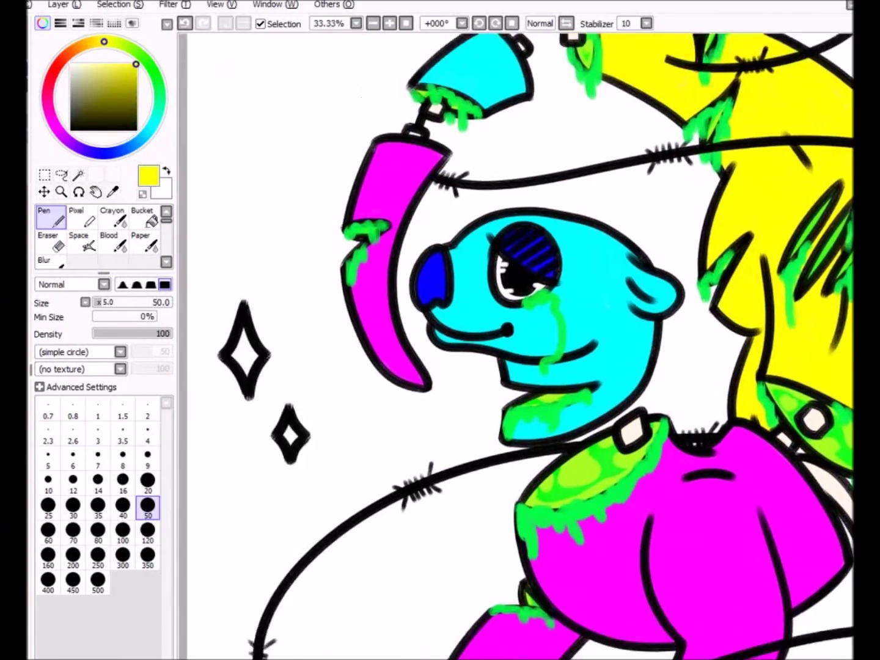
click(81, 47)
scroll(514, 342, up, 1)
click(145, 242)
drag(204, 232, 199, 281)
click(60, 62)
drag(260, 374, 263, 392)
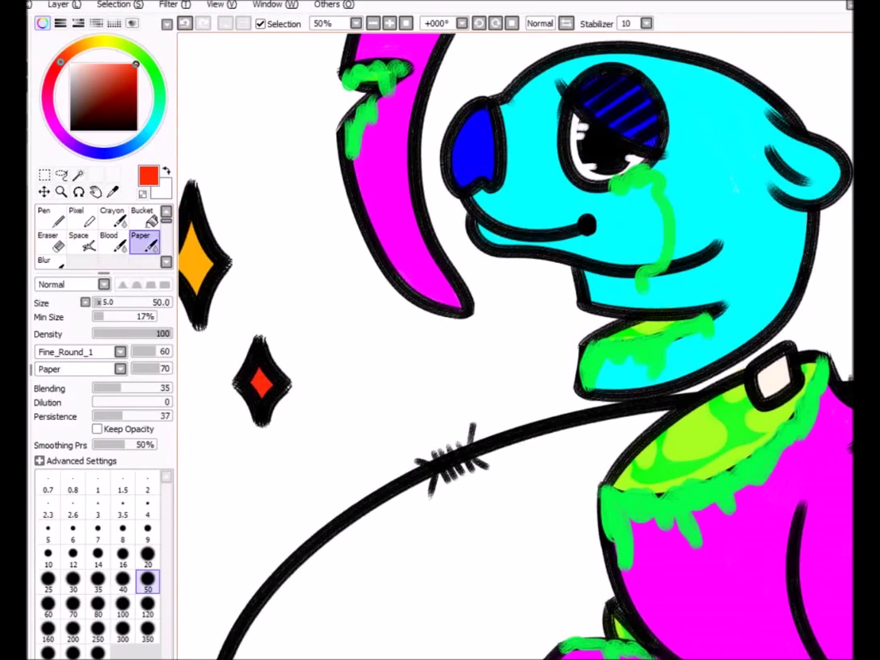
Fill the sparkle above the barbed wire with magenta-purple and the large sparkle in the canvas's upper right with indigo blue
drag(489, 152, 434, 559)
drag(490, 246, 275, 520)
click(57, 129)
click(104, 152)
drag(550, 428, 428, 184)
drag(559, 92, 580, 132)
Fill the small sparkle under the indigo one with light blue and the sparkle below the yellow hind foot with teal green
click(150, 131)
drag(480, 223, 486, 248)
click(157, 110)
drag(428, 183, 459, 428)
drag(532, 226, 548, 278)
Fill the small sparkle inside the lower barbed wire loop with yellow-green
click(142, 56)
scroll(502, 343, down, 2)
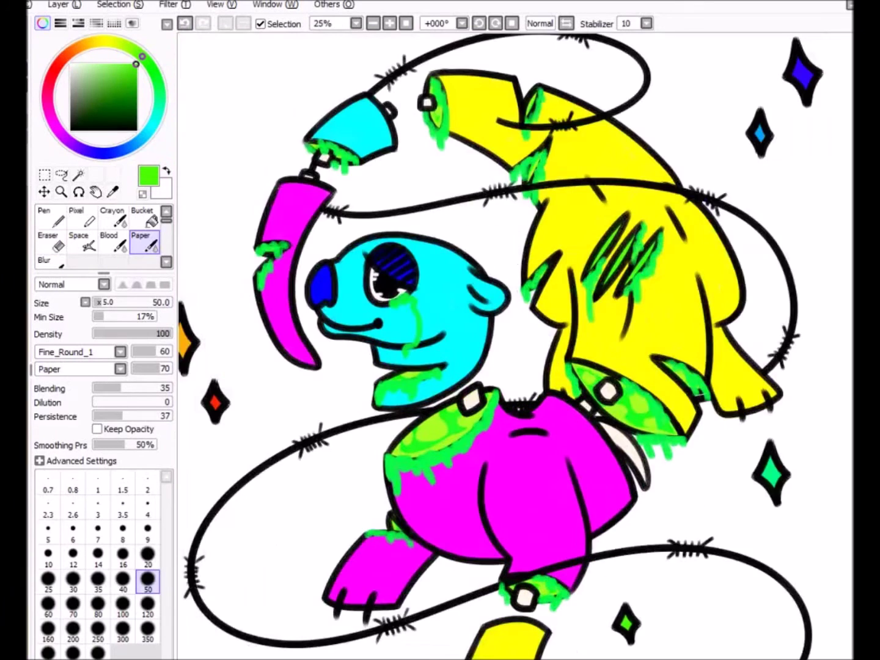
scroll(501, 343, up, 1)
scroll(502, 342, down, 2)
scroll(501, 342, up, 2)
click(119, 43)
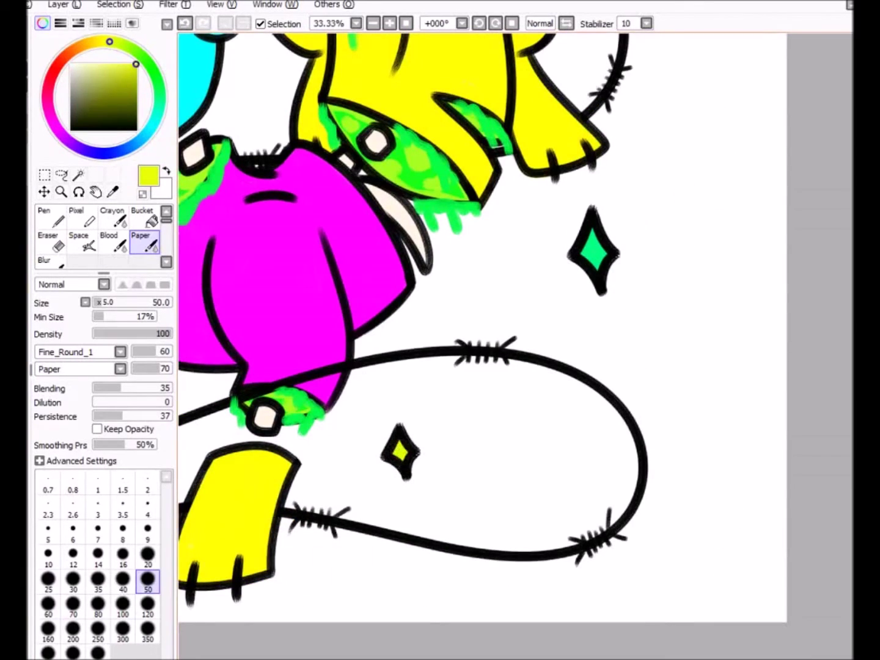
Clean up the green blood around the leg stump and the yellow body's open cut, and add a drip to the torso's neck cut
drag(362, 428, 544, 654)
scroll(440, 550, up, 2)
key(e)
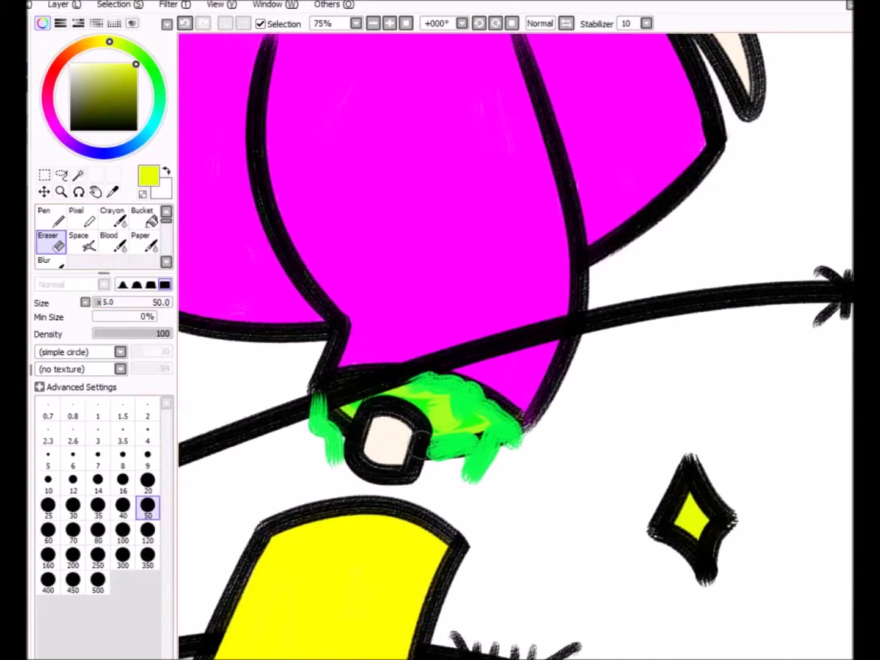
scroll(420, 428, down, 2)
drag(421, 428, 410, 525)
click(140, 242)
key(ctrl+z)
scroll(632, 261, up, 2)
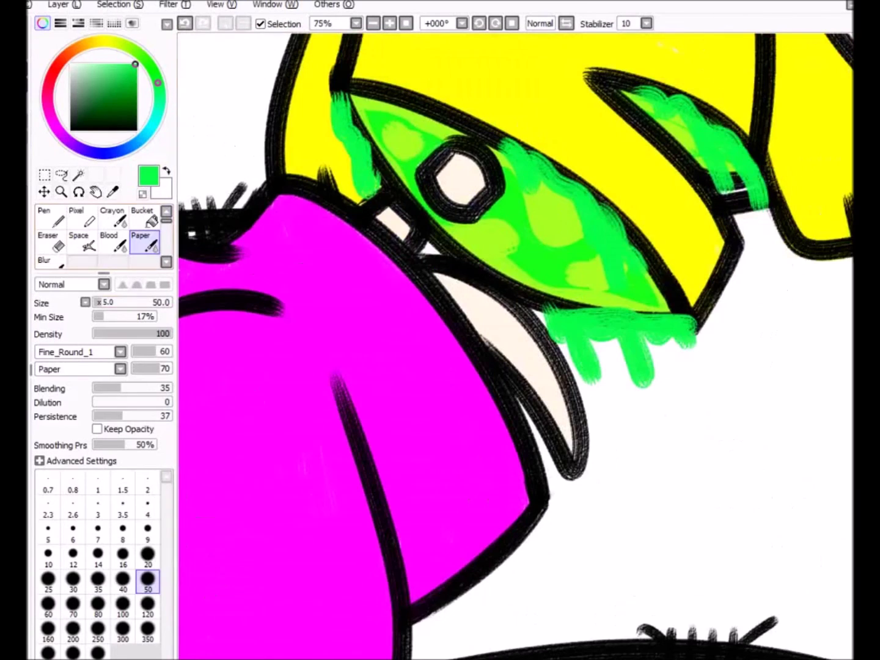
key(e)
drag(386, 177, 370, 206)
Remove the color reference circles from the corner of the canvas
scroll(515, 345, down, 5)
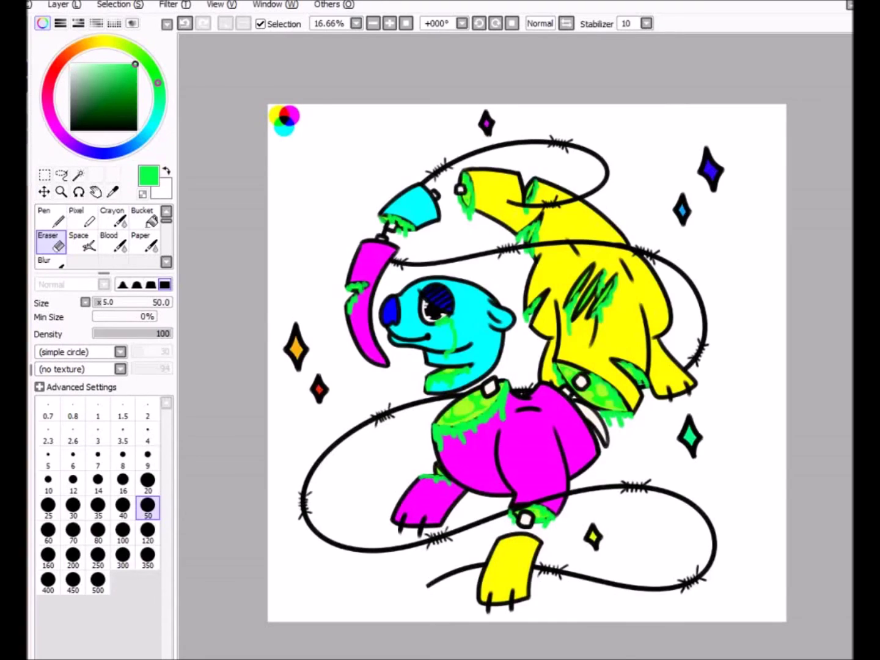
key(a)
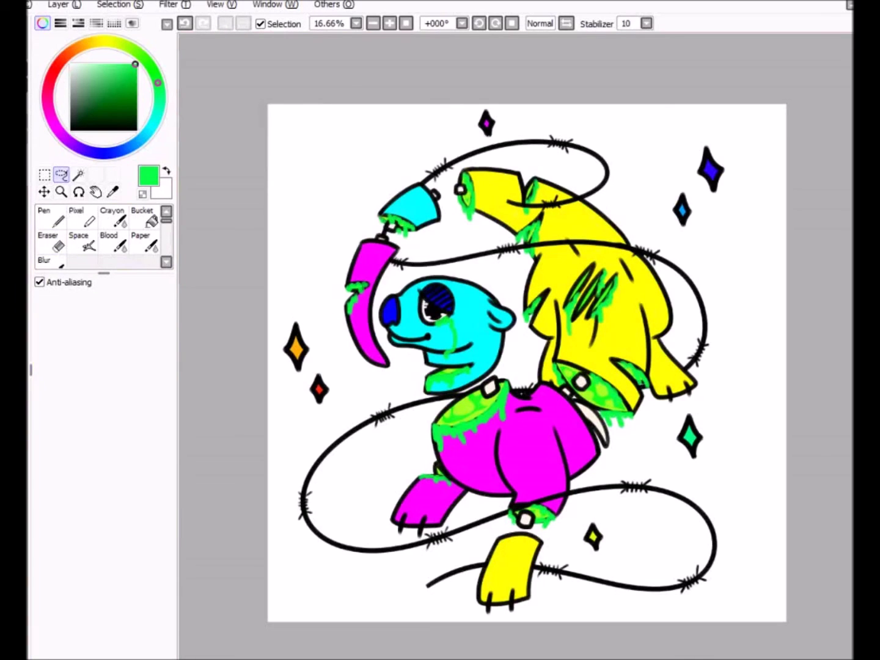
click(112, 242)
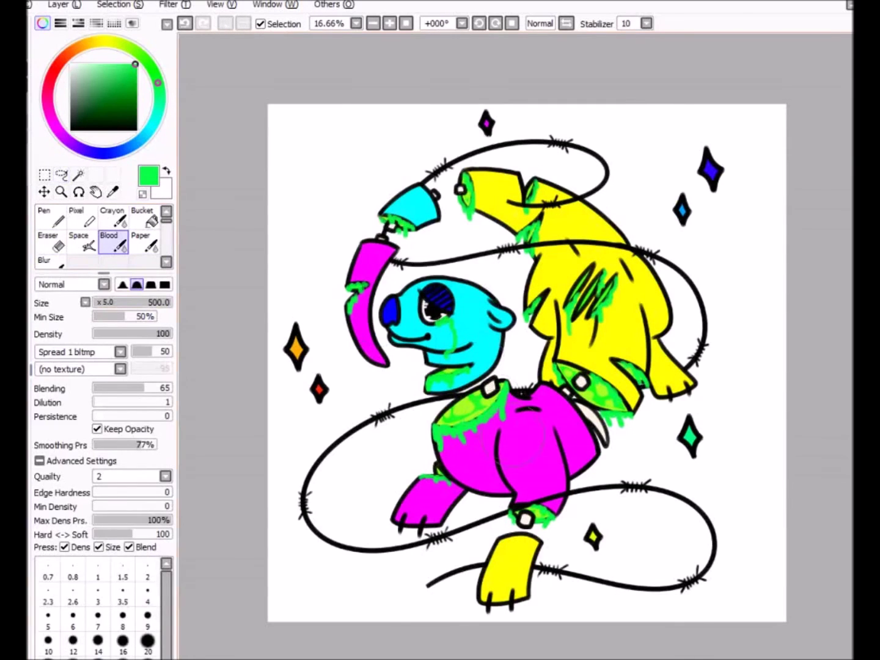
click(74, 144)
mouse_move(343, 257)
mouse_down()
mouse_move(330, 184)
mouse_move(661, 538)
mouse_move(703, 275)
mouse_up()
key(ctrl+z)
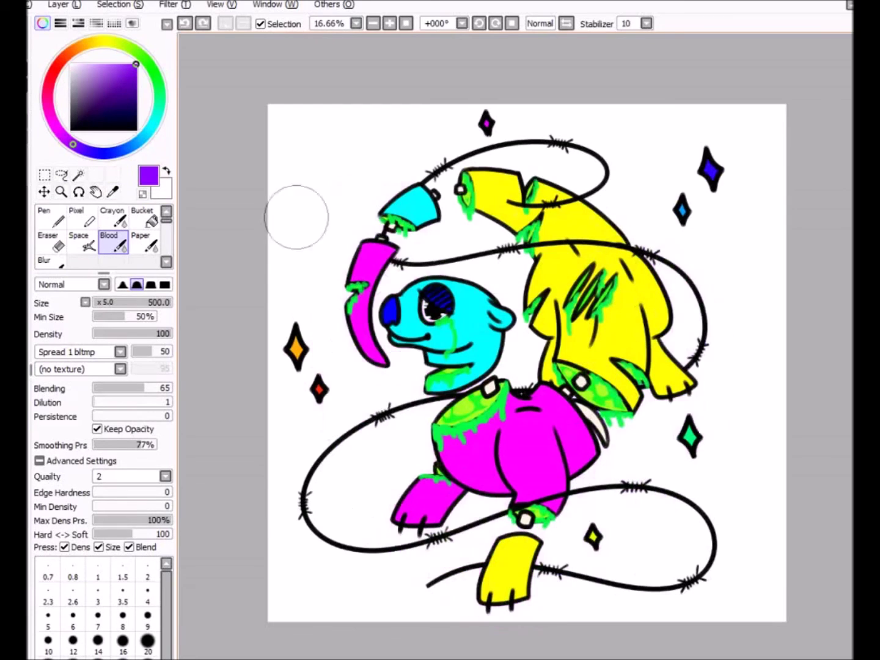
mouse_move(373, 403)
mouse_down()
mouse_move(476, 244)
mouse_move(514, 321)
mouse_up()
alt+click(489, 333)
click(120, 64)
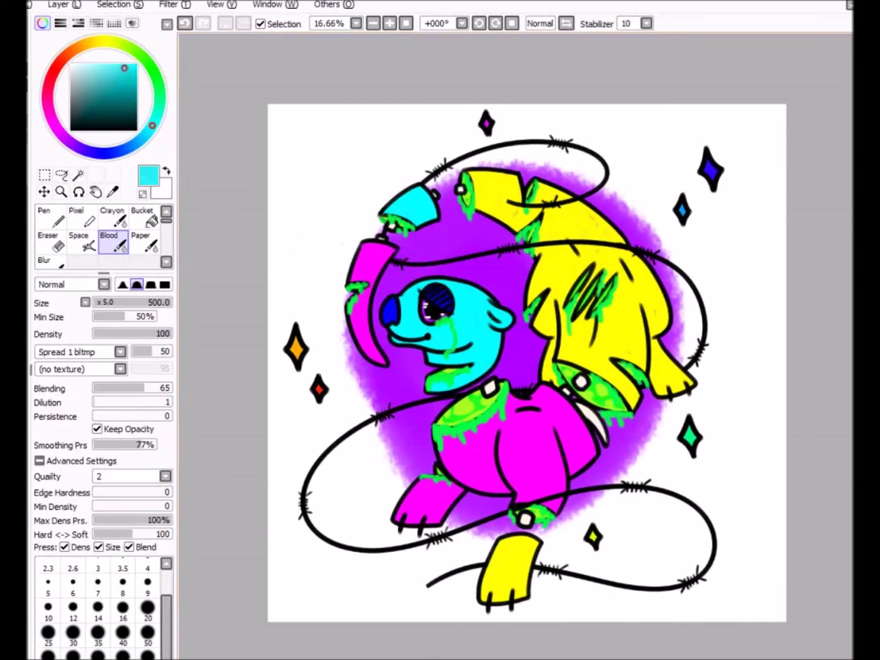
mouse_move(376, 214)
mouse_down()
mouse_move(552, 131)
mouse_move(449, 146)
mouse_up()
key(Delete)
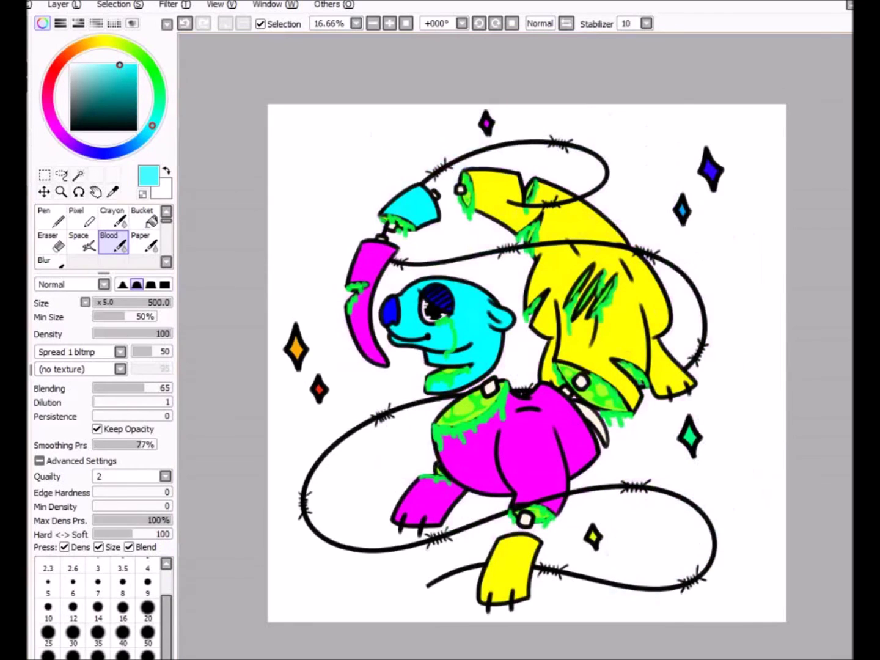
Paint the white area of the creature's eye with white using the Paper brush
click(144, 243)
scroll(450, 350, up, 4)
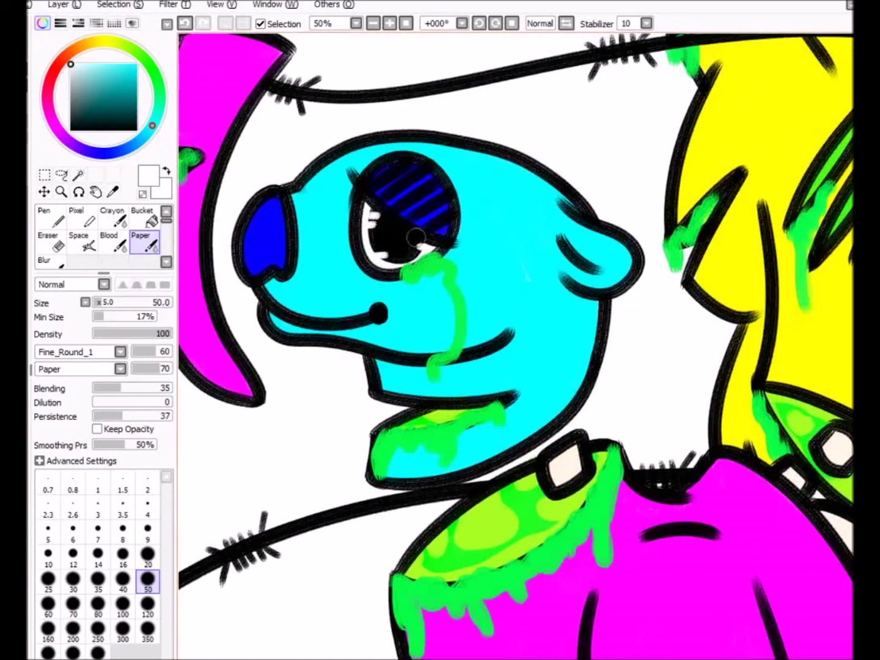
scroll(529, 296, down, 4)
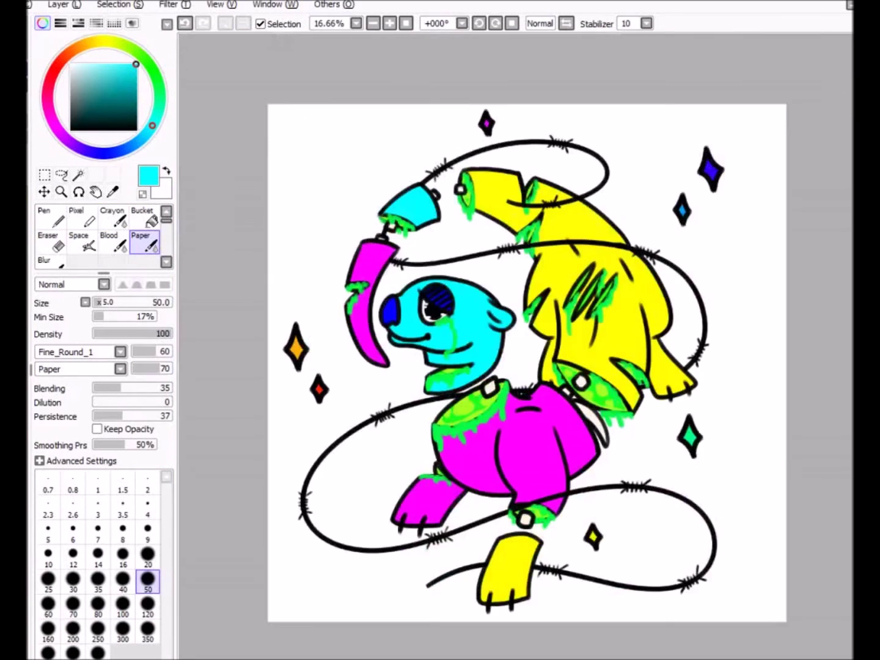
Repaint the green blood along the lower edge of the yellow body's open cut, with two thick drips
scroll(486, 383, up, 4)
key(e)
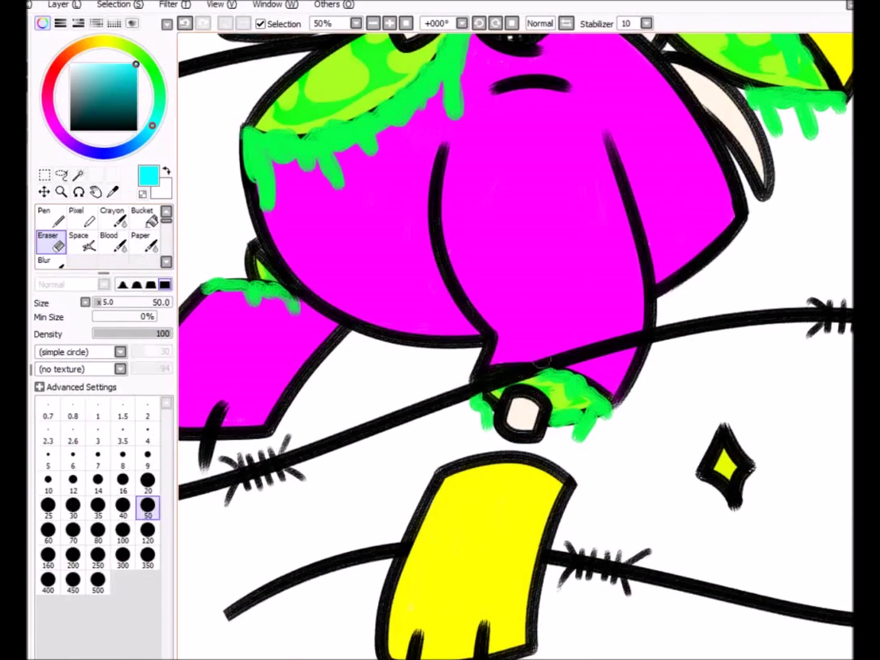
scroll(592, 350, down, 4)
scroll(591, 349, up, 6)
key(e)
drag(323, 263, 398, 272)
mouse_move(422, 220)
mouse_down()
mouse_move(459, 269)
mouse_move(453, 343)
mouse_up()
Trim the underside of the new green blood, fill its gaps and erase the part overlapping the curved bone's outline
key(e)
mouse_move(349, 331)
mouse_down()
mouse_move(389, 307)
mouse_move(422, 330)
mouse_up()
key(e)
drag(361, 315, 385, 266)
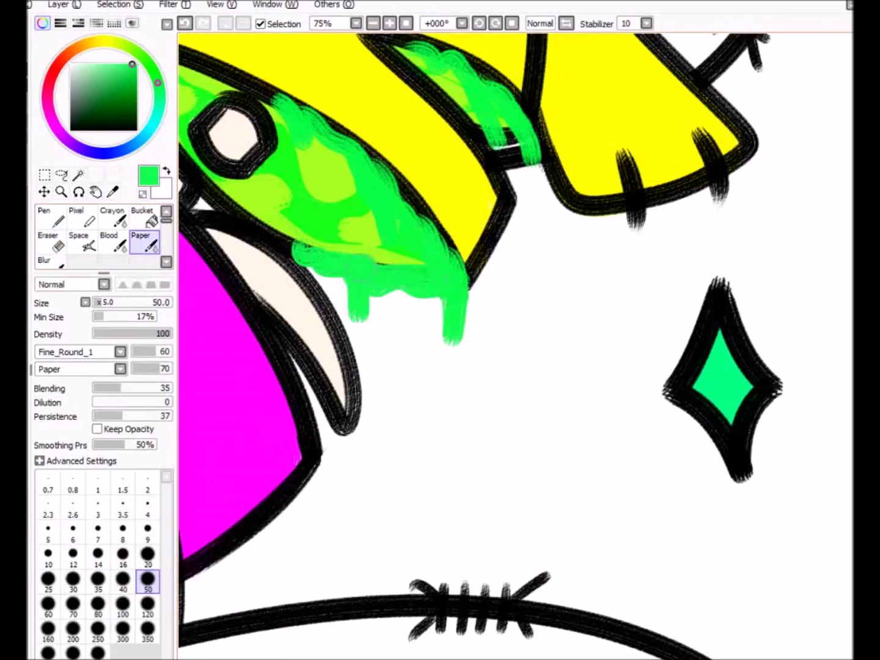
key(e)
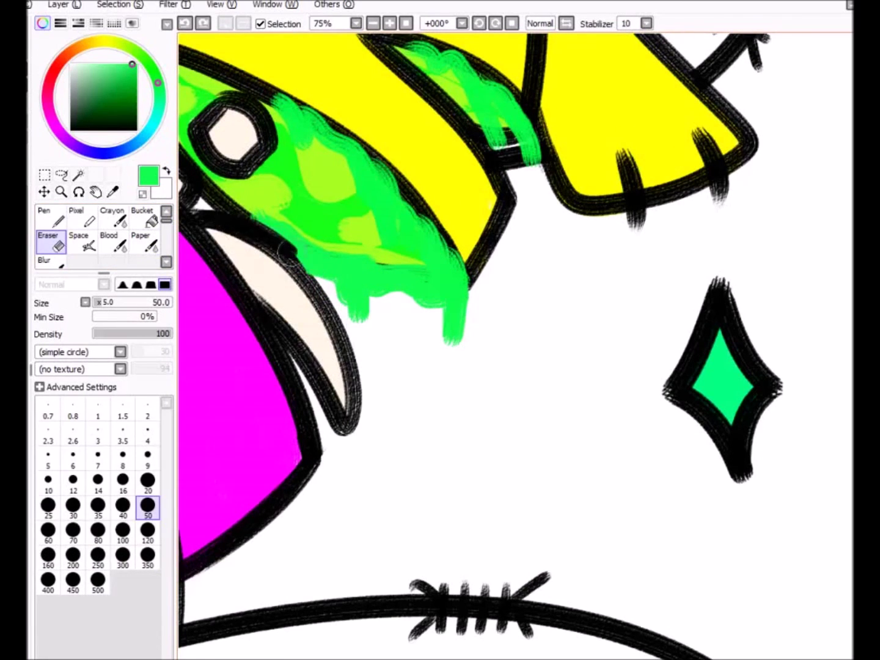
key(e)
scroll(515, 345, down, 4)
scroll(515, 345, up, 1)
scroll(515, 345, down, 2)
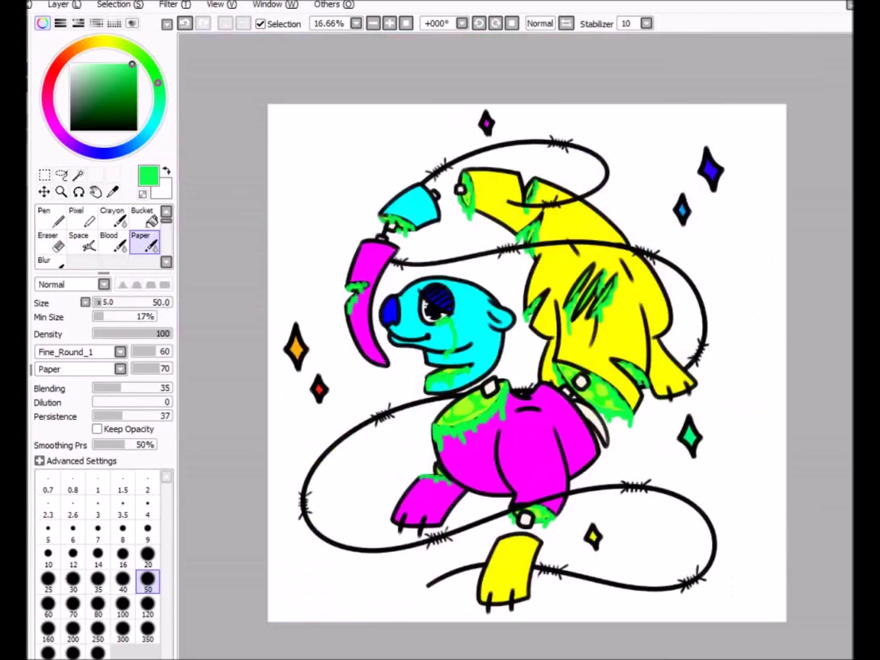
scroll(515, 345, up, 3)
key(e)
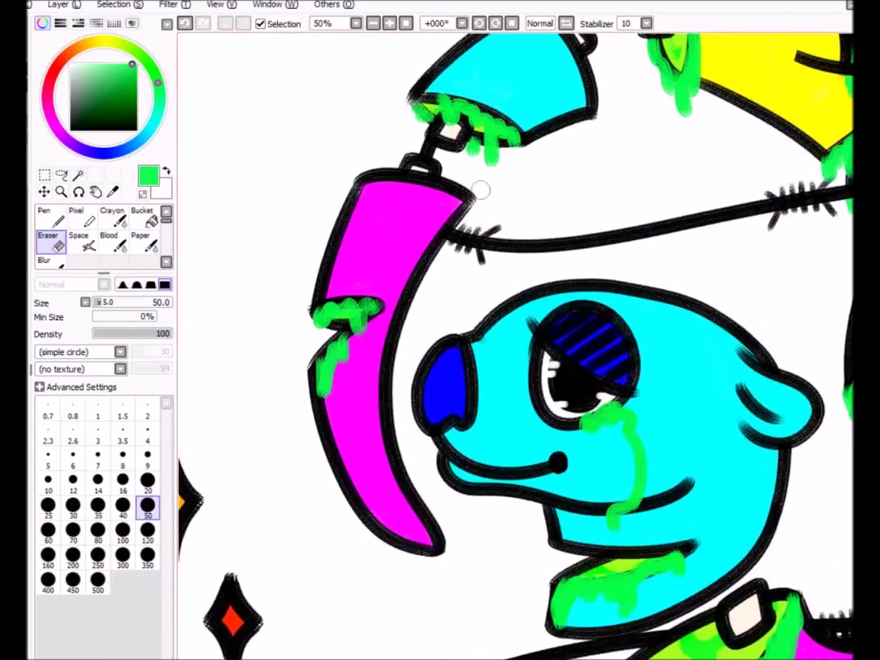
drag(481, 191, 353, 332)
drag(515, 345, 366, 232)
scroll(515, 346, down, 3)
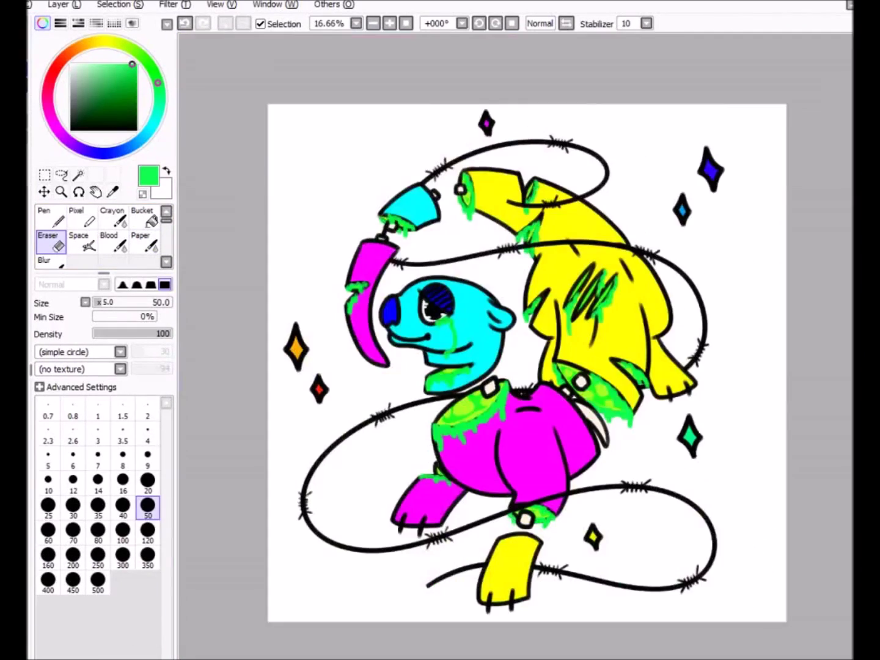
Recolor the green drip running down from the creature's eye to bright magenta-pink using the Pen at size 350
scroll(515, 345, up, 2)
drag(515, 345, 603, 371)
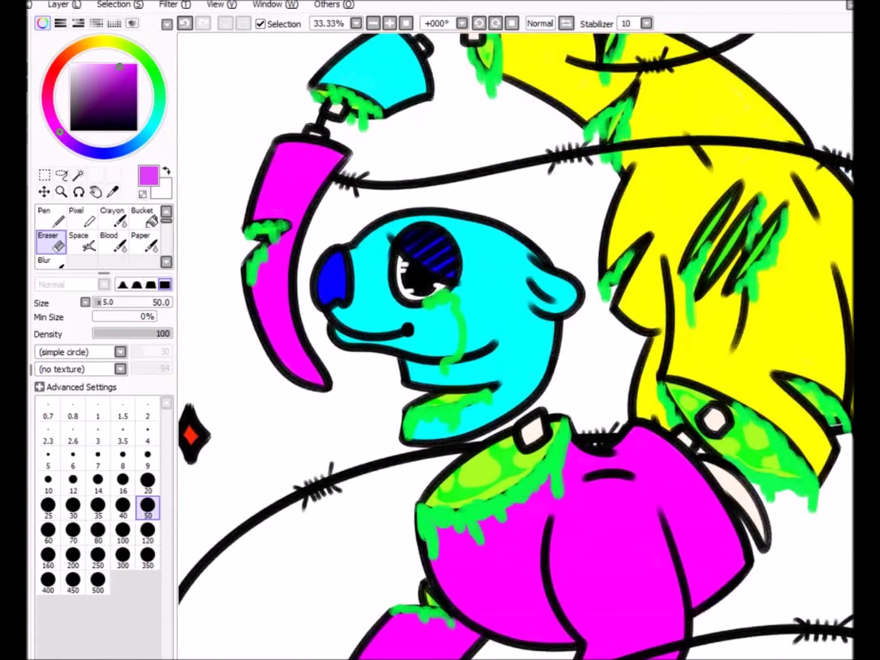
key(e)
key(n)
drag(441, 294, 446, 367)
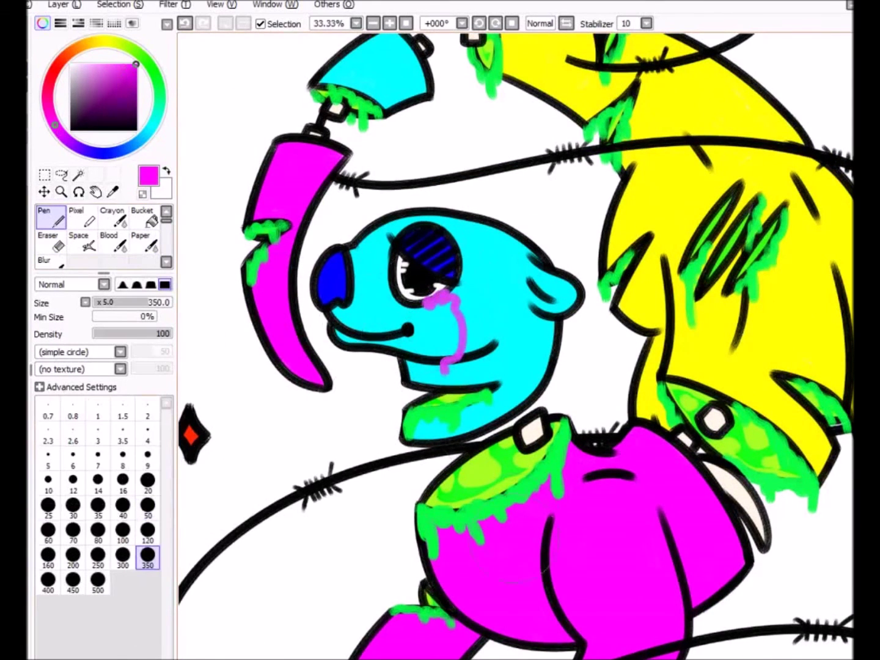
scroll(514, 345, down, 2)
key(e)
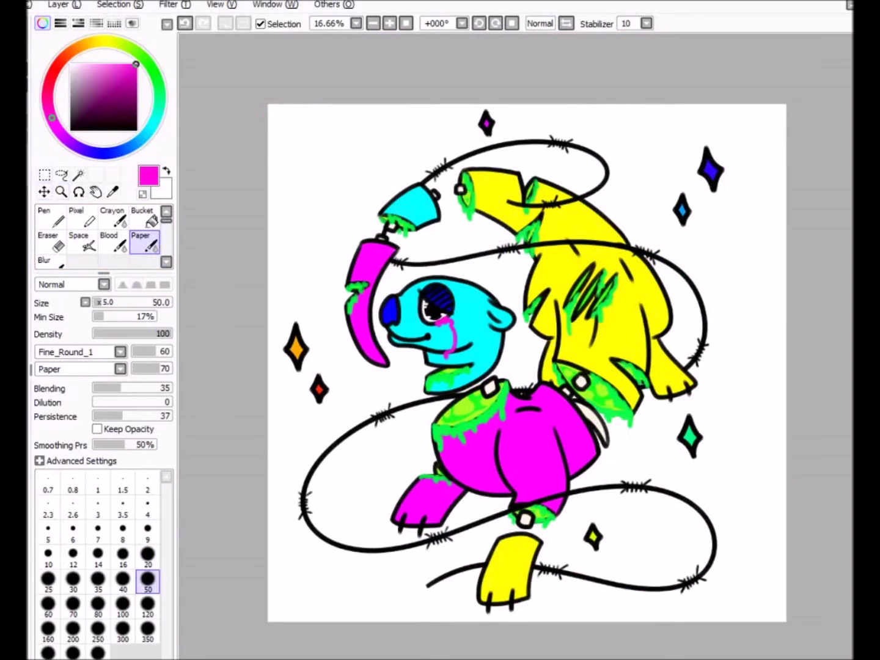
key(ctrl)
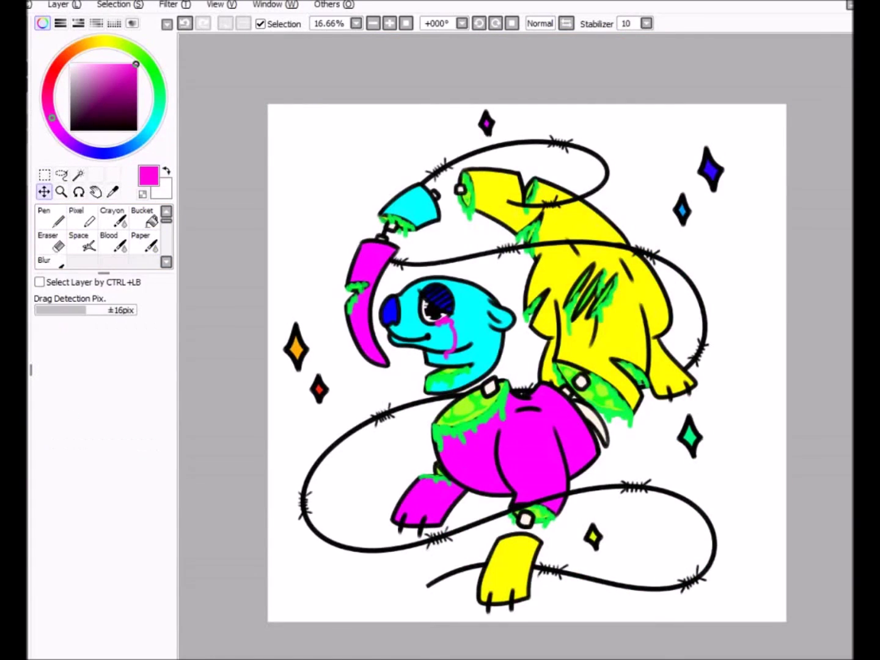